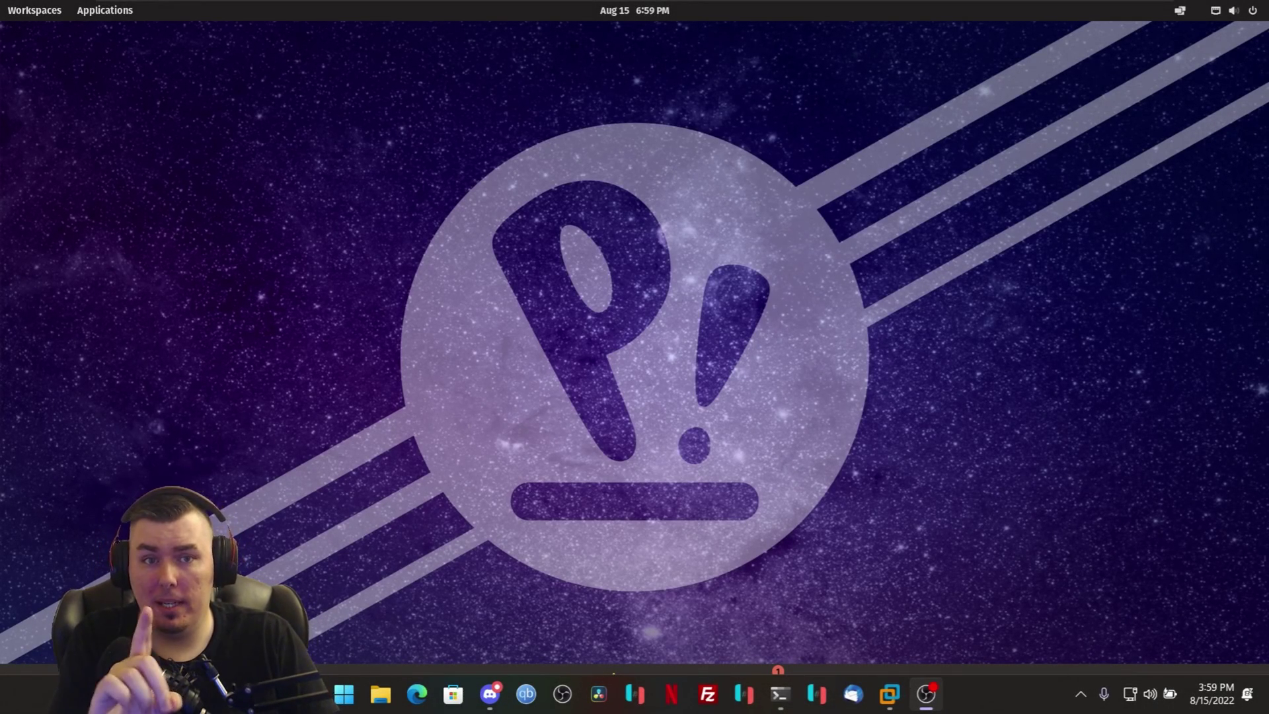
Focus the Pop!_OS desktop and launch the Settings app from the dock.
{"action": "left_click", "coordinate": [690, 460]}
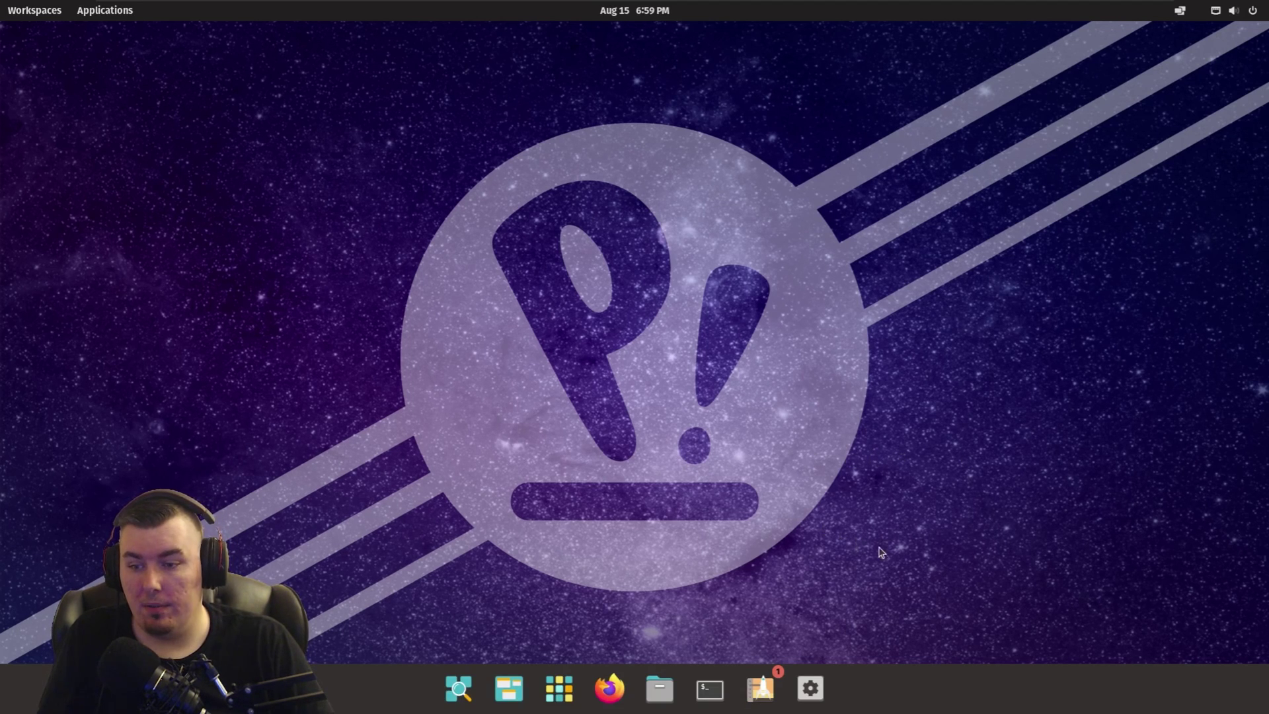
{"action": "left_click", "coordinate": [816, 688]}
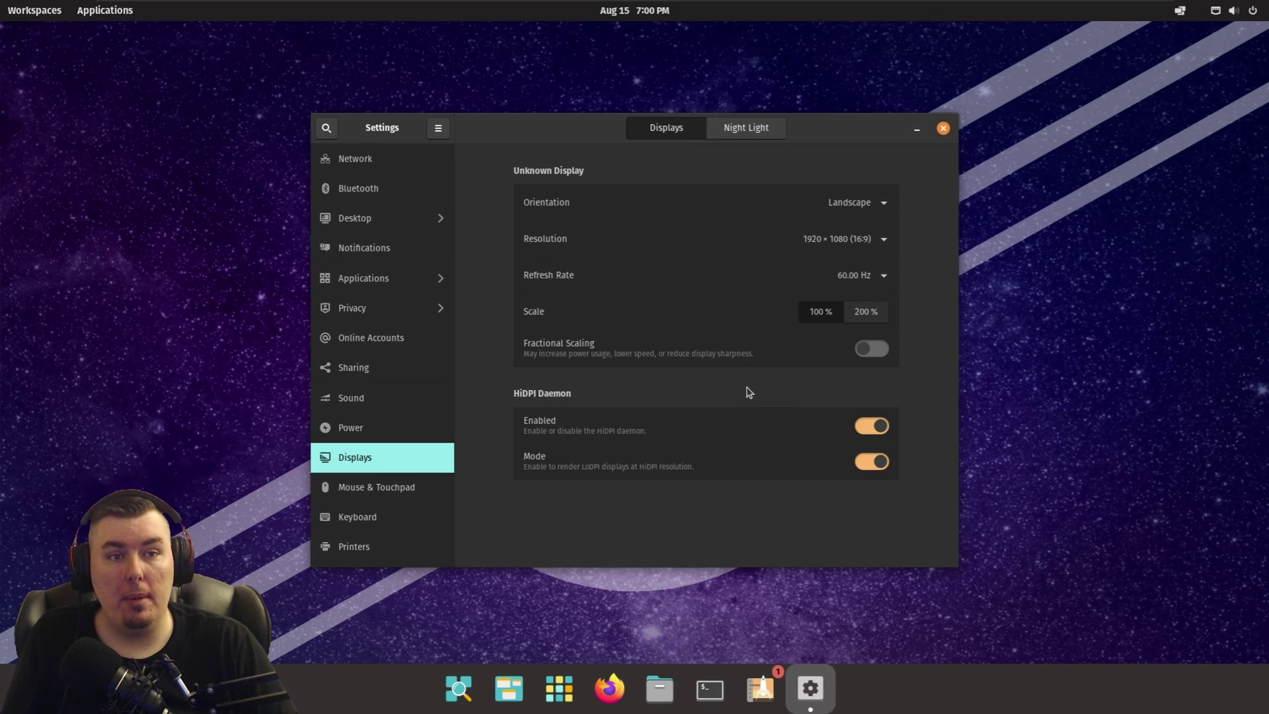
Nudge the Settings window slightly up and to the left.
{"action": "left_click_drag", "start_coordinate": [554, 123], "coordinate": [543, 111]}
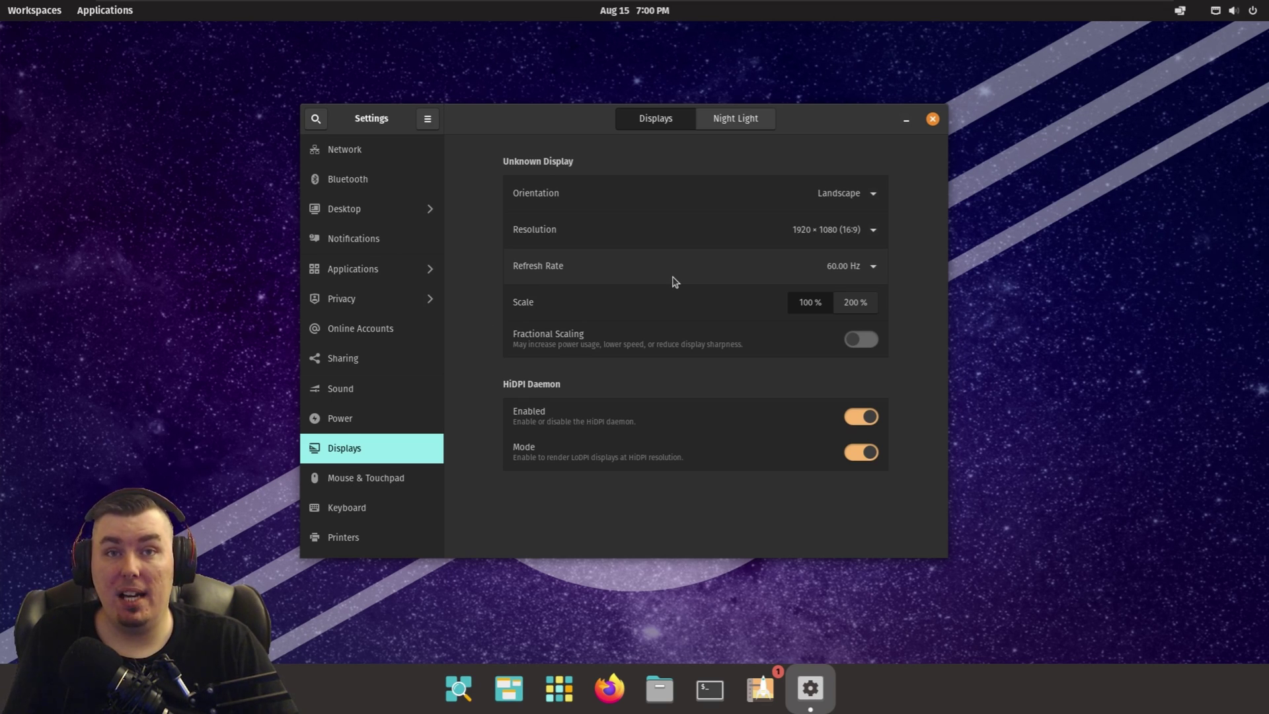
Turn off 'Extend dock to the edges' in the Desktop Dock settings.
{"action": "left_click", "coordinate": [343, 211]}
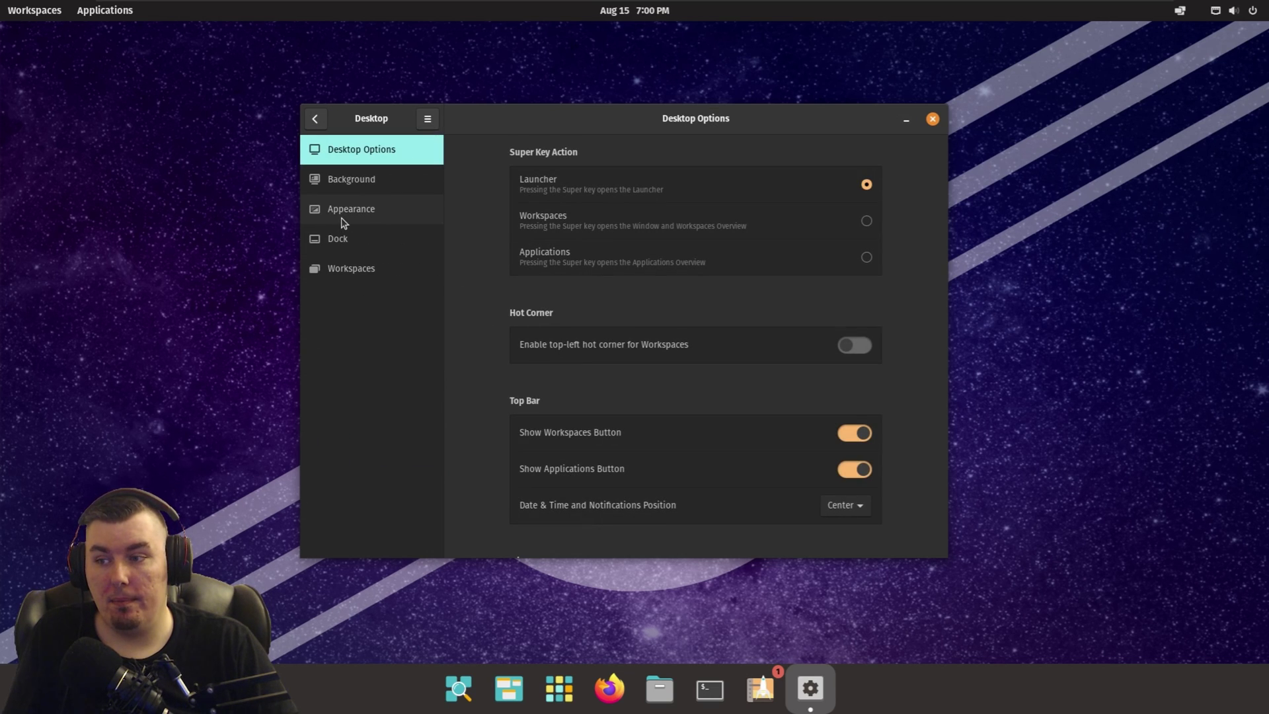
{"action": "left_click", "coordinate": [349, 212]}
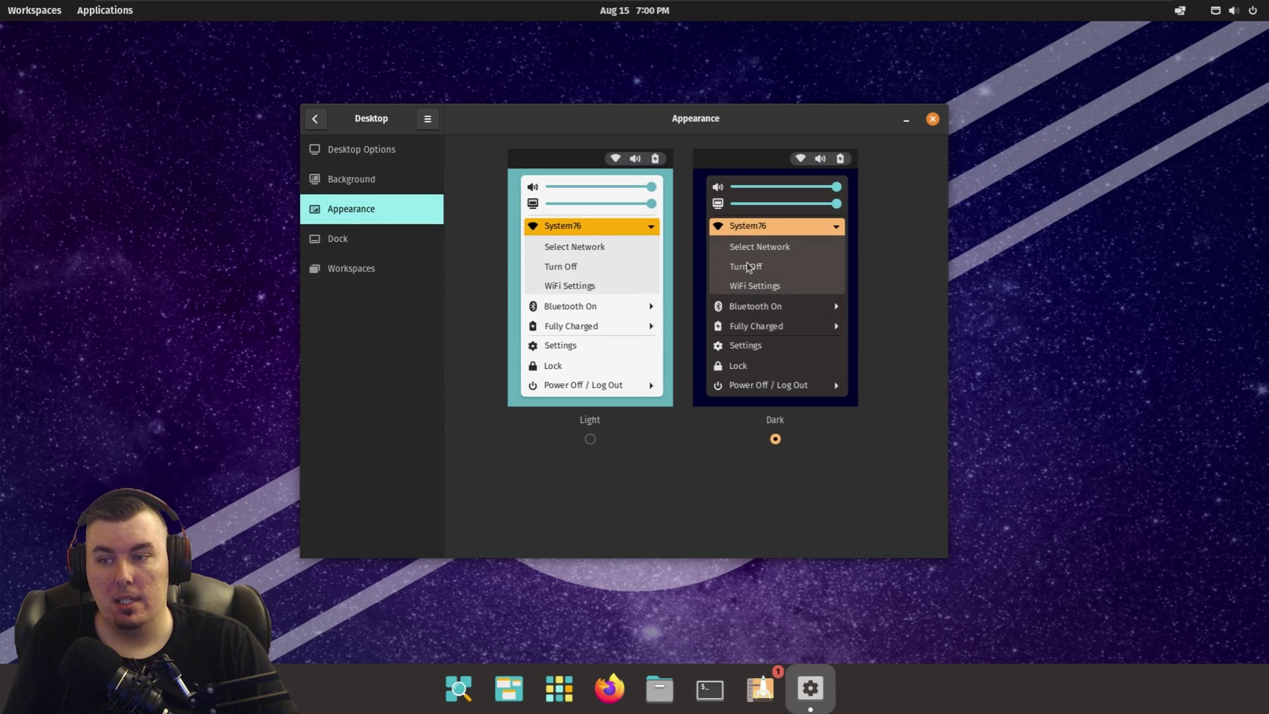
{"action": "left_click", "coordinate": [336, 242]}
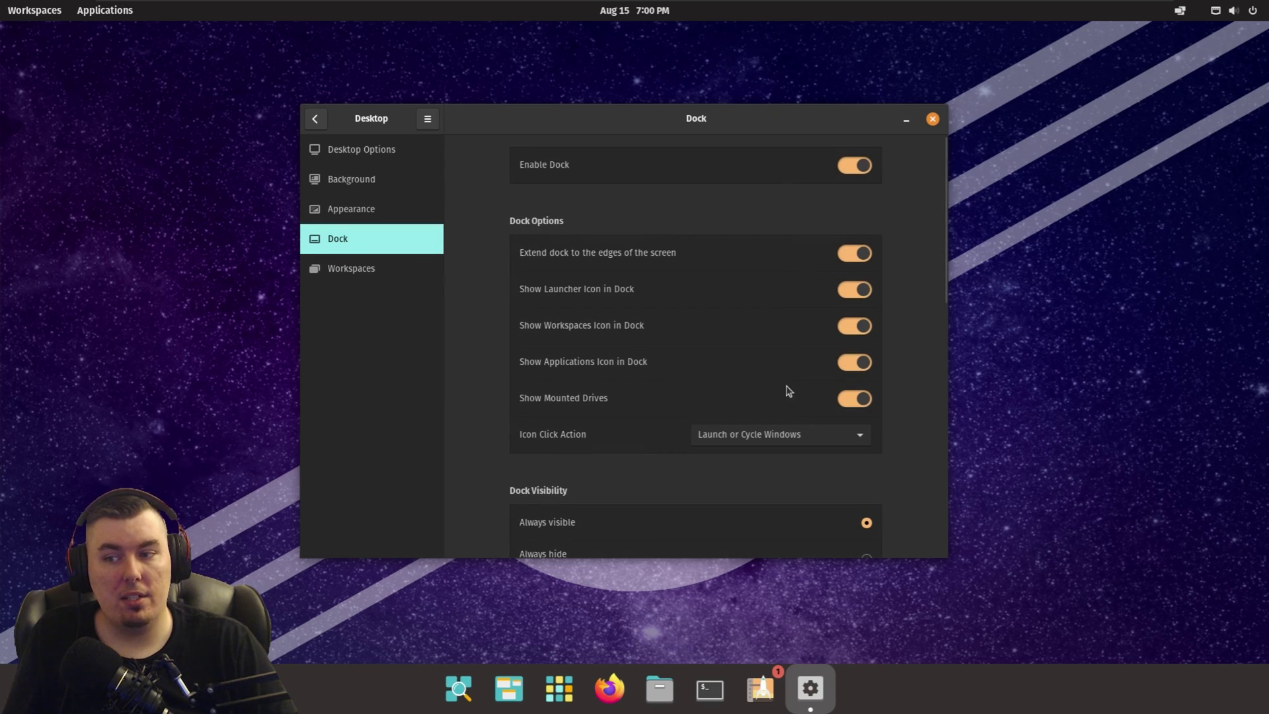
{"action": "scroll", "coordinate": [496, 495], "scroll_direction": "down", "scroll_amount": 5}
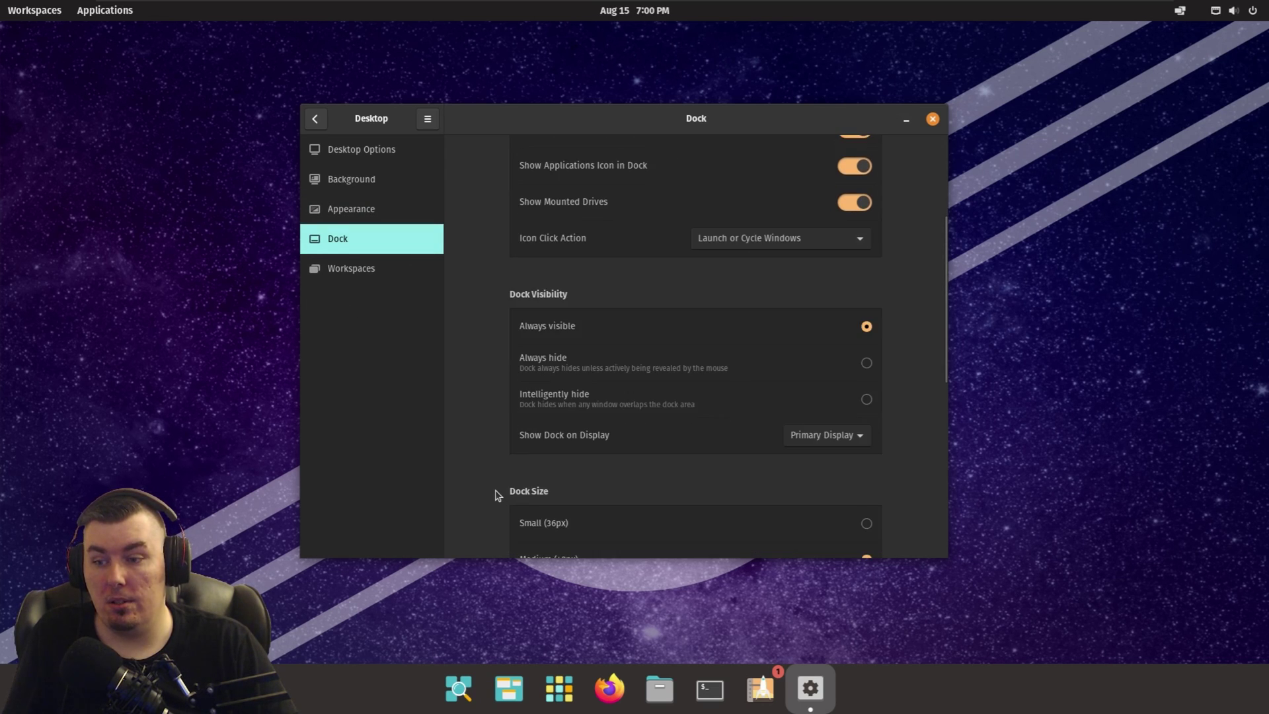
{"action": "scroll", "coordinate": [495, 493], "scroll_direction": "up", "scroll_amount": 5}
{"action": "left_click", "coordinate": [847, 257]}
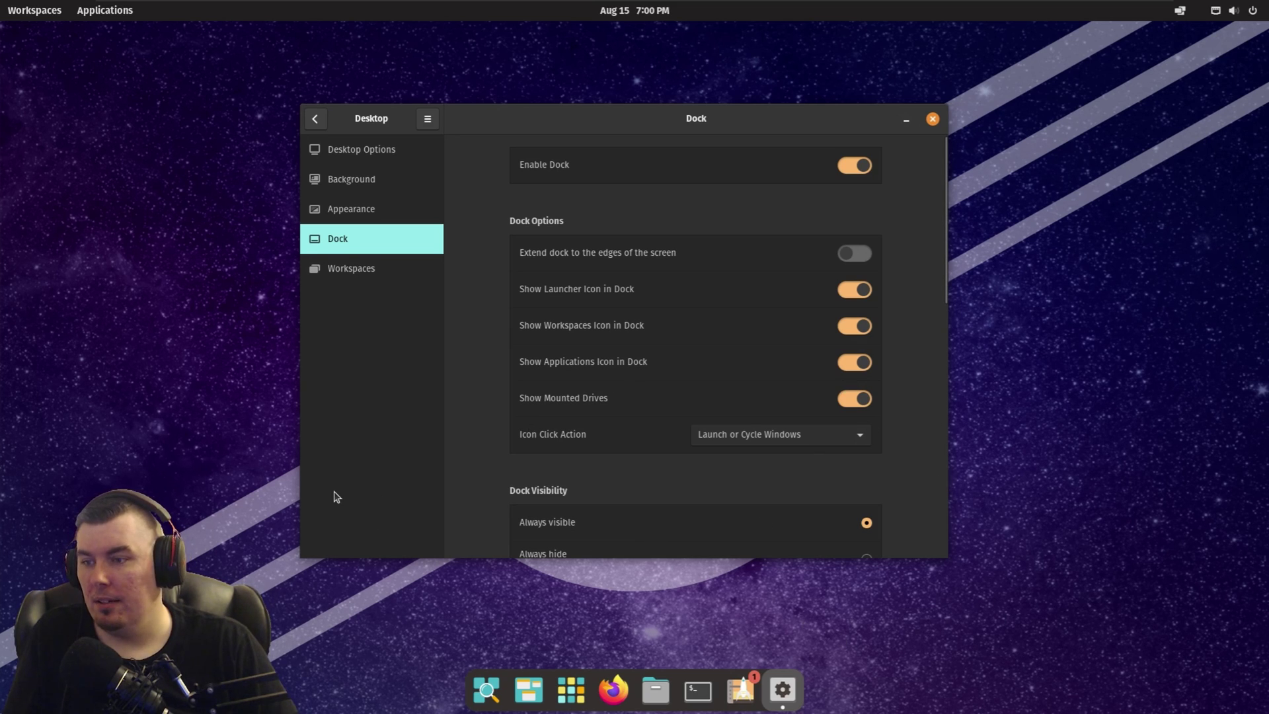
Turn off 'Show Workspaces Button' in Desktop Options and close Settings.
{"action": "left_click", "coordinate": [350, 275]}
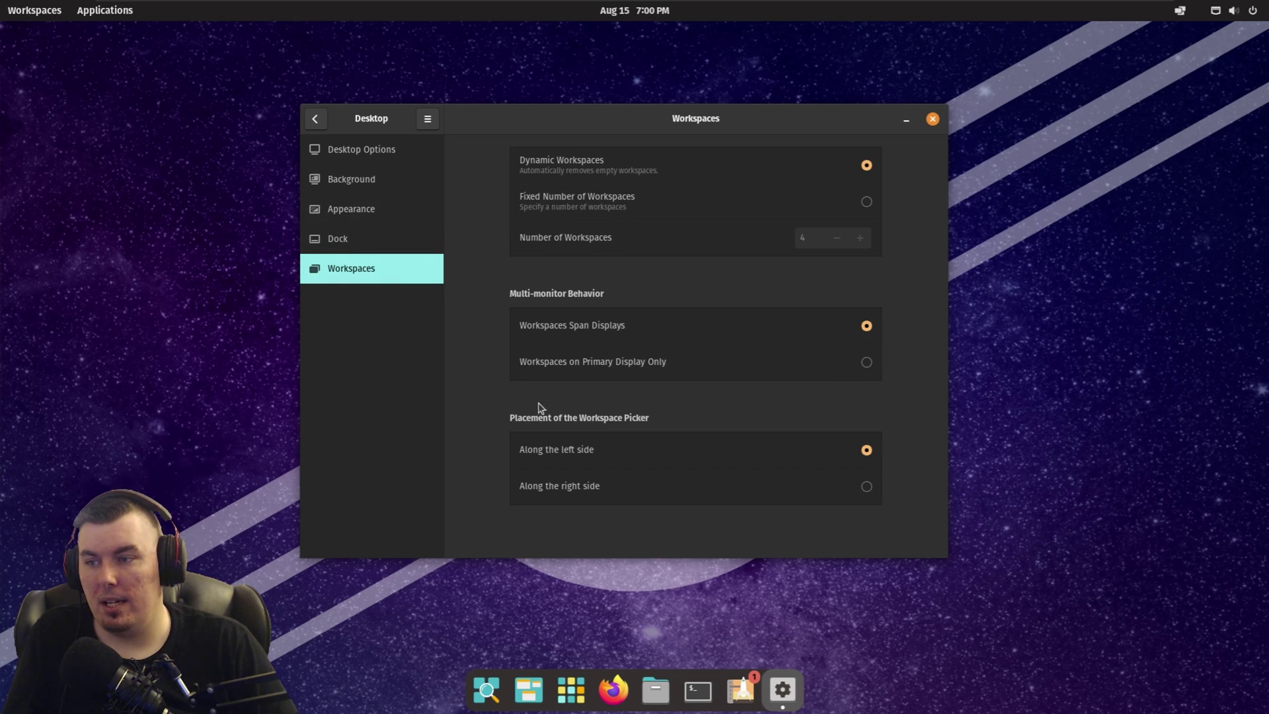
{"action": "left_click", "coordinate": [371, 157]}
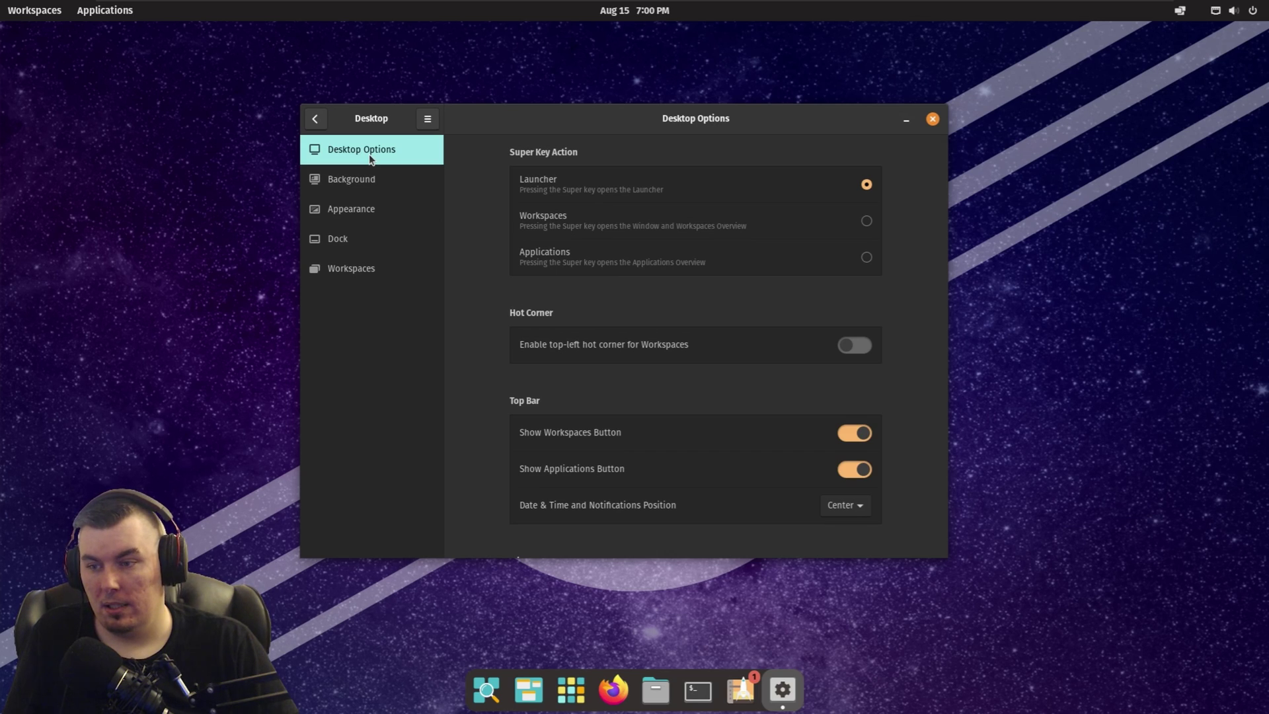
{"action": "left_click", "coordinate": [855, 433]}
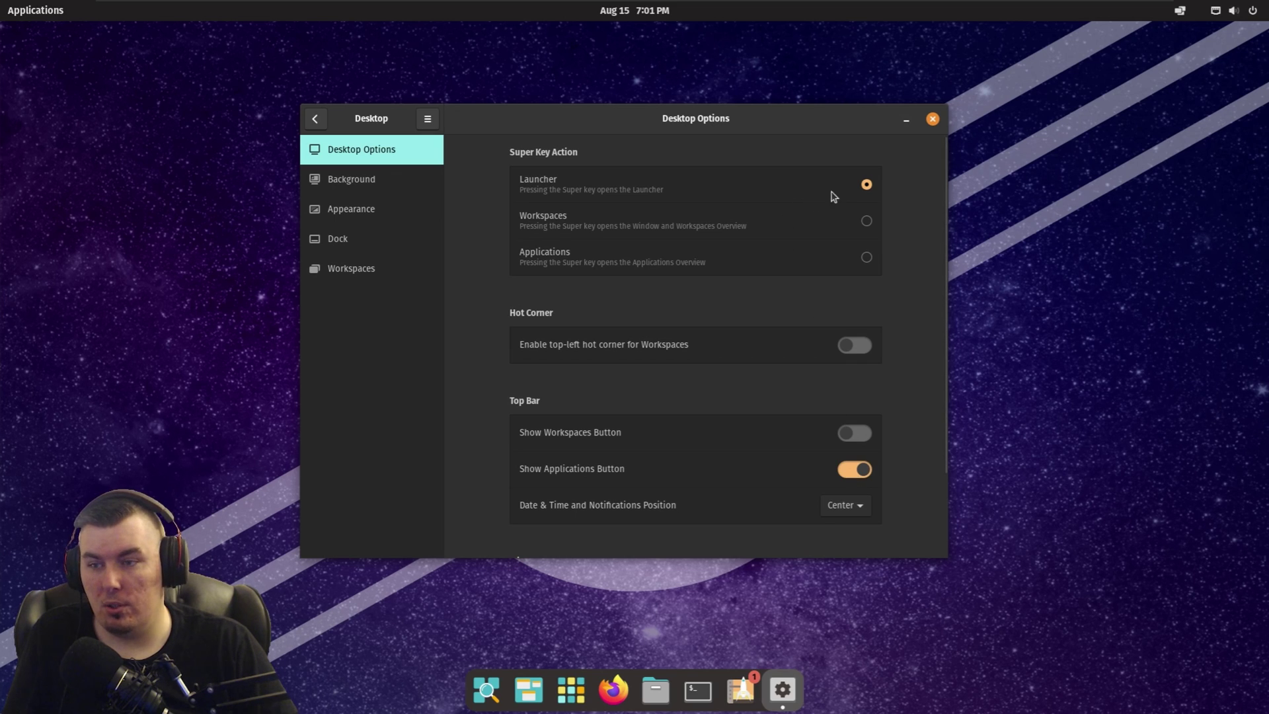
{"action": "left_click", "coordinate": [932, 119]}
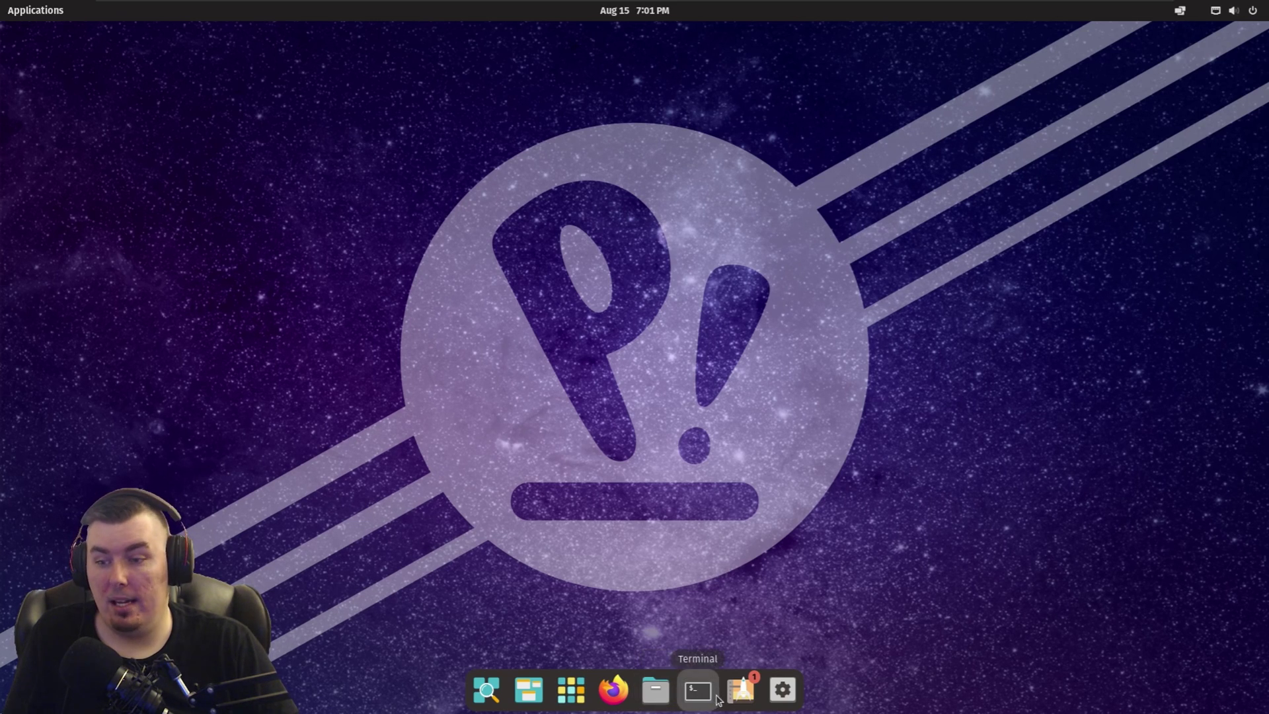
Open Pop!_Shop and search for 'extension' to get Extension Manager.
{"action": "left_click", "coordinate": [740, 689]}
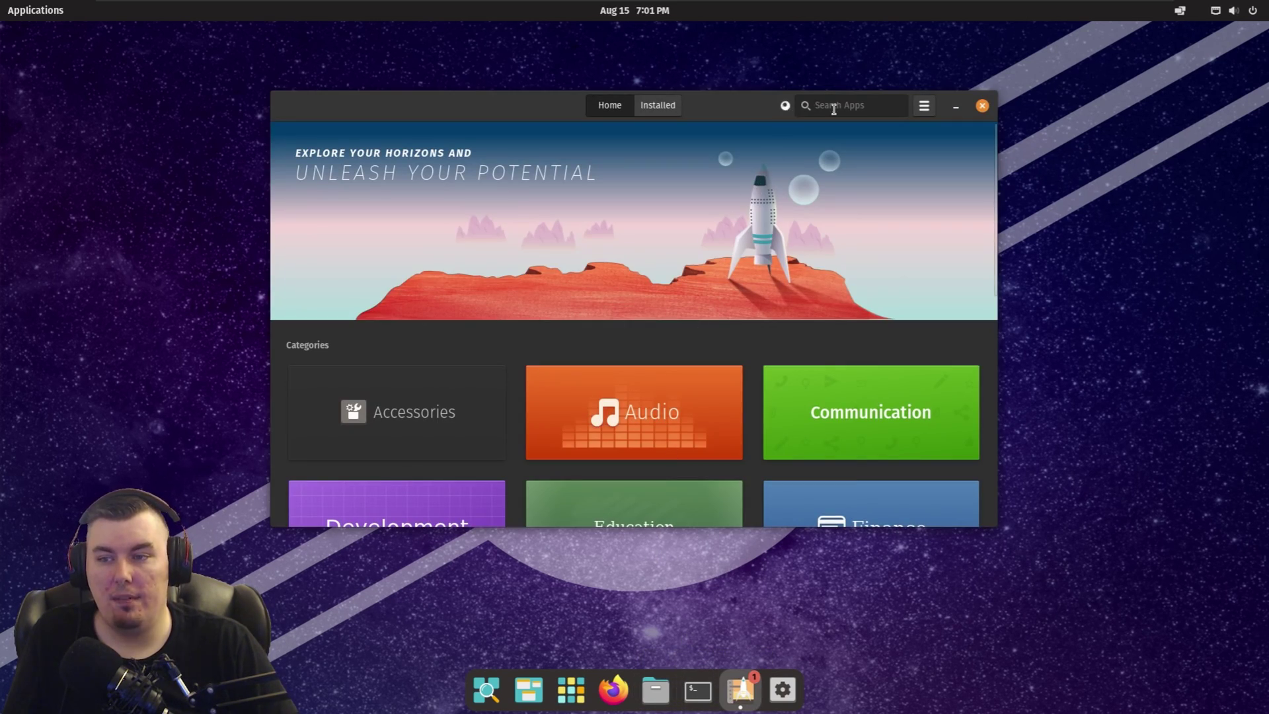
{"action": "left_click", "coordinate": [834, 107]}
{"action": "type", "text": "ext"}
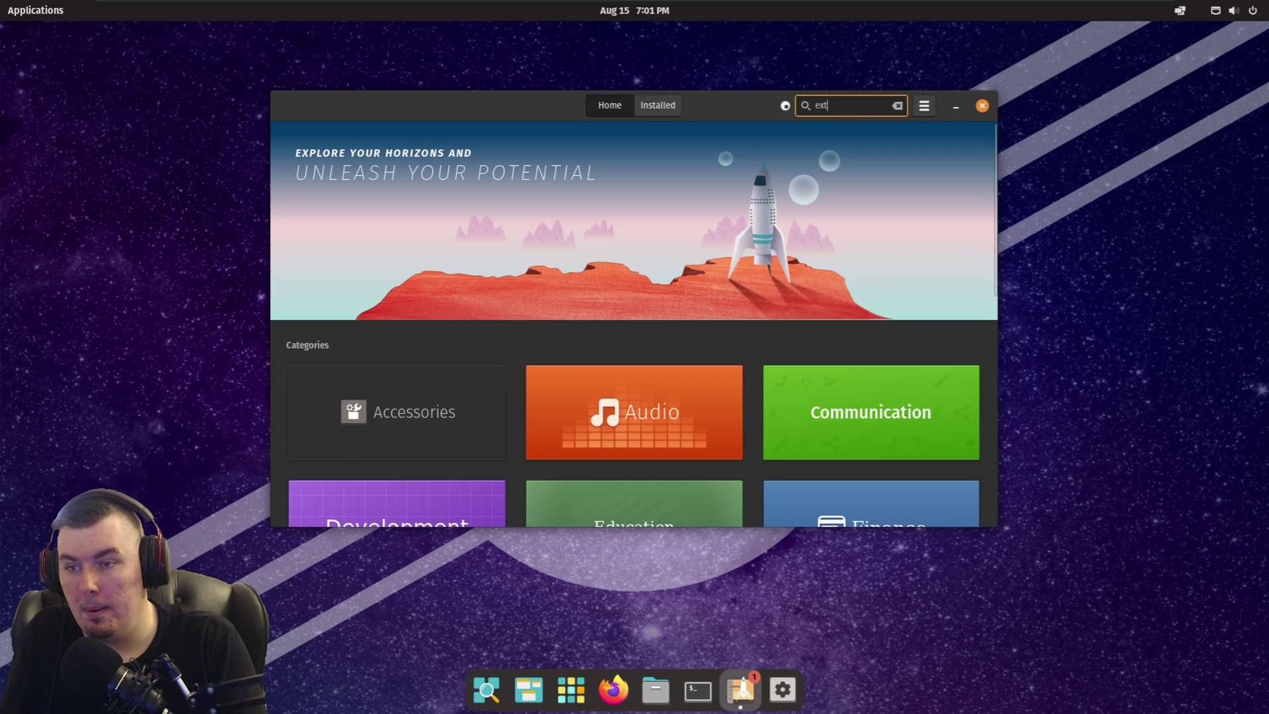
{"action": "type", "text": "ension"}
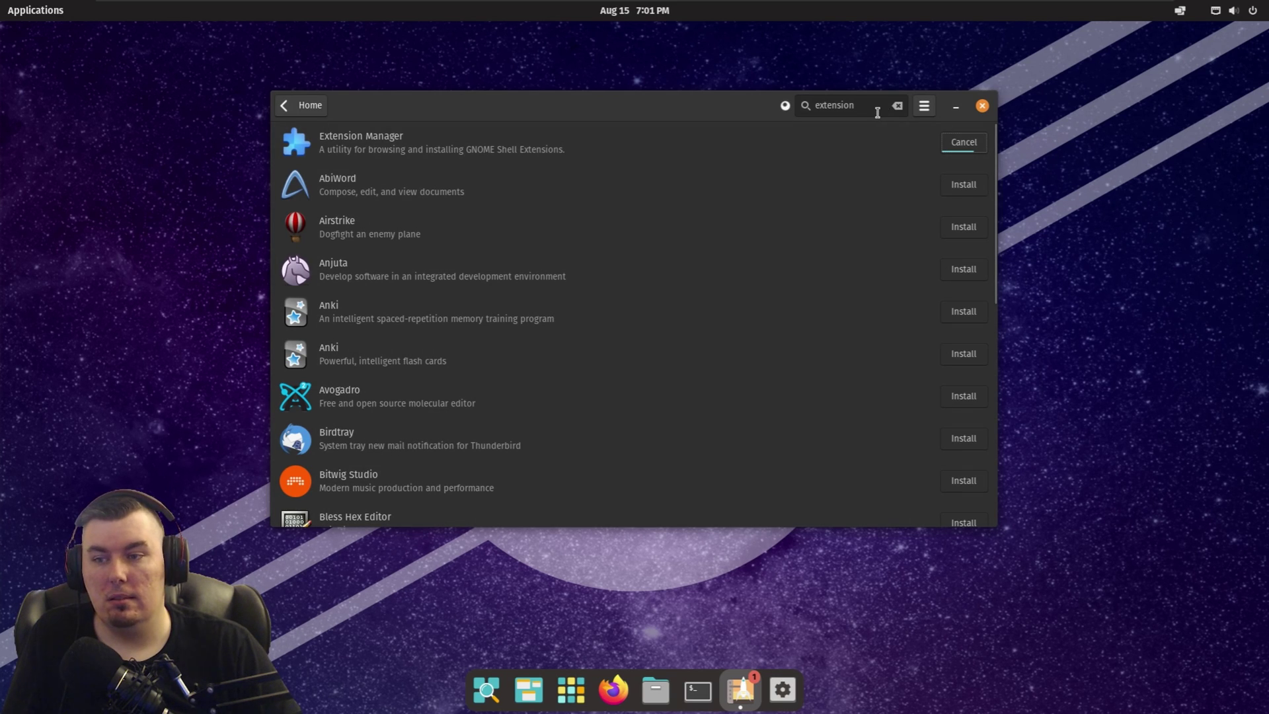
Search 'tweak' and install GNOME Tweaks, authorising with the account password.
{"action": "left_click", "coordinate": [877, 113]}
{"action": "left_click", "coordinate": [897, 105]}
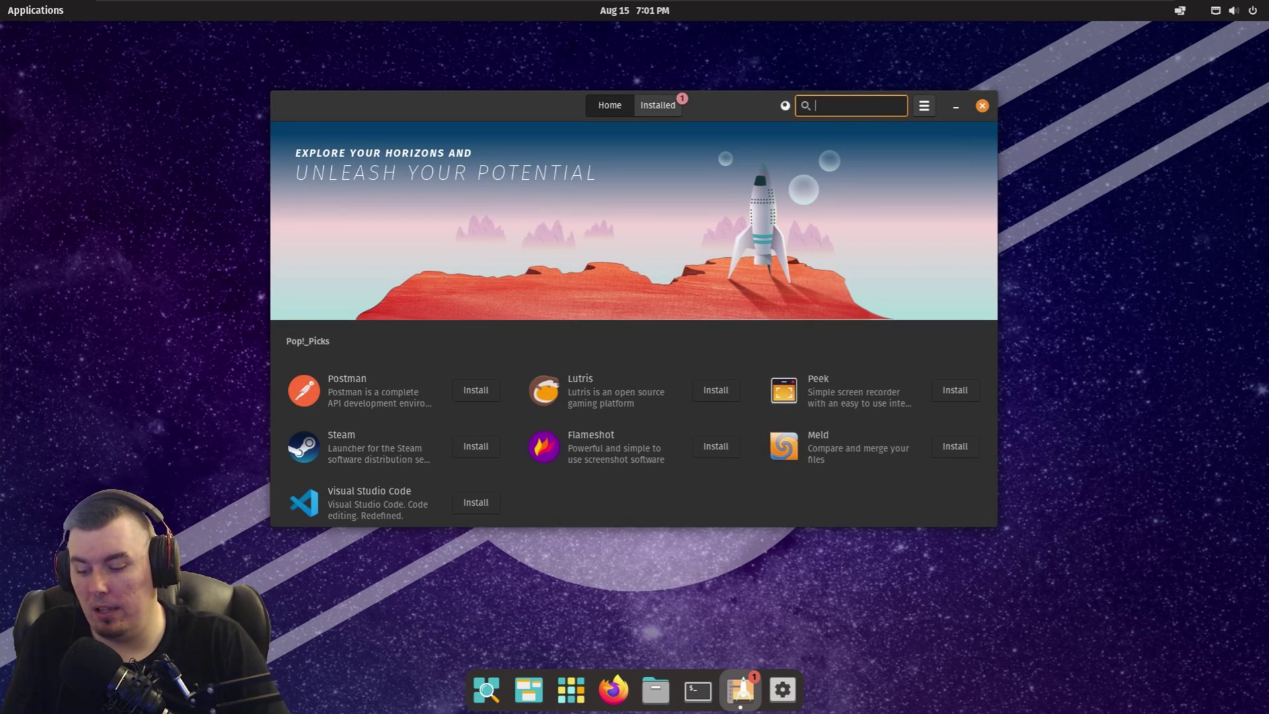
{"action": "type", "text": "tweak"}
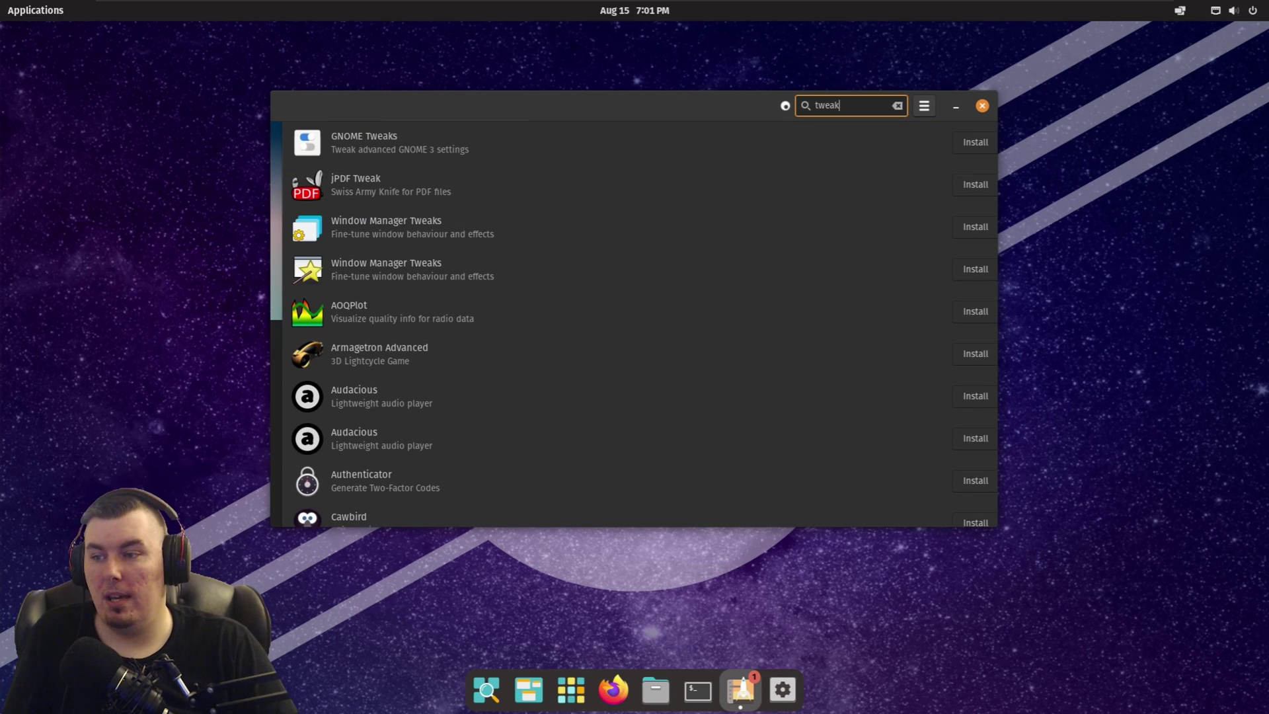
{"action": "left_click", "coordinate": [966, 142]}
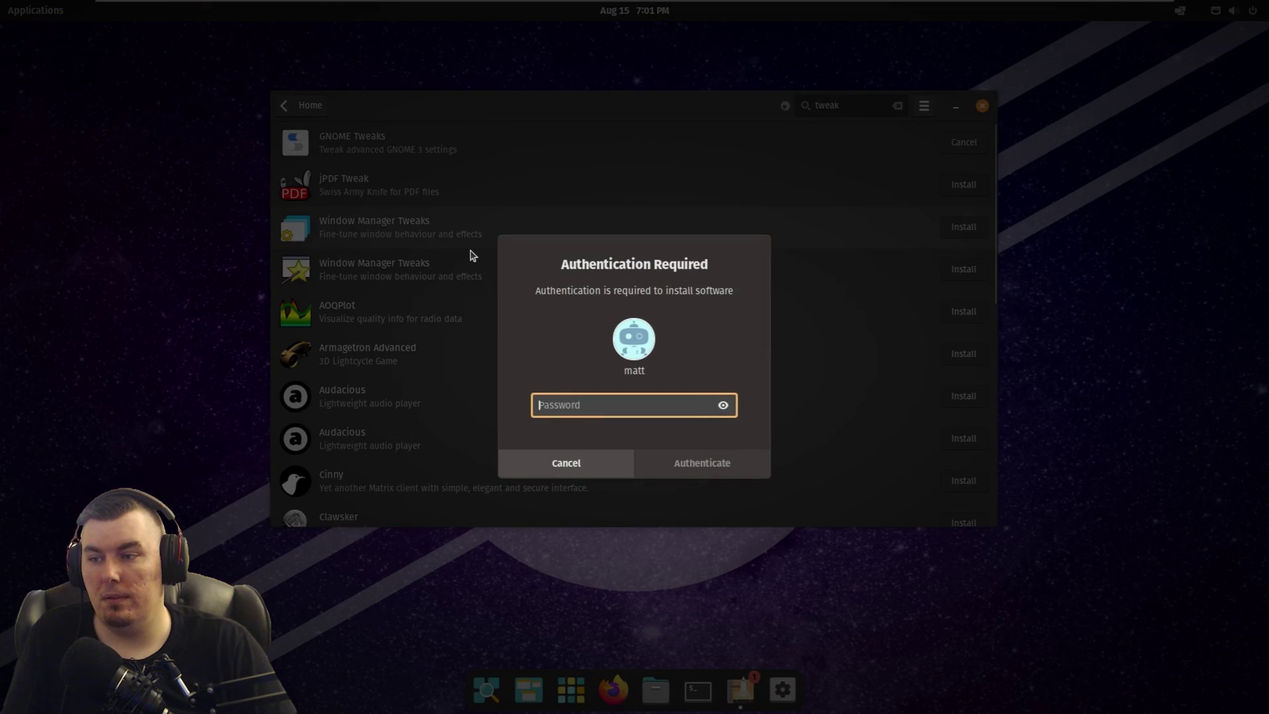
{"action": "type", "text": "********"}
{"action": "key", "text": "Return"}
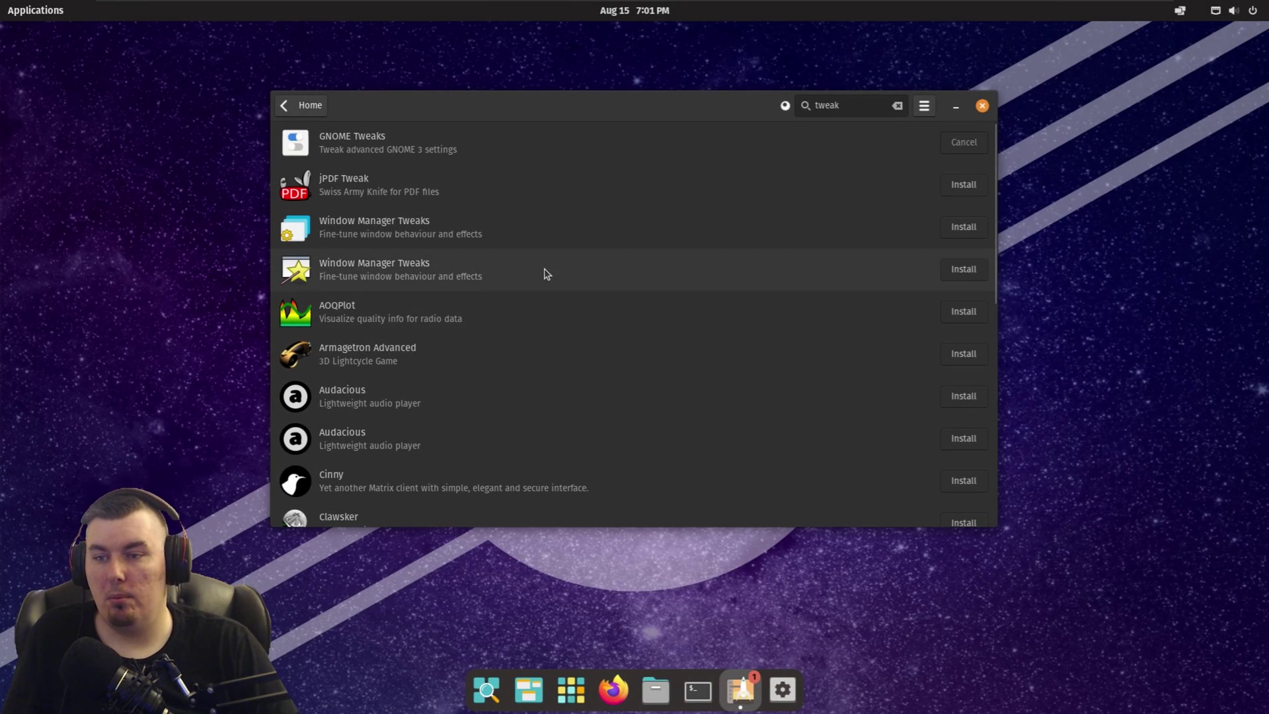
Check the Installed apps list and launch the new Extension Manager.
{"action": "left_click", "coordinate": [304, 105]}
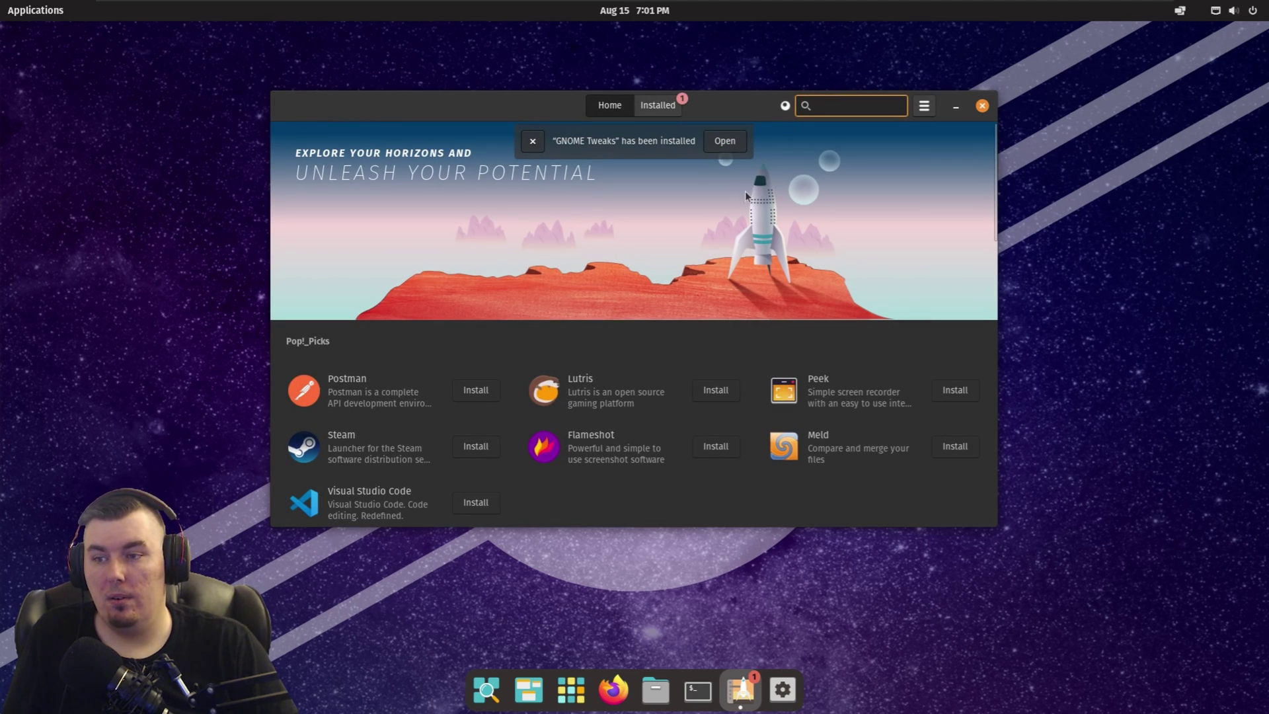
{"action": "left_click", "coordinate": [659, 109]}
{"action": "scroll", "coordinate": [585, 348], "scroll_direction": "down", "scroll_amount": 5}
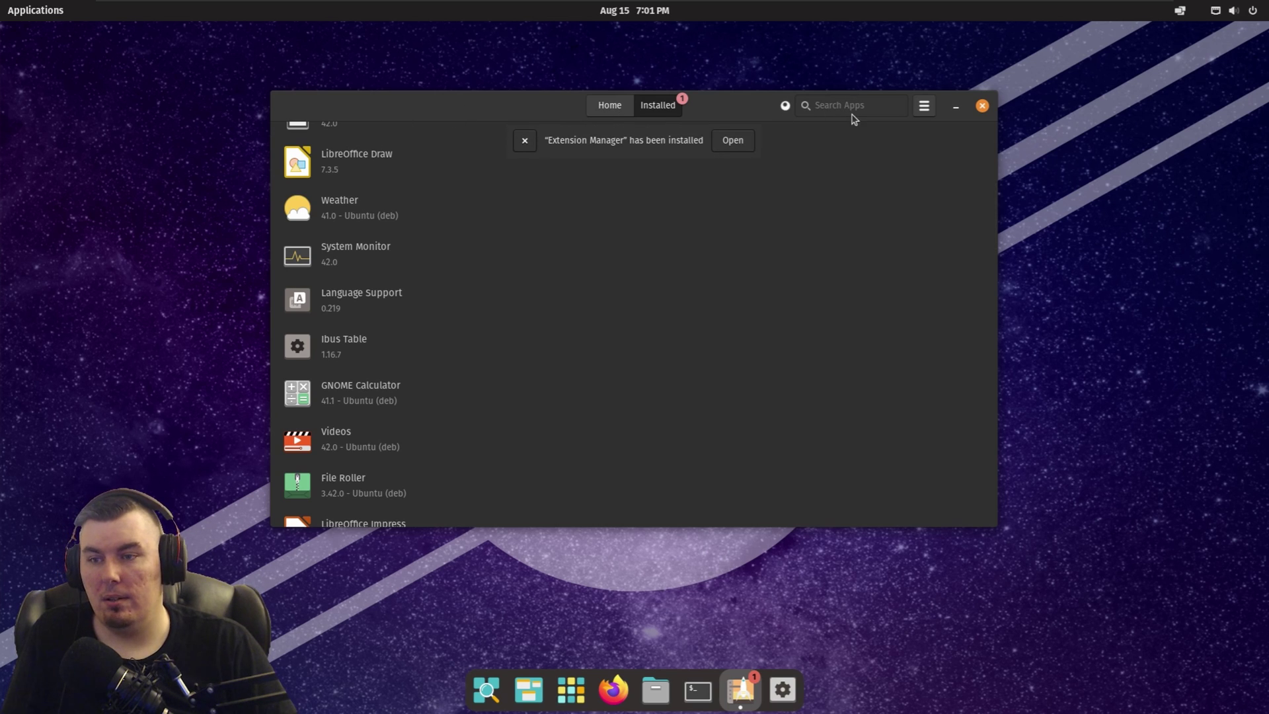
{"action": "left_click", "coordinate": [730, 142]}
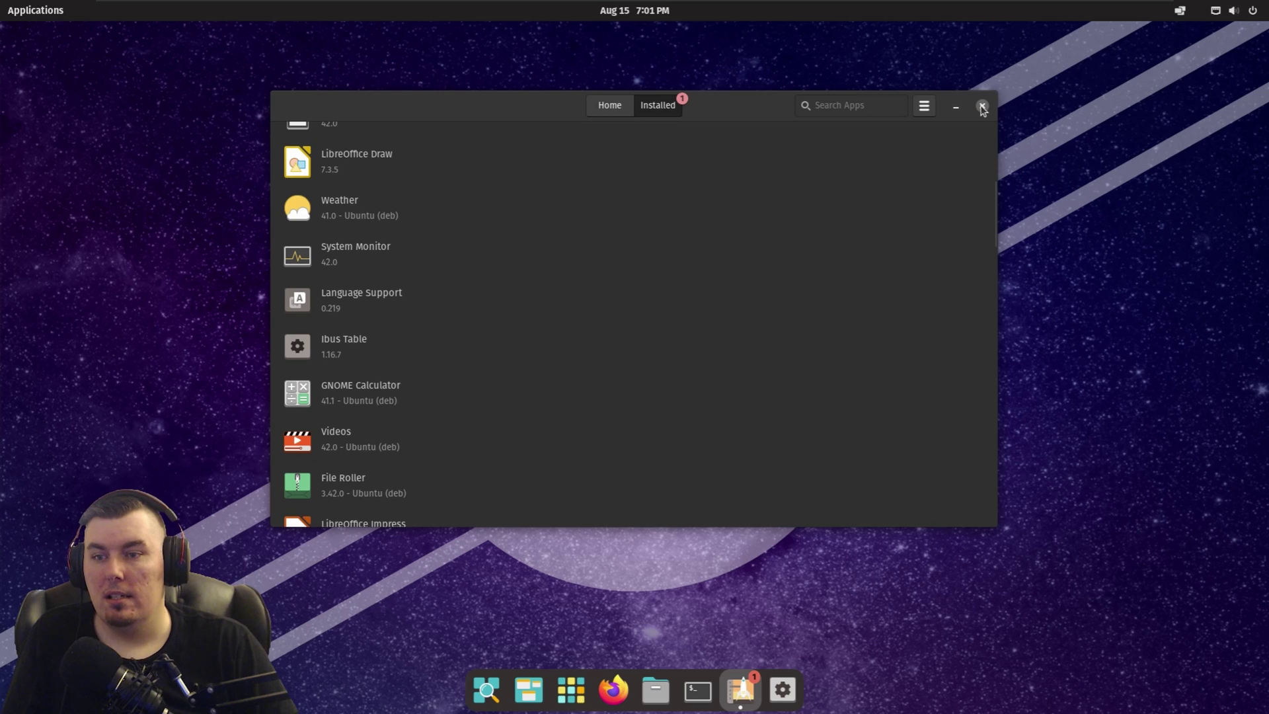
Close Pop!_Shop, centre Extension Manager, and switch off the Ubuntu AppIndicators extension.
{"action": "left_click", "coordinate": [982, 107]}
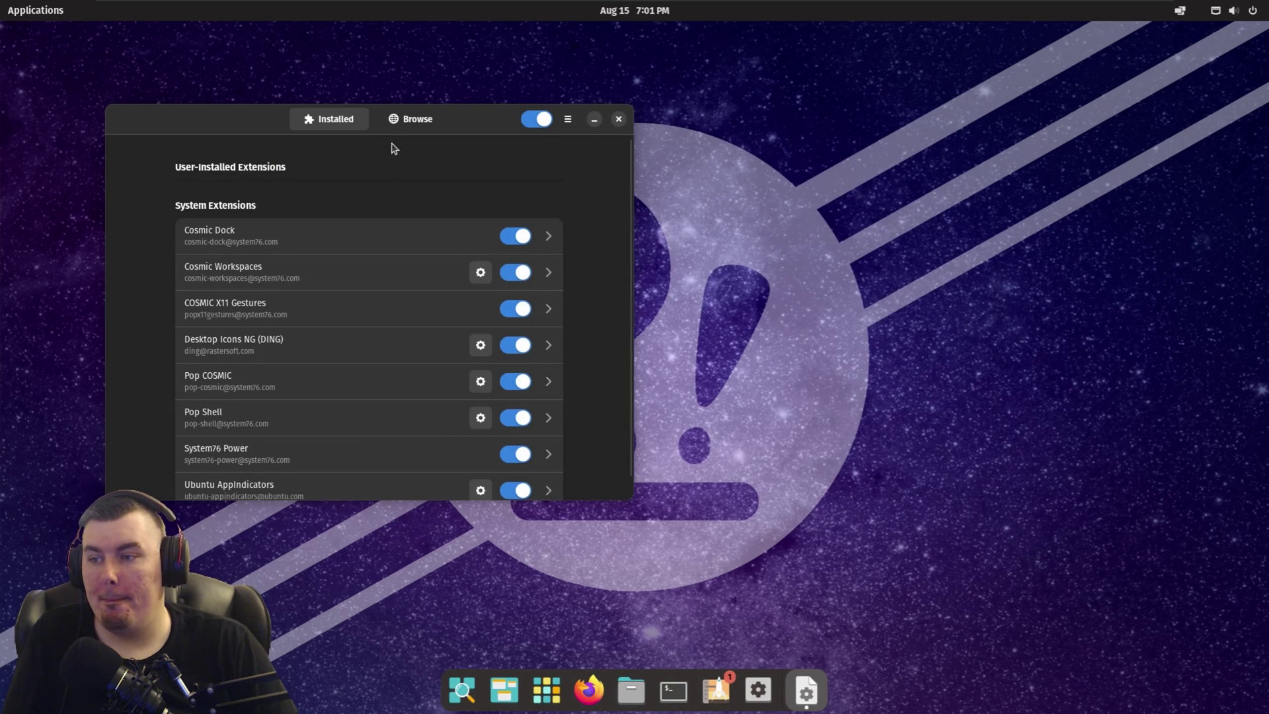
{"action": "left_click_drag", "start_coordinate": [470, 126], "coordinate": [754, 95]}
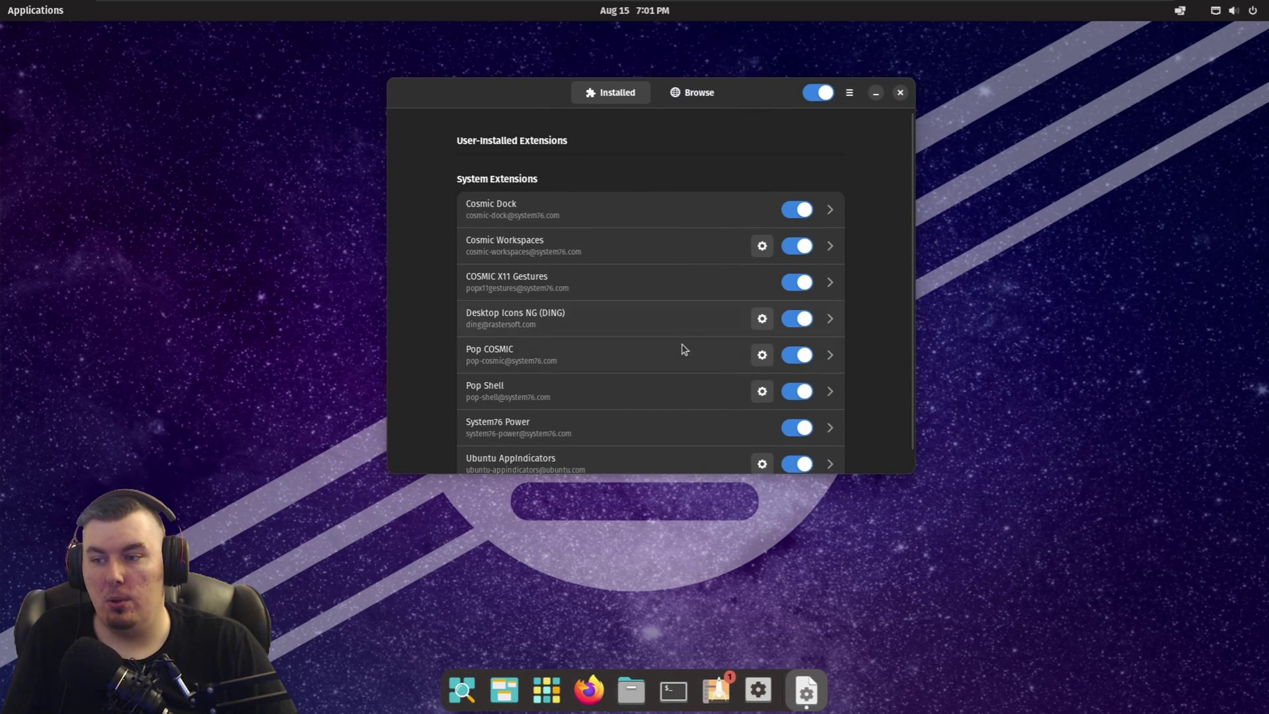
{"action": "scroll", "coordinate": [683, 350], "scroll_direction": "down", "scroll_amount": 1}
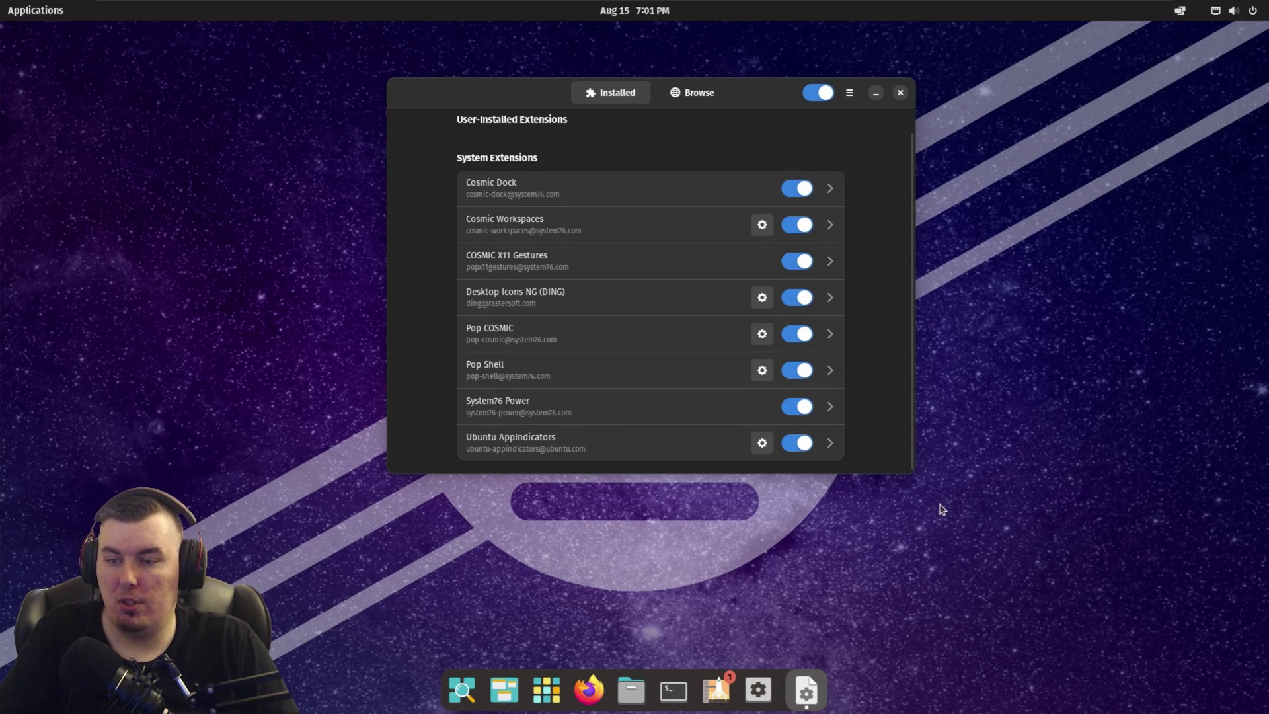
{"action": "left_click", "coordinate": [943, 504]}
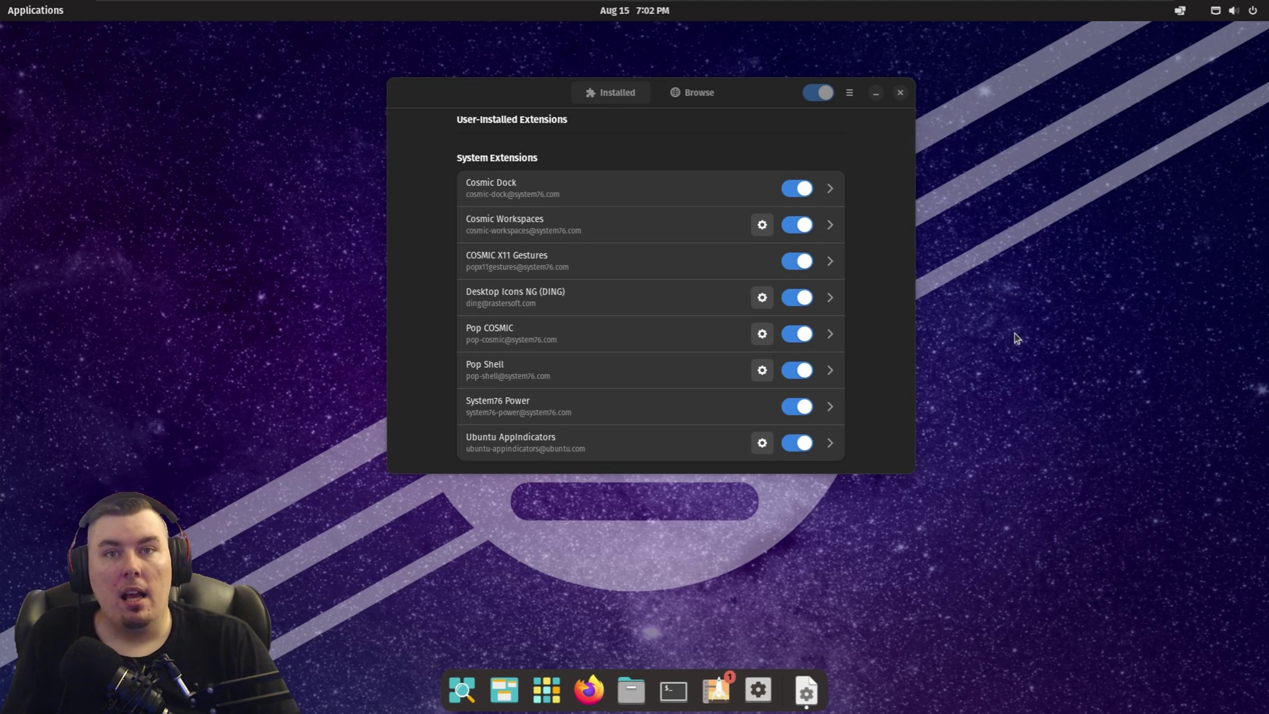
{"action": "left_click", "coordinate": [797, 443]}
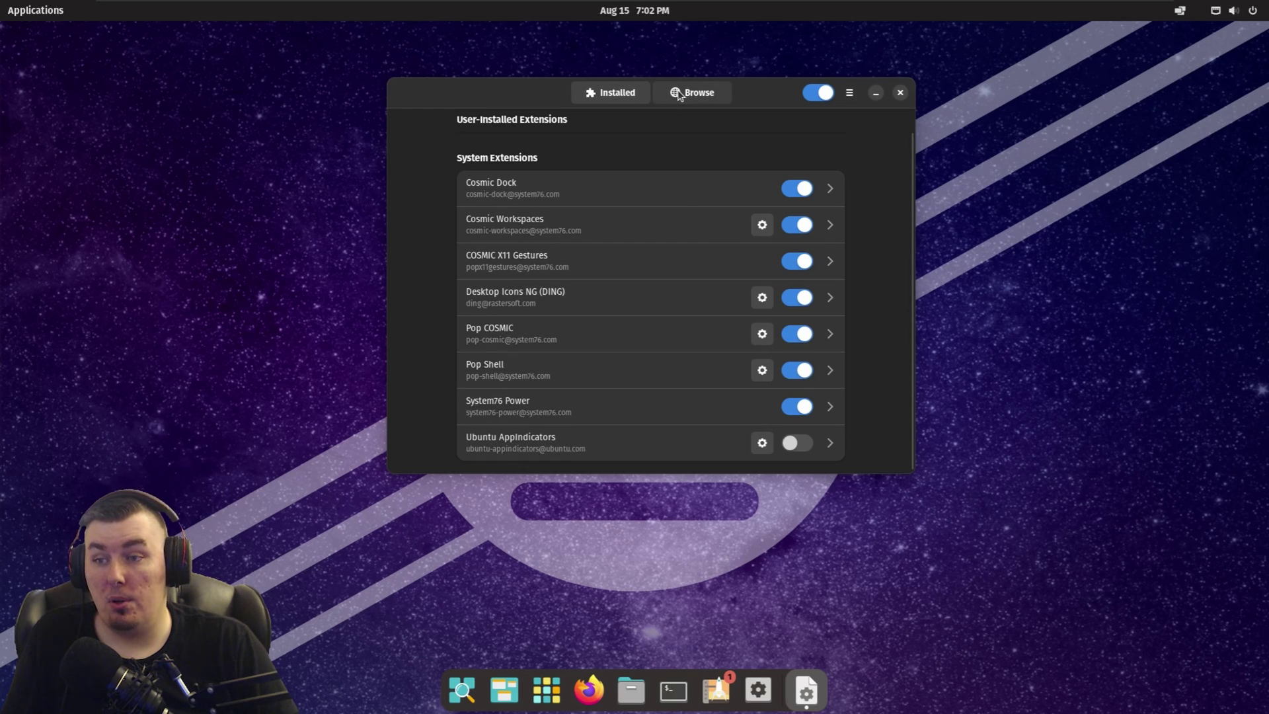
Install the User Themes and Extension List extensions from the Browse tab.
{"action": "left_click", "coordinate": [680, 96]}
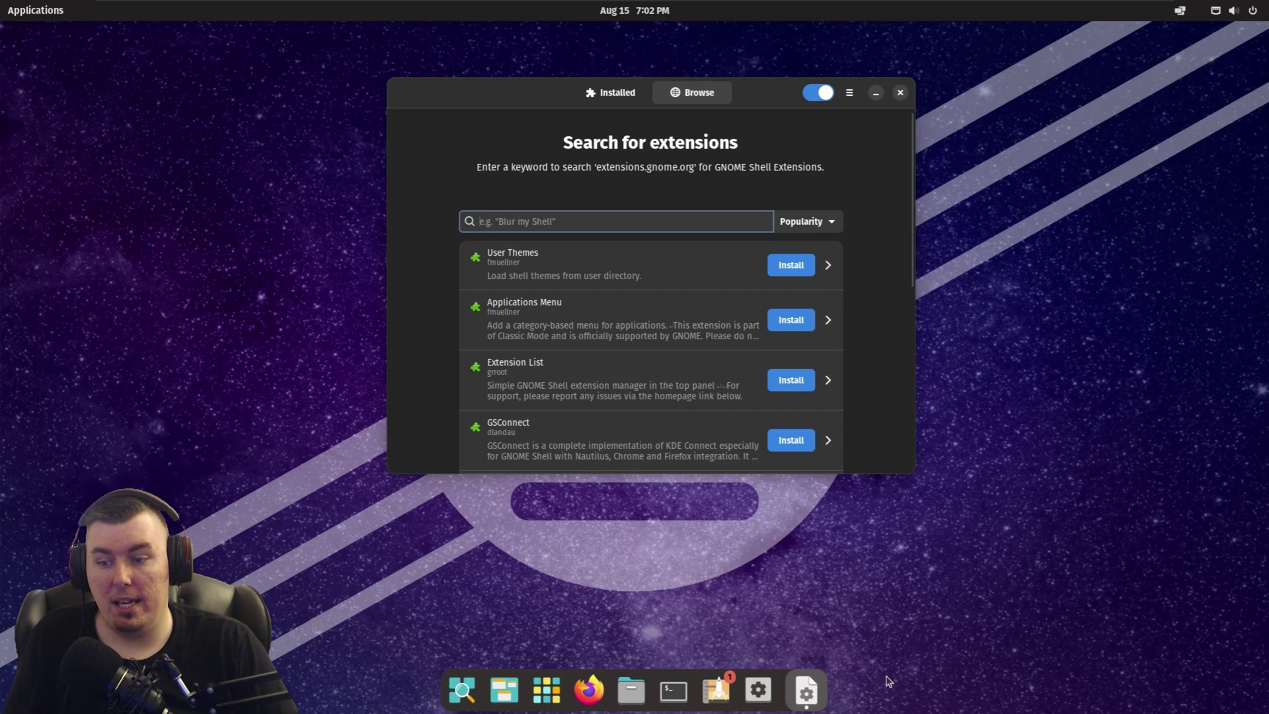
{"action": "left_click", "coordinate": [803, 265]}
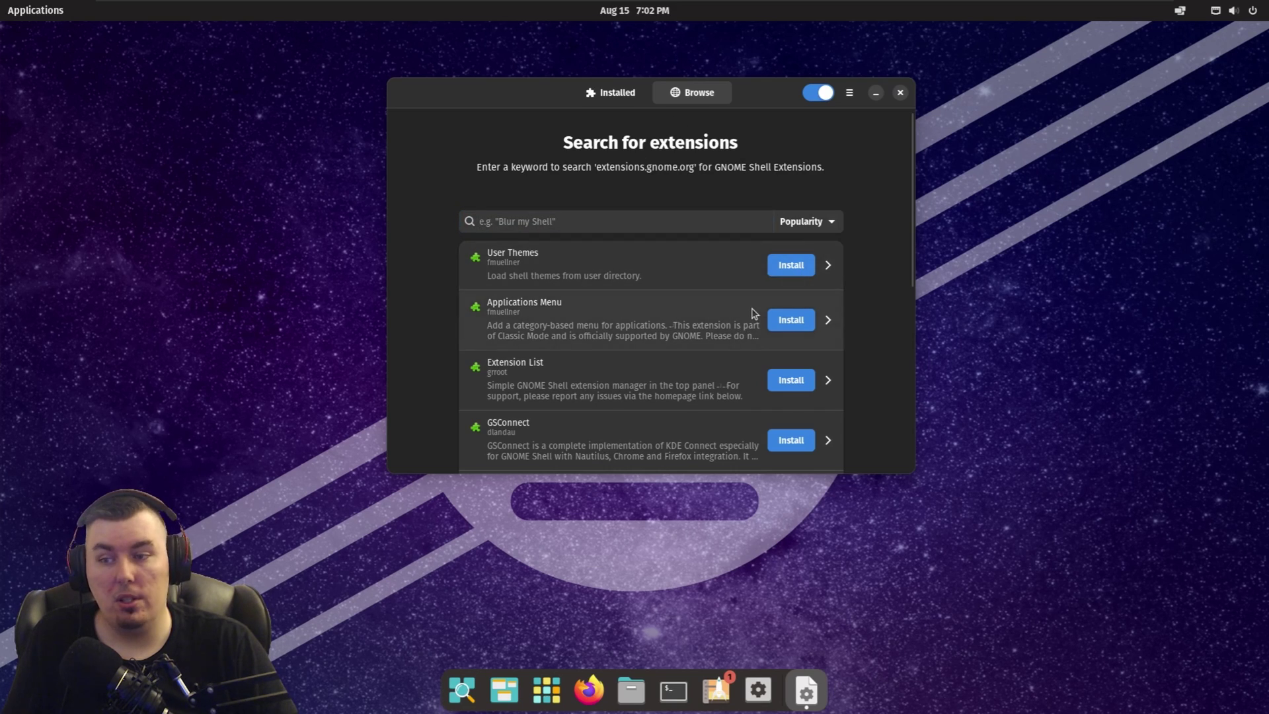
{"action": "left_click", "coordinate": [707, 410]}
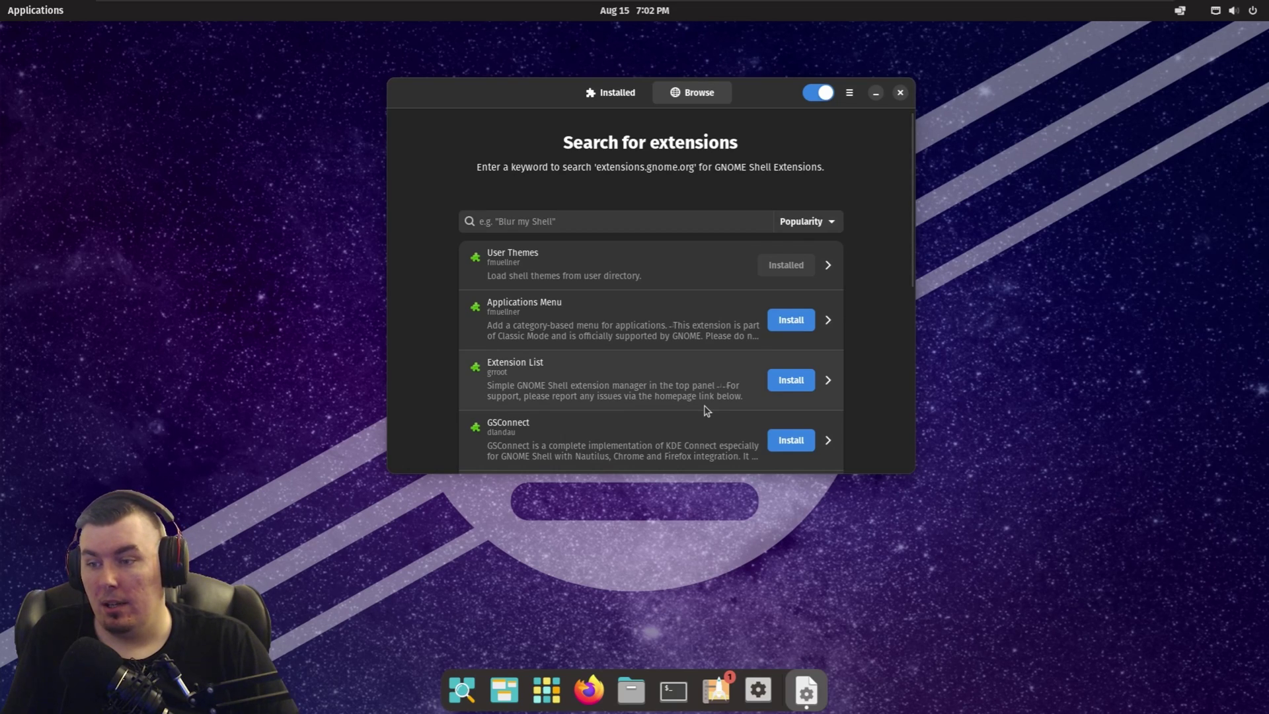
{"action": "left_click", "coordinate": [791, 380]}
{"action": "left_click", "coordinate": [766, 411]}
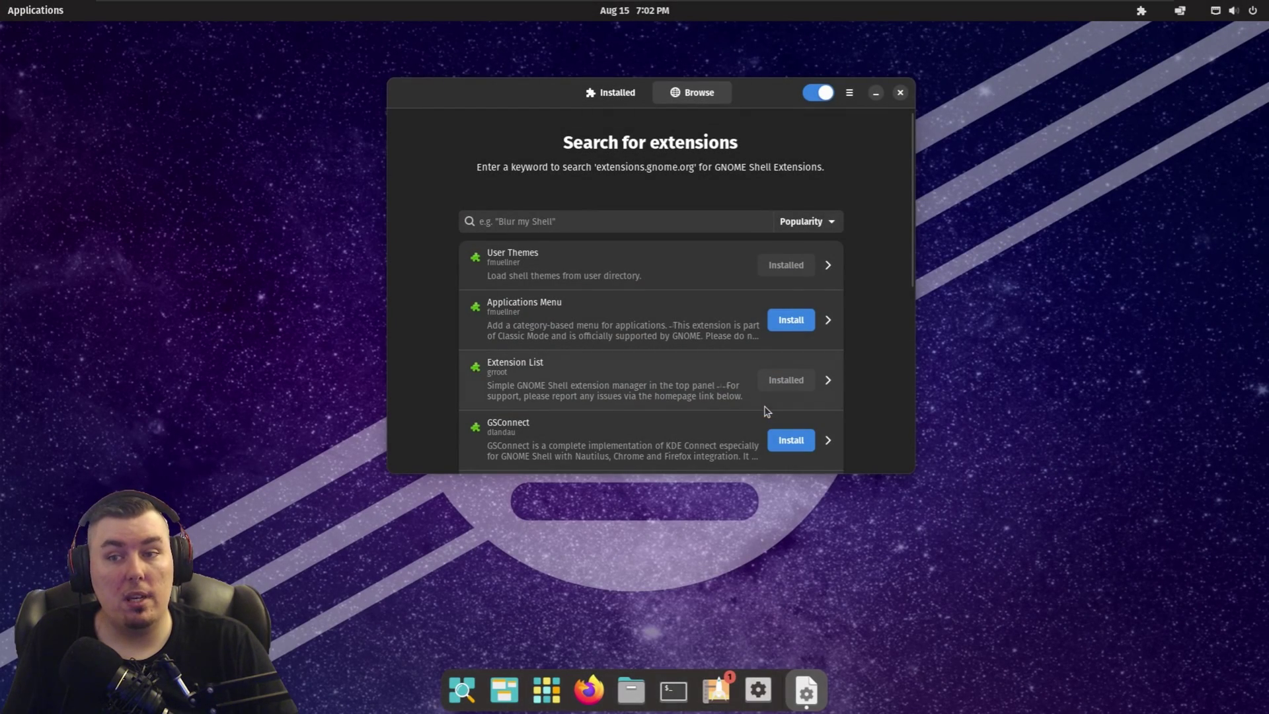
Check the installed extensions list and the current sound controls in the system menu.
{"action": "left_click", "coordinate": [1141, 11]}
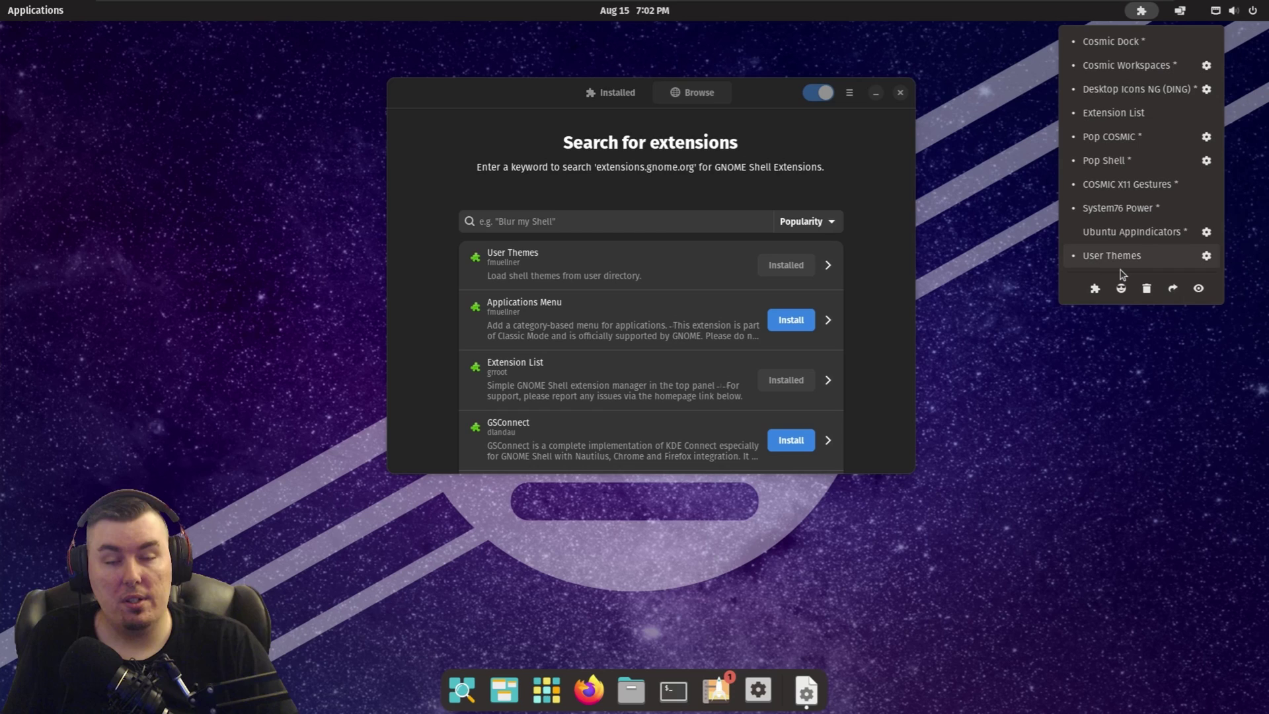
{"action": "left_click", "coordinate": [535, 397]}
{"action": "scroll", "coordinate": [615, 370], "scroll_direction": "down", "scroll_amount": 3}
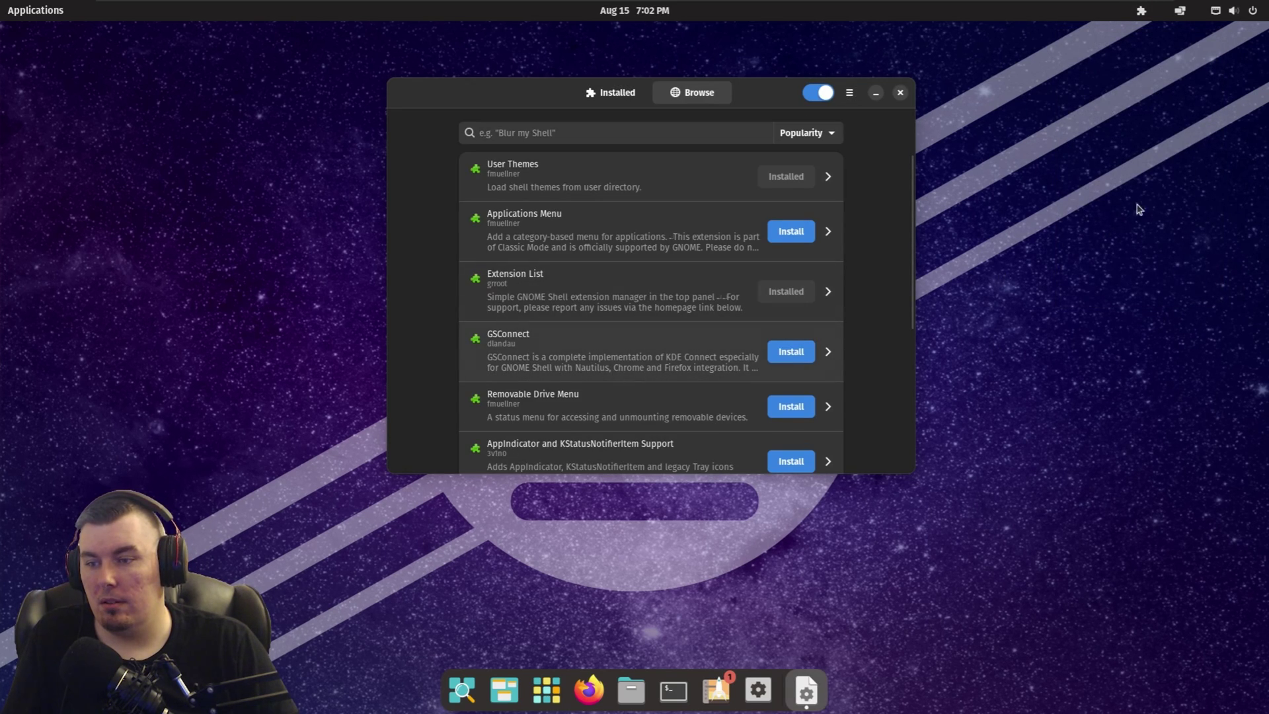
{"action": "left_click", "coordinate": [1229, 12]}
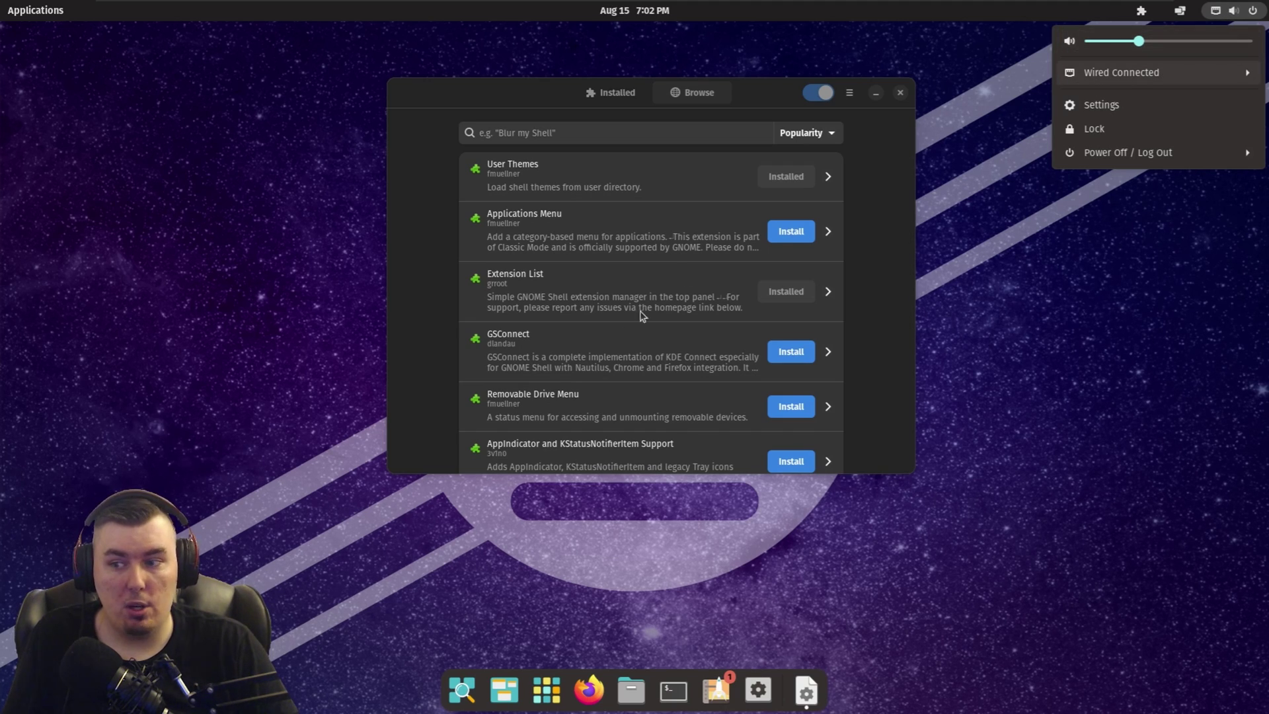
{"action": "left_click", "coordinate": [424, 389]}
{"action": "scroll", "coordinate": [581, 397], "scroll_direction": "down", "scroll_amount": 2}
{"action": "scroll", "coordinate": [608, 394], "scroll_direction": "down", "scroll_amount": 4}
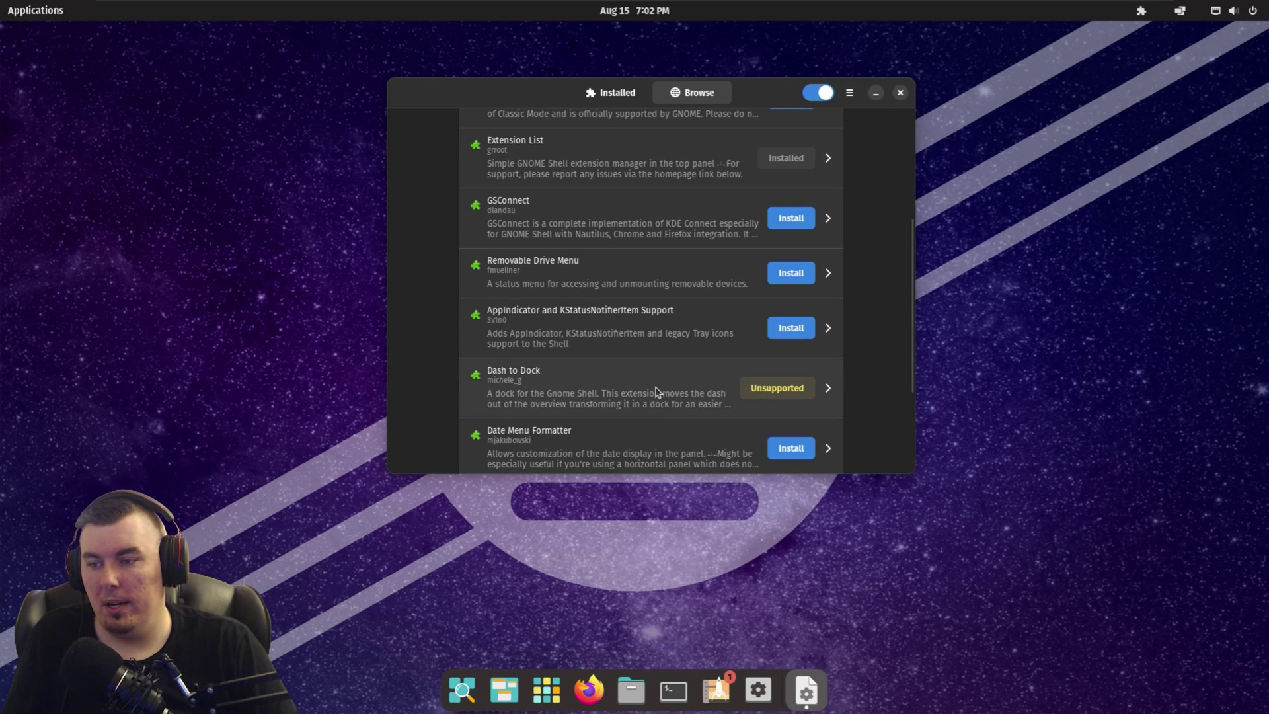
{"action": "scroll", "coordinate": [669, 367], "scroll_direction": "up", "scroll_amount": 2}
{"action": "scroll", "coordinate": [669, 364], "scroll_direction": "down", "scroll_amount": 9}
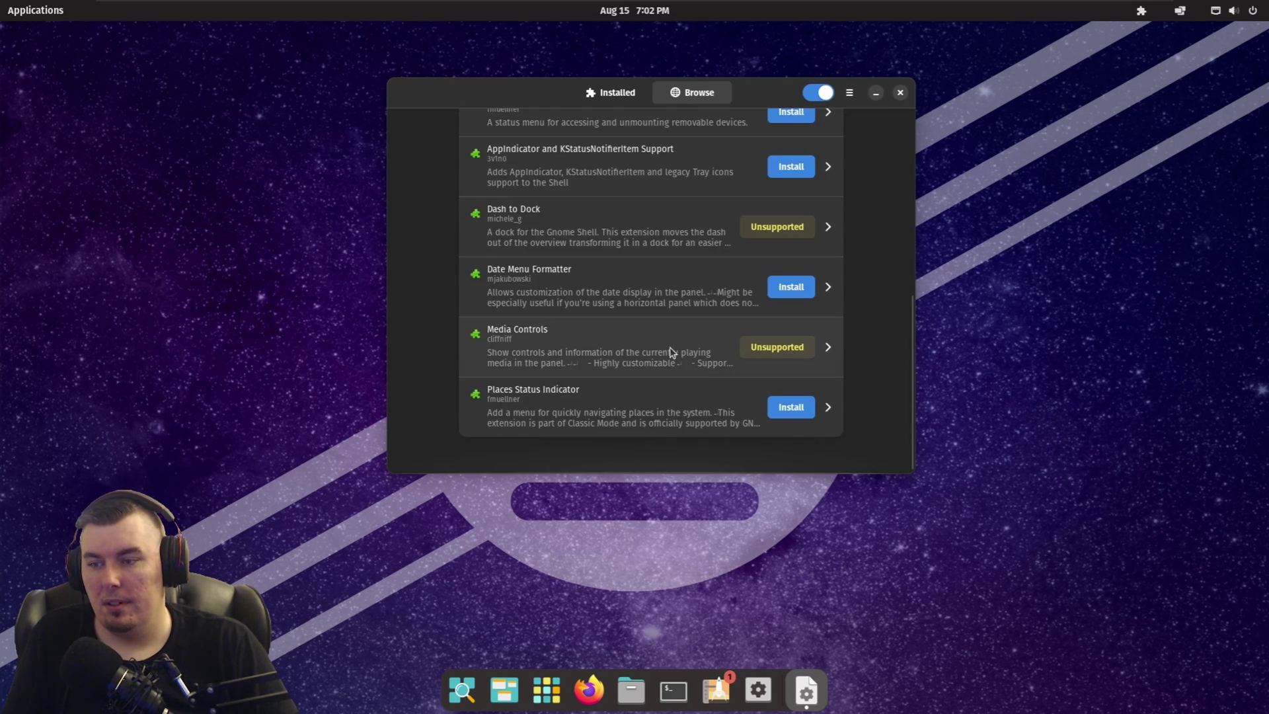
{"action": "scroll", "coordinate": [676, 227], "scroll_direction": "up", "scroll_amount": 11}
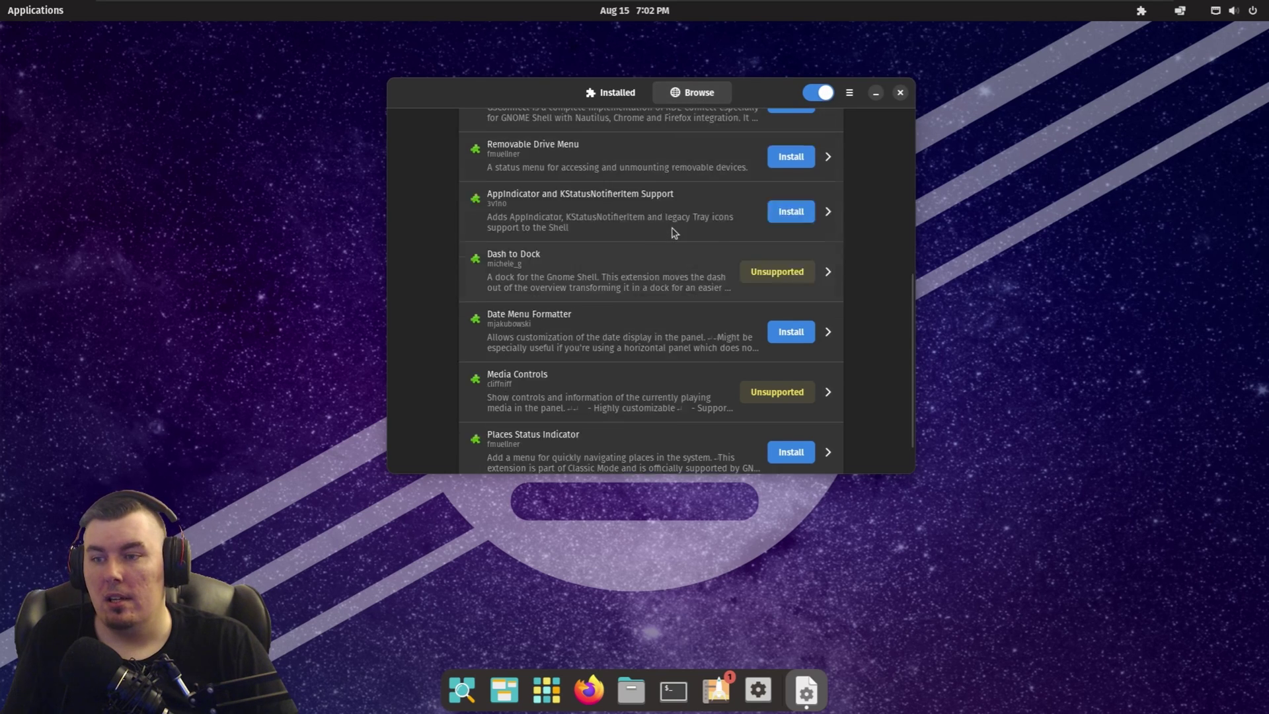
Search 'sound' and install Sound Input & Output Device Chooser.
{"action": "left_click", "coordinate": [568, 218]}
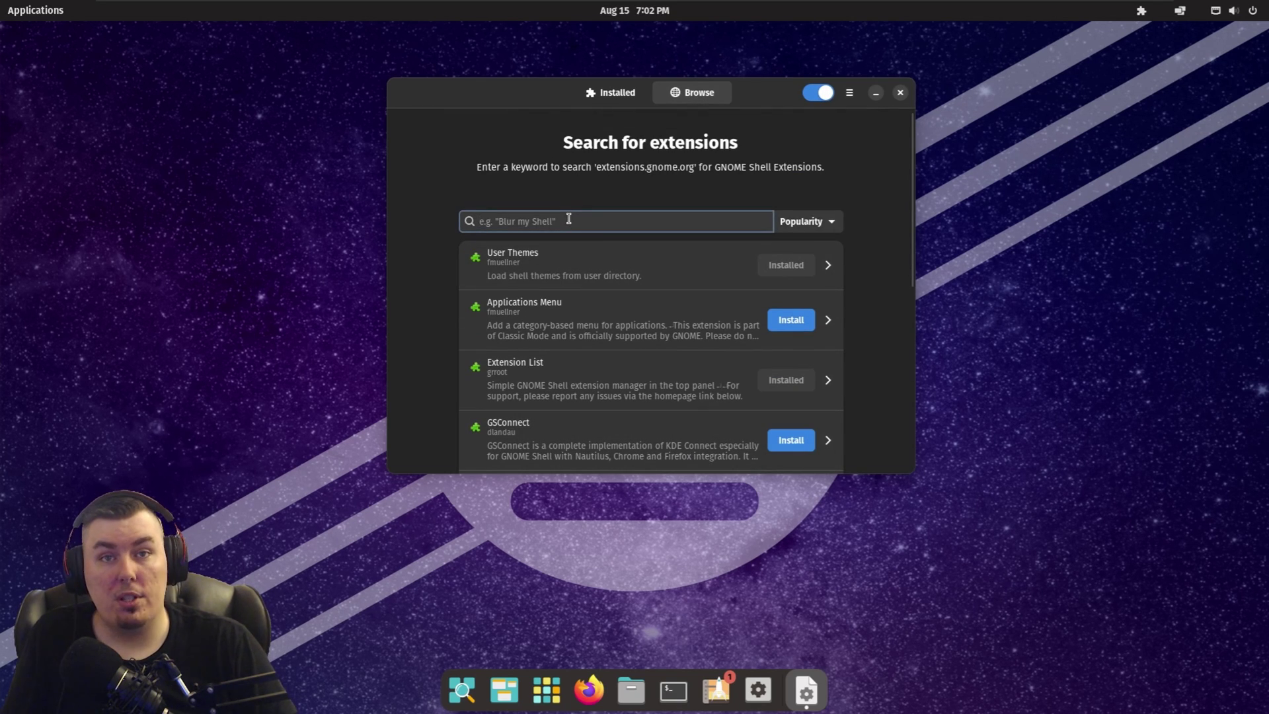
{"action": "type", "text": "sound"}
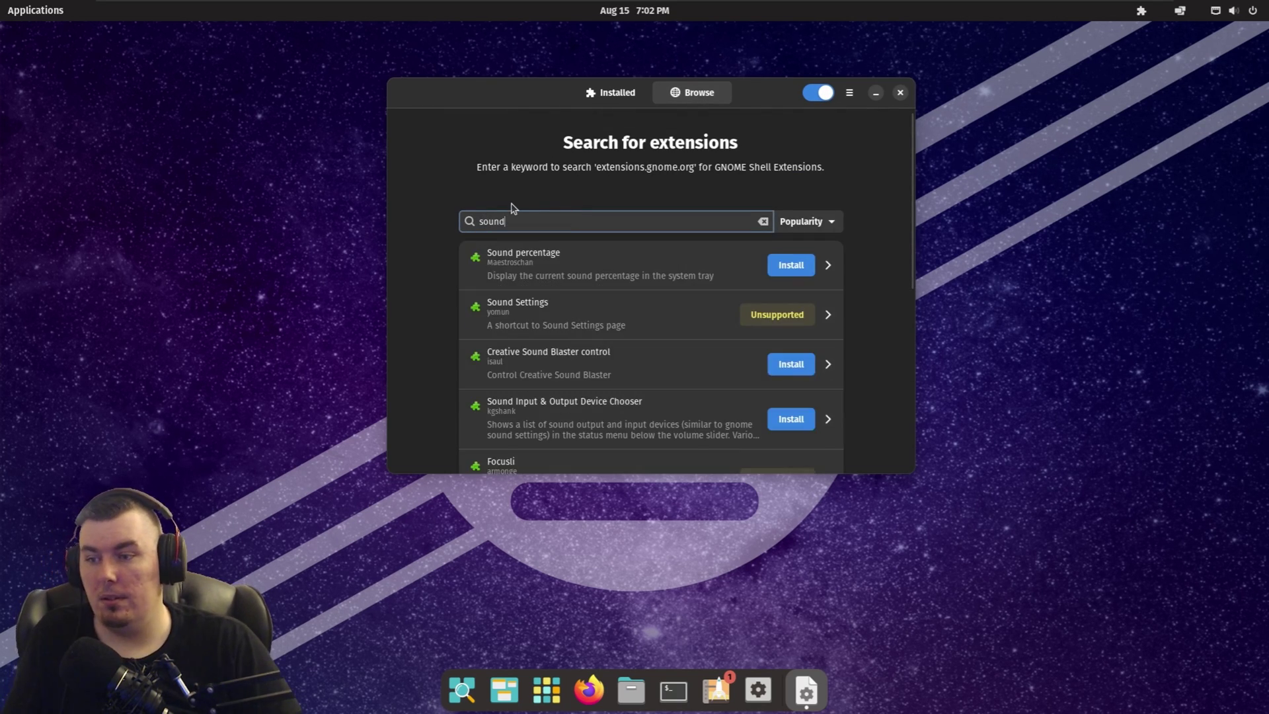
{"action": "left_click", "coordinate": [790, 422]}
{"action": "left_click", "coordinate": [778, 398]}
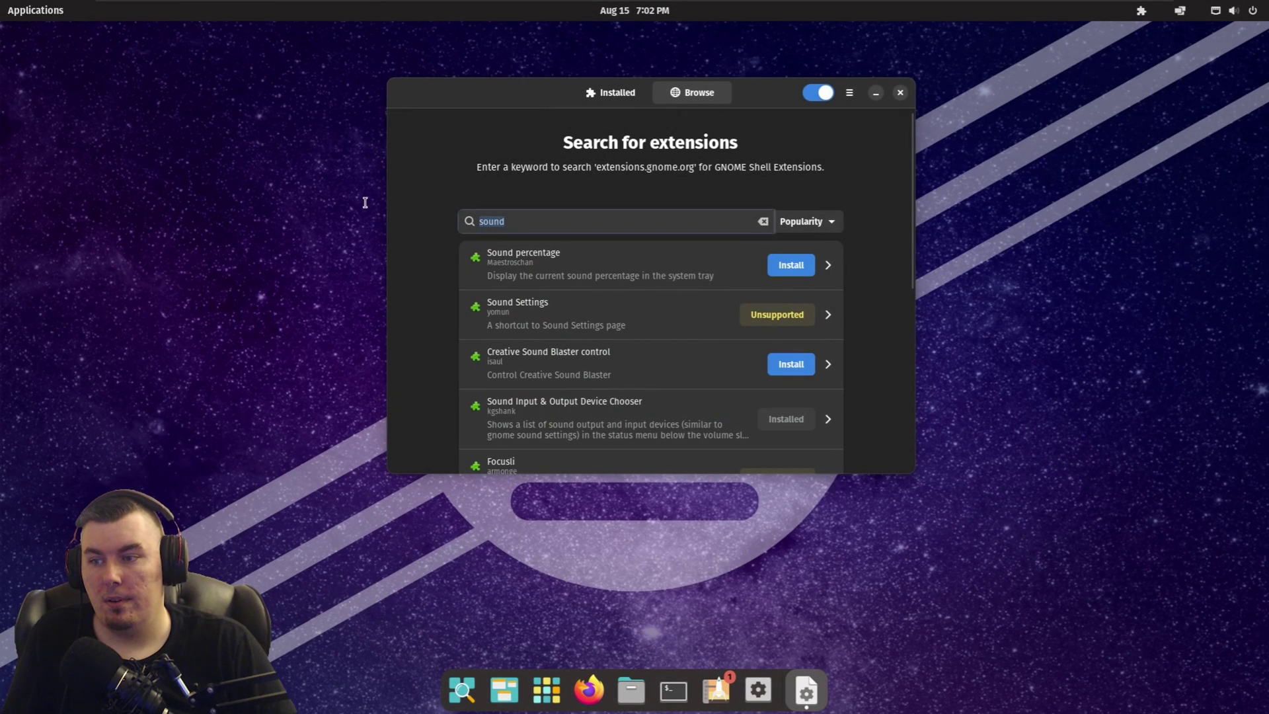
Search 'audio mixer', install Application Volume Mixer, and check the new sound controls.
{"action": "type", "text": "audio mix"}
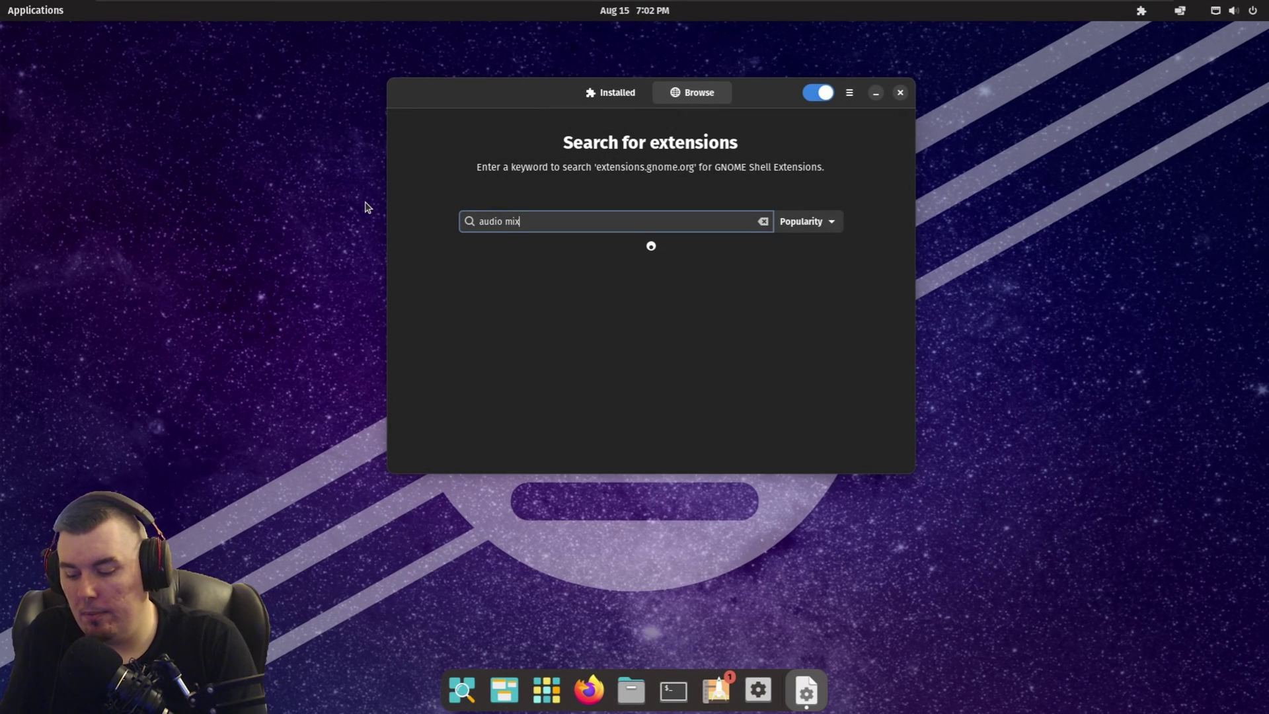
{"action": "type", "text": "er"}
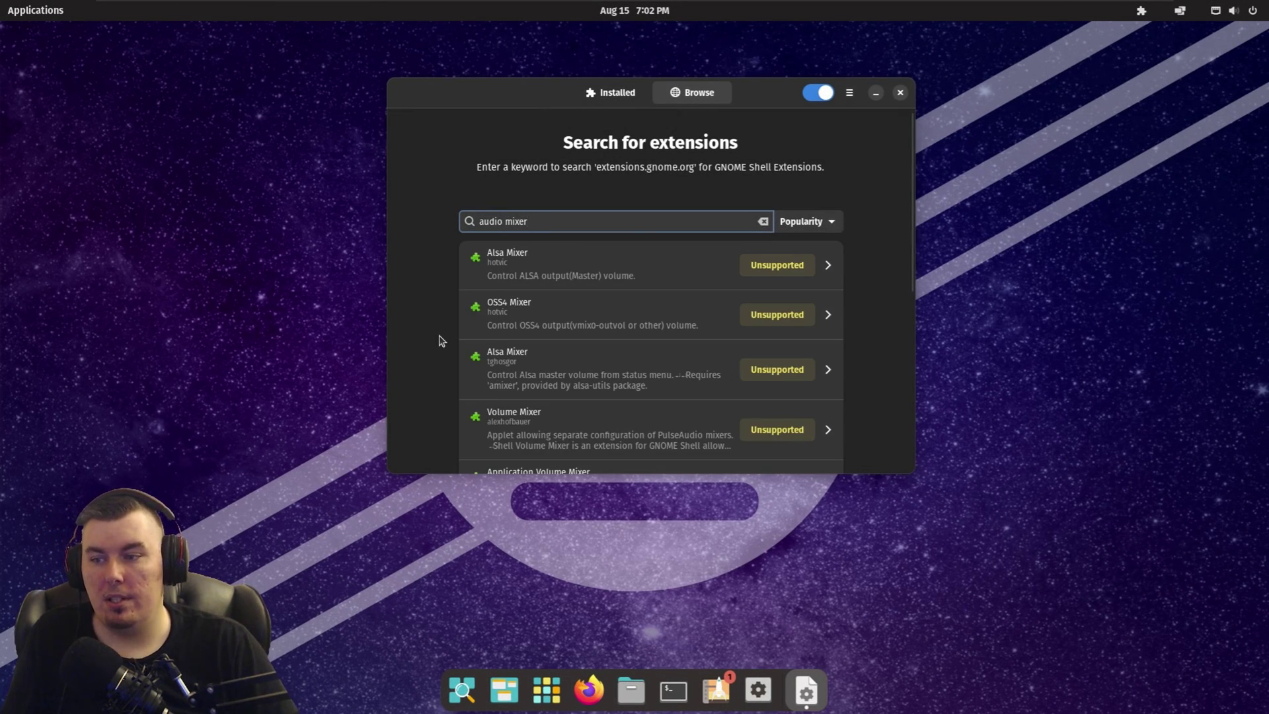
{"action": "scroll", "coordinate": [442, 347], "scroll_direction": "down", "scroll_amount": 5}
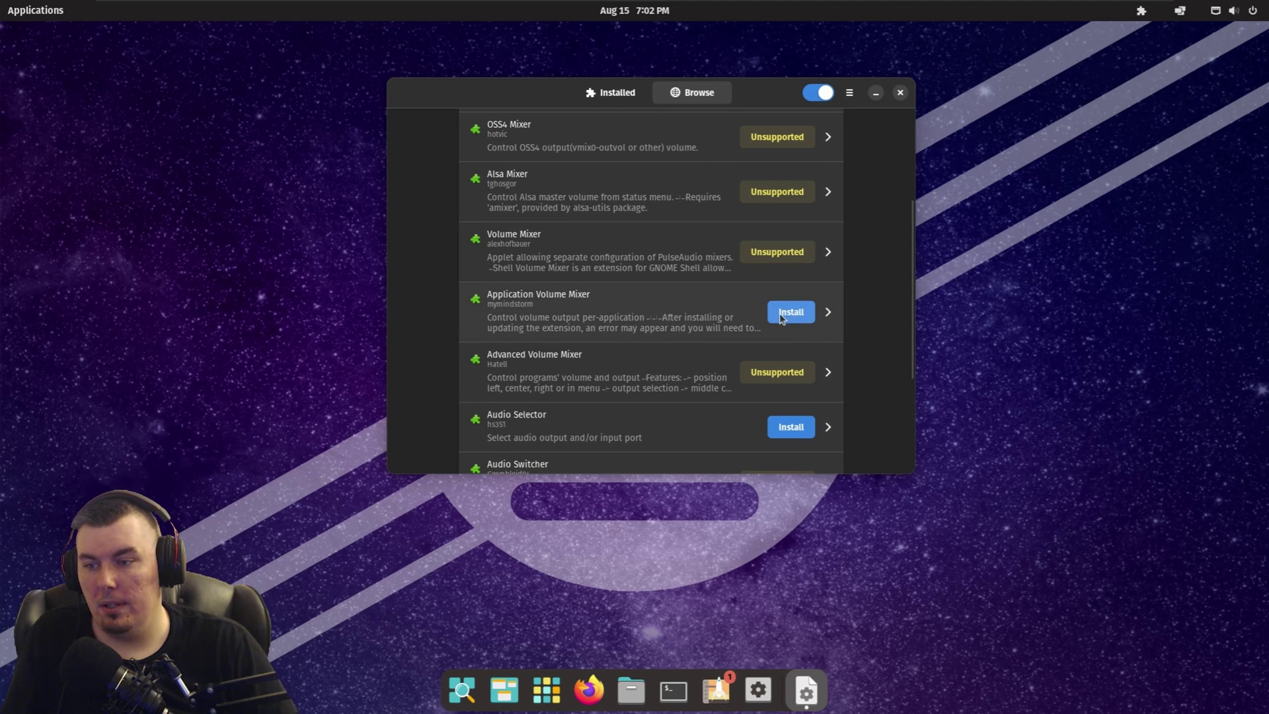
{"action": "scroll", "coordinate": [705, 360], "scroll_direction": "down", "scroll_amount": 5}
{"action": "scroll", "coordinate": [705, 360], "scroll_direction": "up", "scroll_amount": 5}
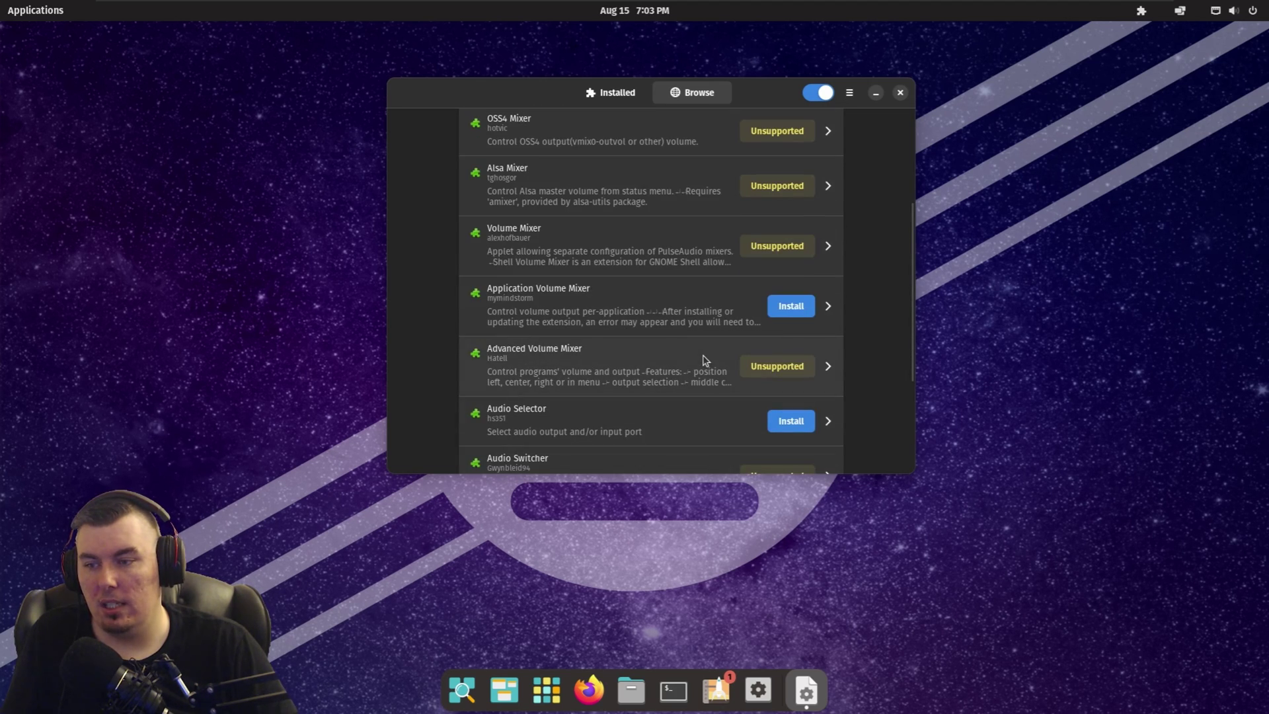
{"action": "left_click", "coordinate": [777, 305]}
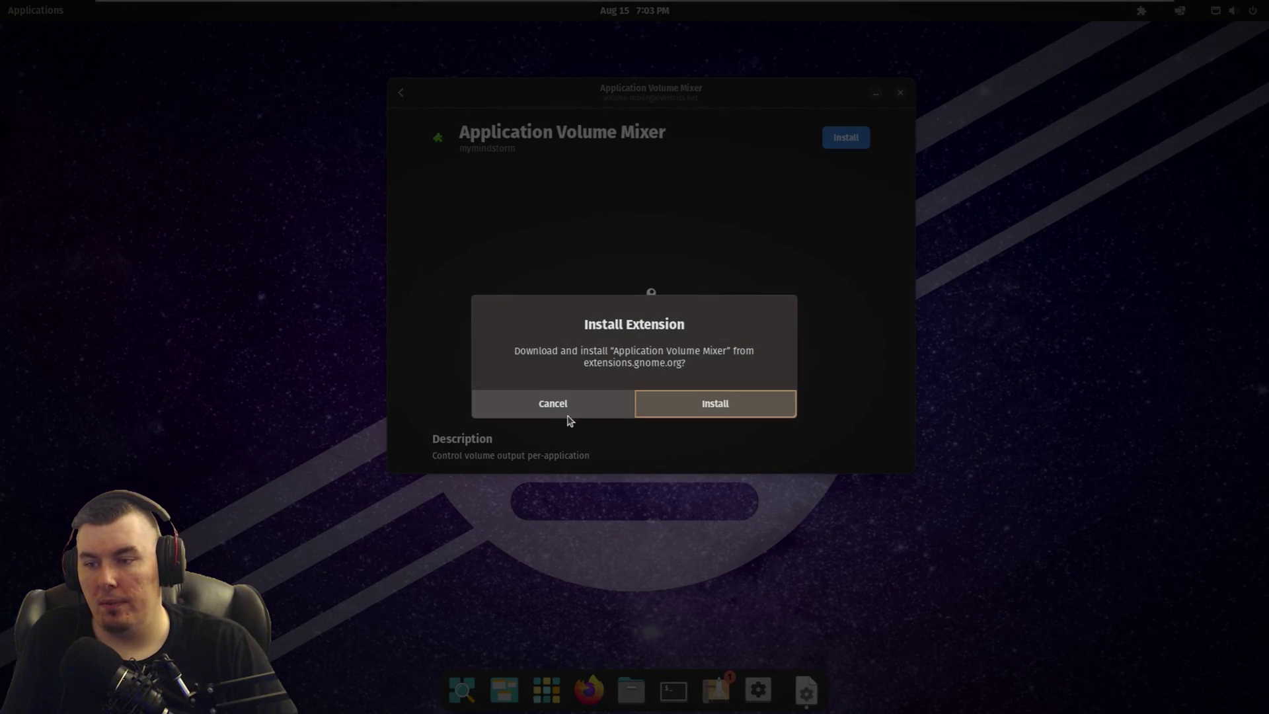
{"action": "left_click", "coordinate": [567, 415]}
{"action": "left_click", "coordinate": [847, 138]}
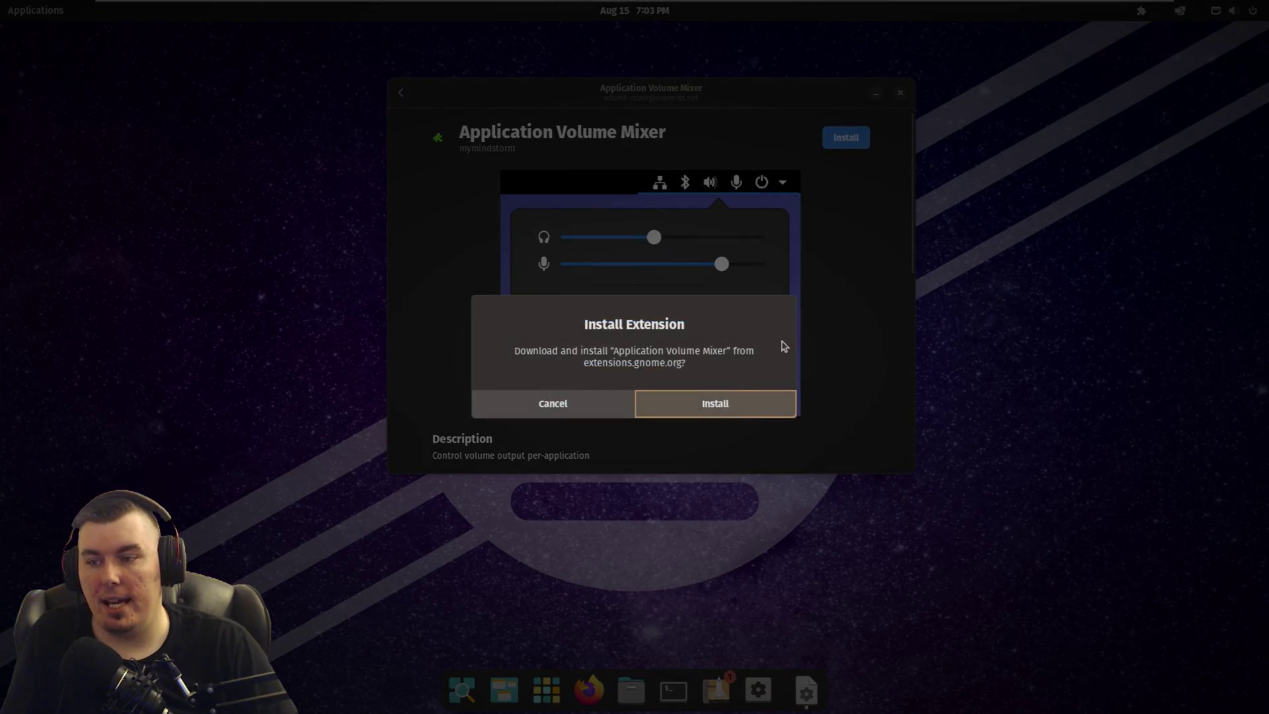
{"action": "left_click", "coordinate": [728, 405]}
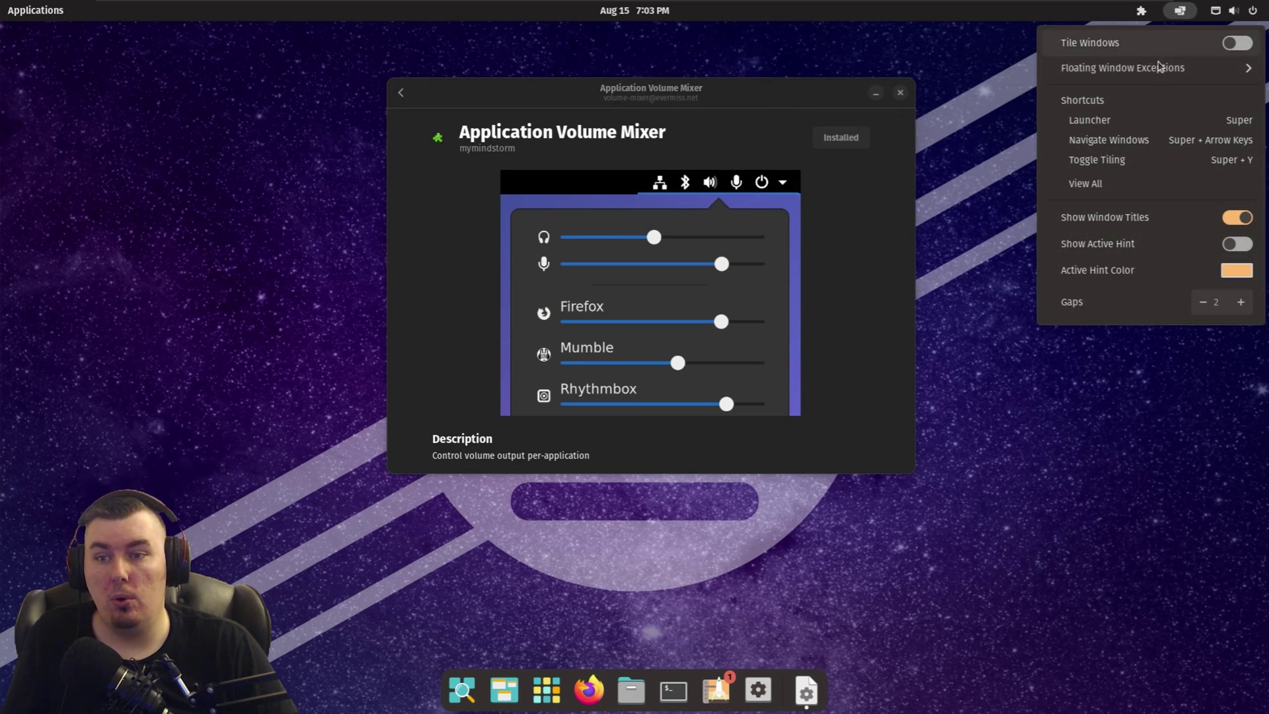
{"action": "mouse_move", "coordinate": [1141, 10]}
{"action": "left_click", "coordinate": [877, 81]}
{"action": "left_click", "coordinate": [1243, 12]}
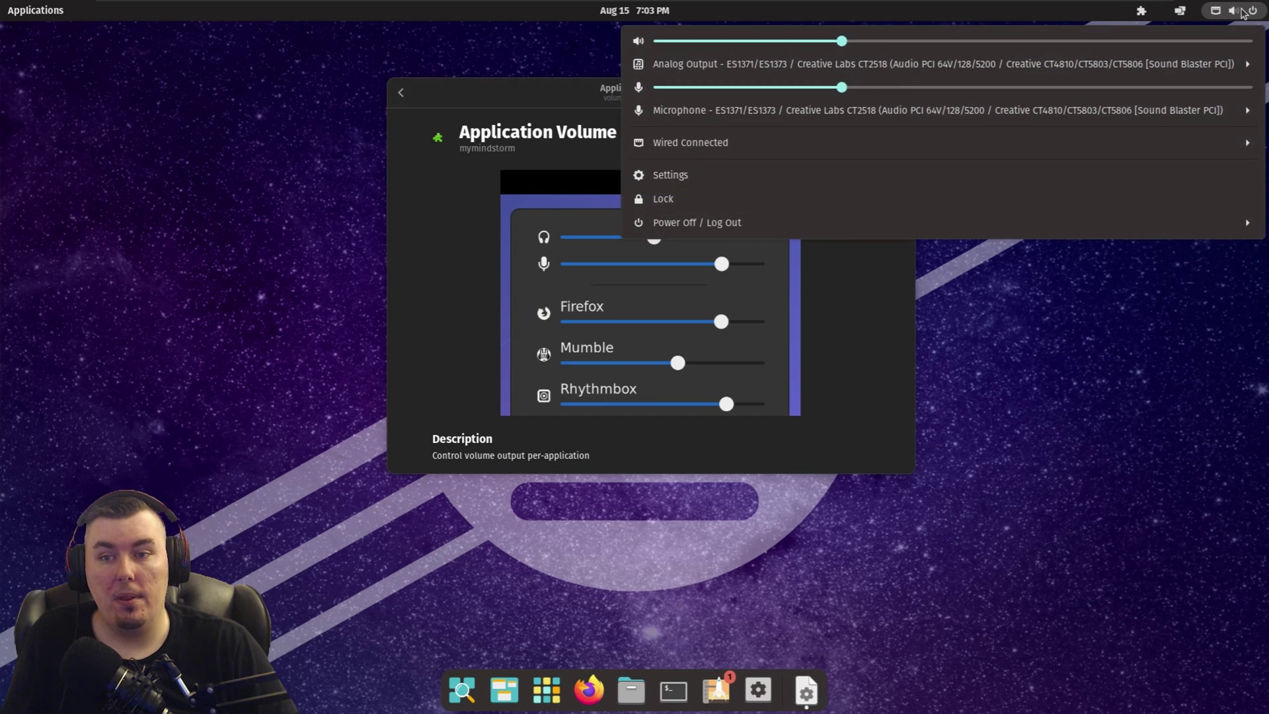
Close the system menu, search 'just per' and install Just Perfection.
{"action": "left_click", "coordinate": [1243, 12]}
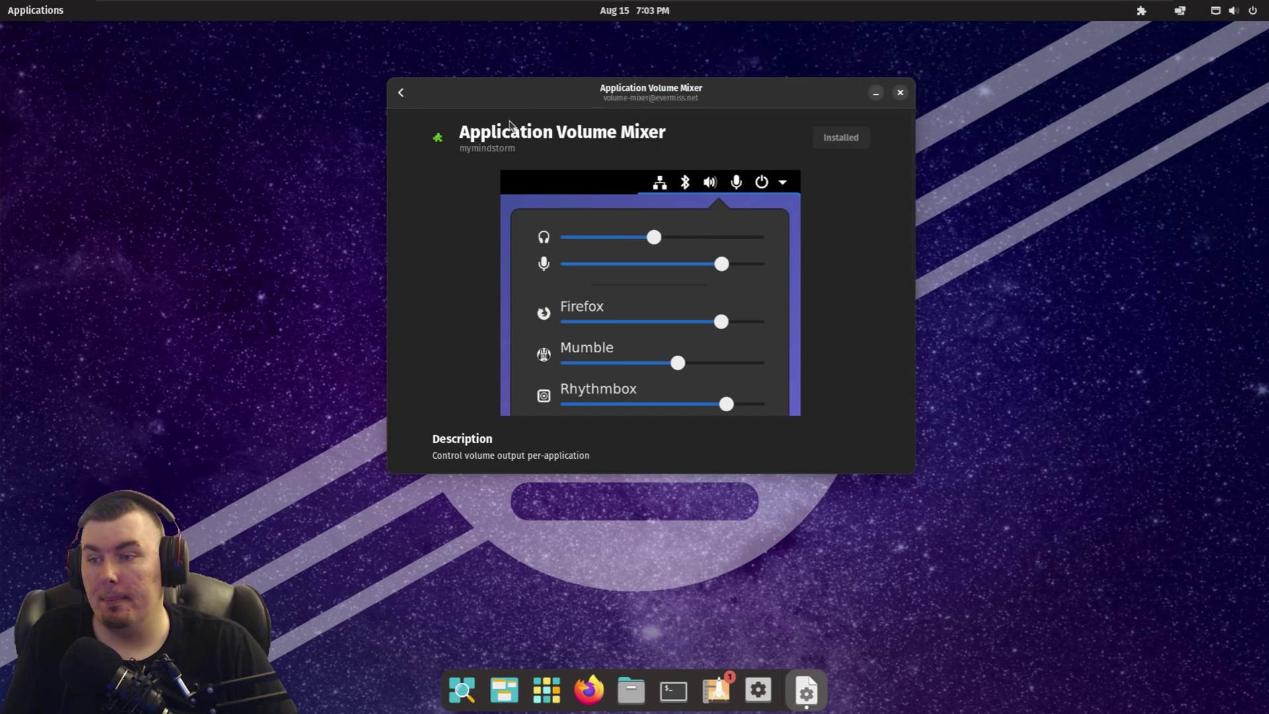
{"action": "left_click", "coordinate": [400, 92]}
{"action": "scroll", "coordinate": [618, 295], "scroll_direction": "up", "scroll_amount": 5}
{"action": "left_click_drag", "start_coordinate": [540, 219], "coordinate": [445, 207]}
{"action": "key", "text": "BackSpace"}
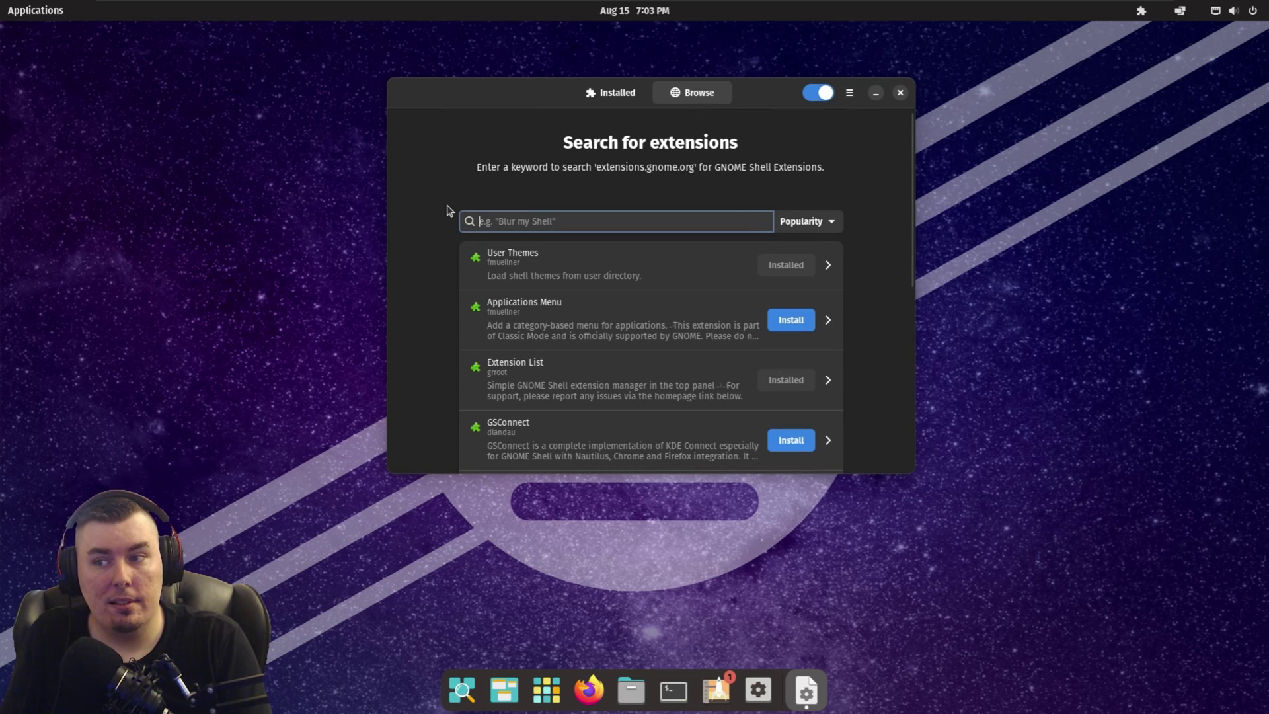
{"action": "type", "text": "just per"}
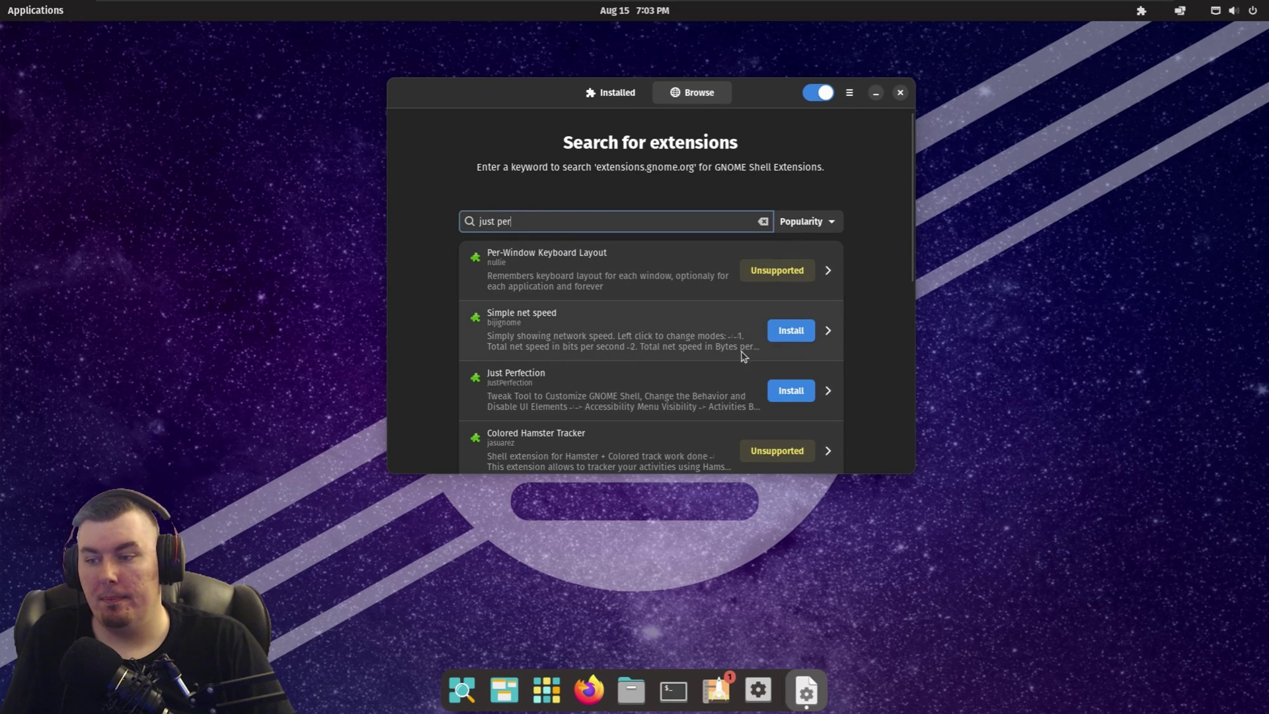
{"action": "left_click", "coordinate": [791, 390]}
{"action": "left_click", "coordinate": [776, 400]}
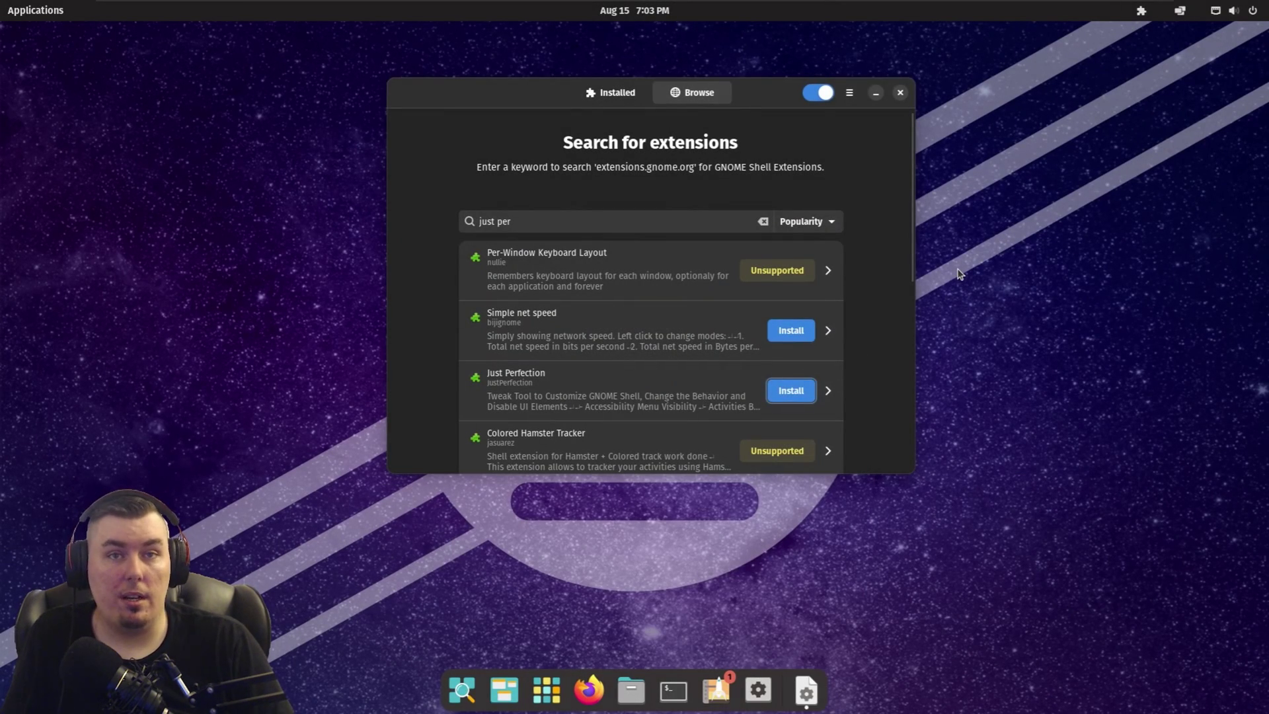
Search 'arcmenu' and install the ArcMenu extension.
{"action": "left_click", "coordinate": [410, 208]}
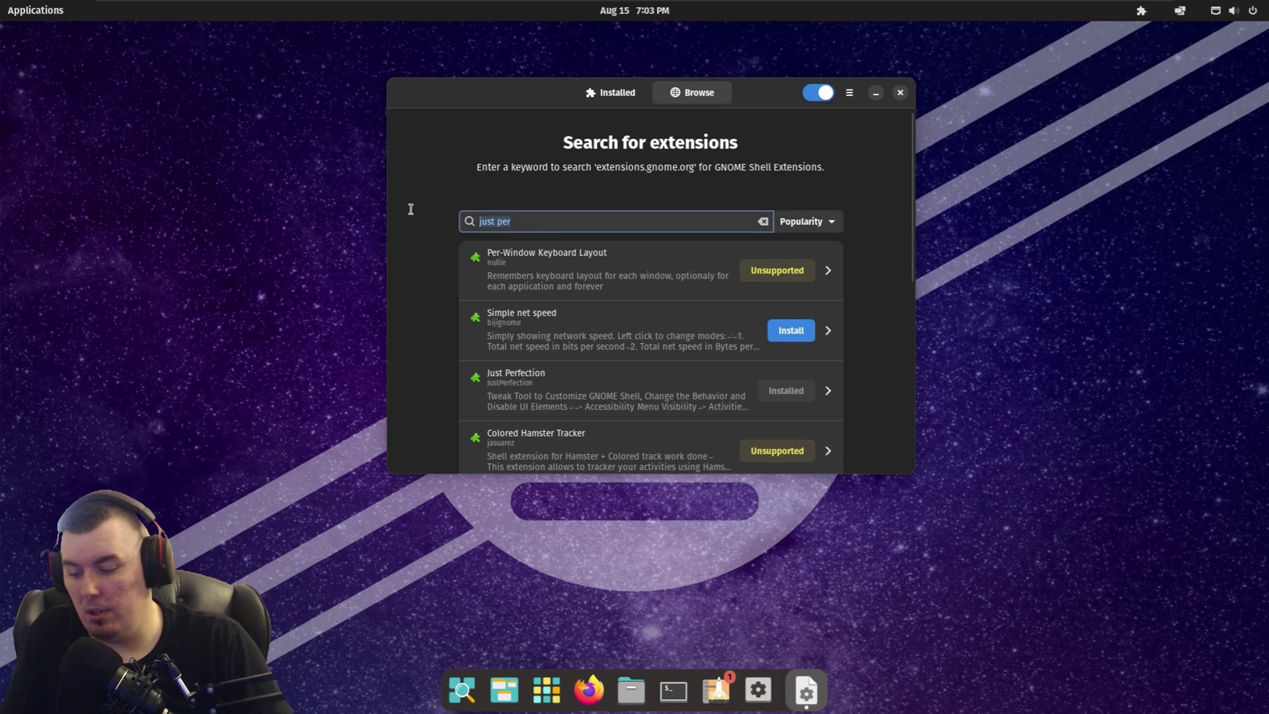
{"action": "type", "text": "arcmenu"}
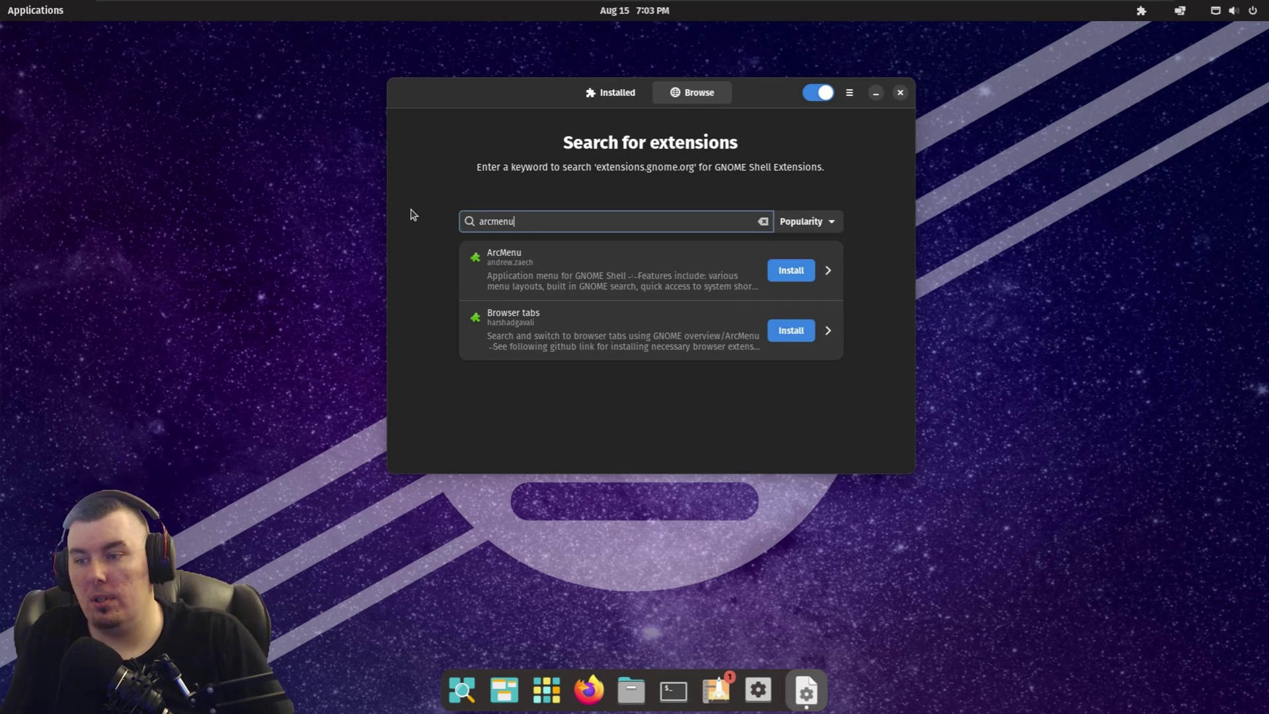
{"action": "left_click", "coordinate": [789, 281]}
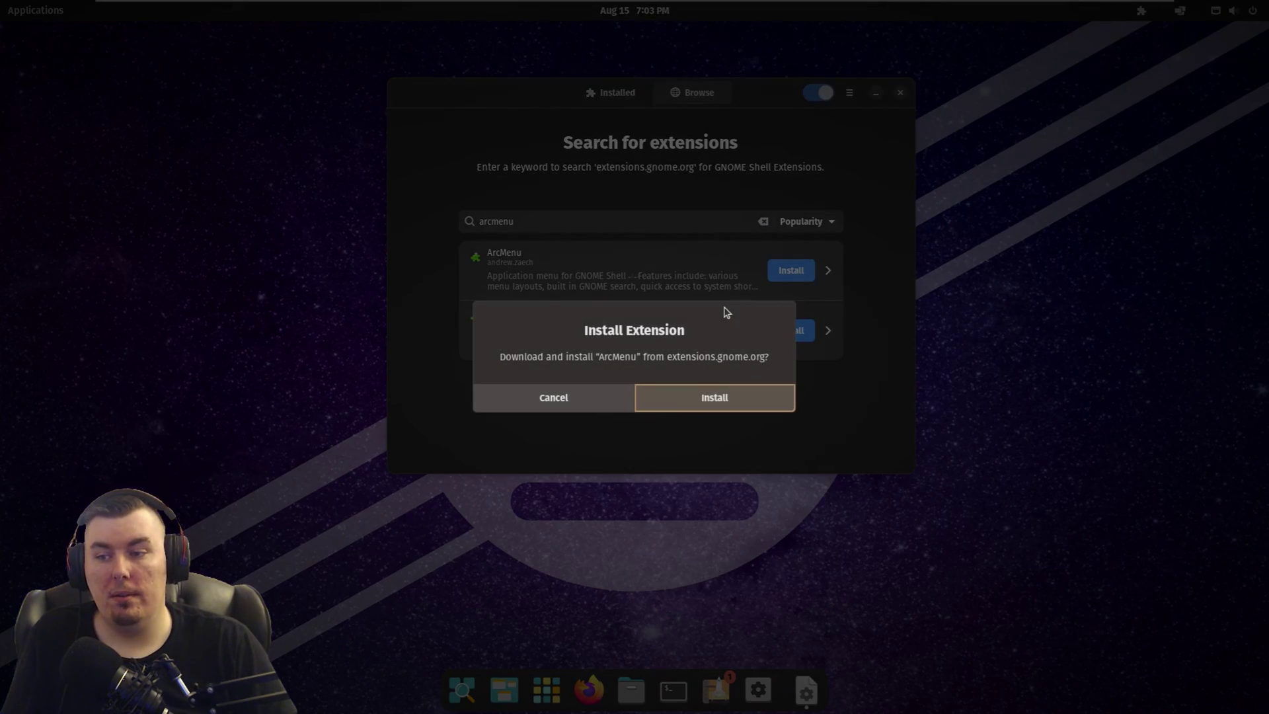
{"action": "left_click", "coordinate": [737, 393]}
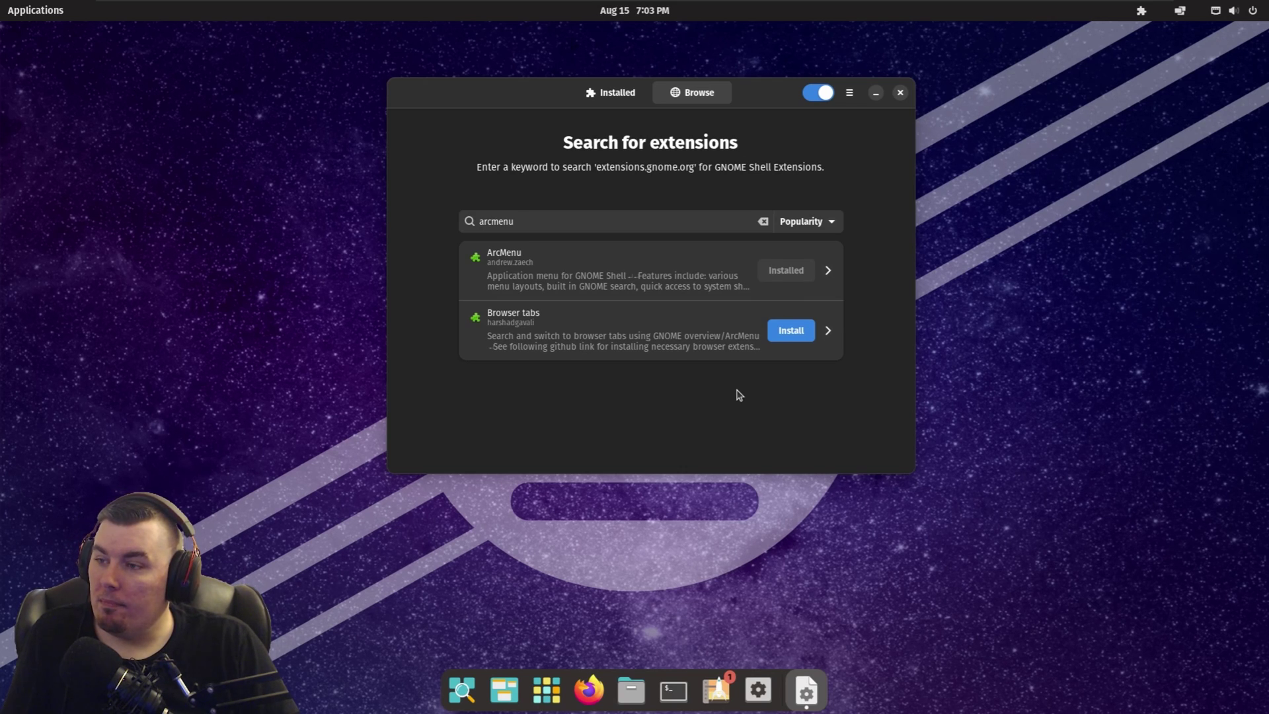
Read ArcMenu's details page description and reviews, then close the window.
{"action": "left_click", "coordinate": [554, 287]}
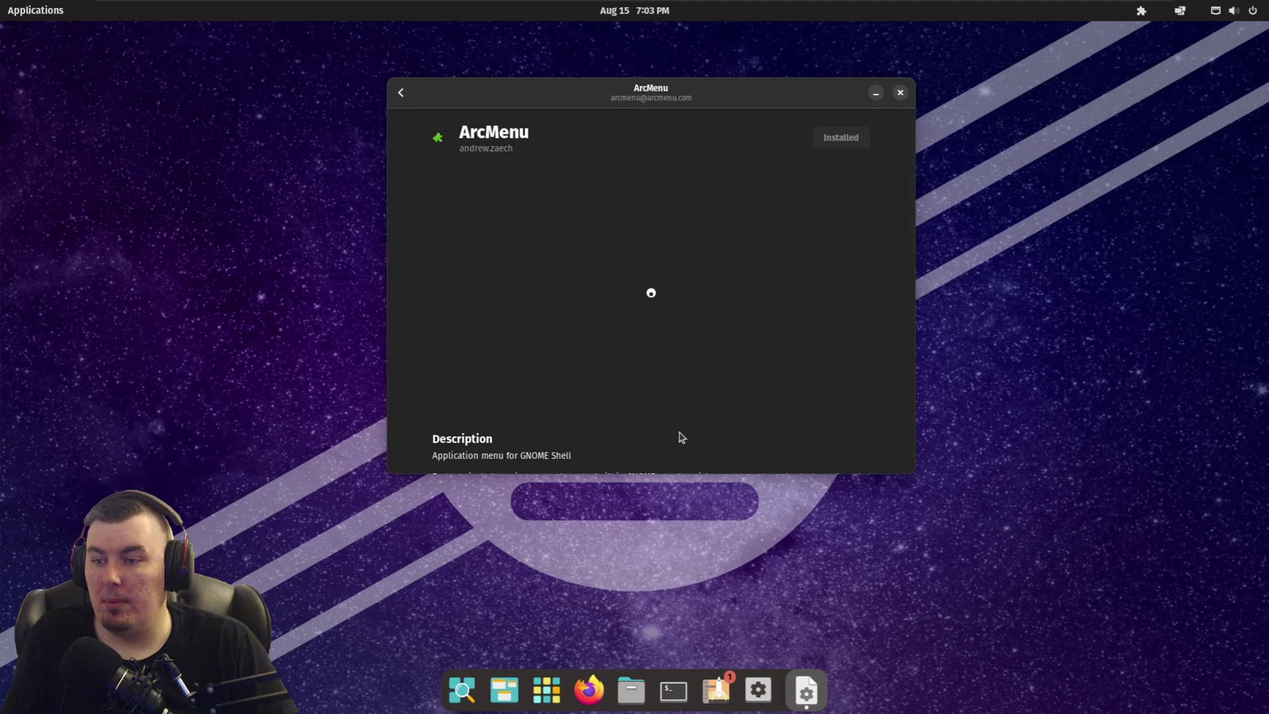
{"action": "scroll", "coordinate": [681, 438], "scroll_direction": "down", "scroll_amount": 5}
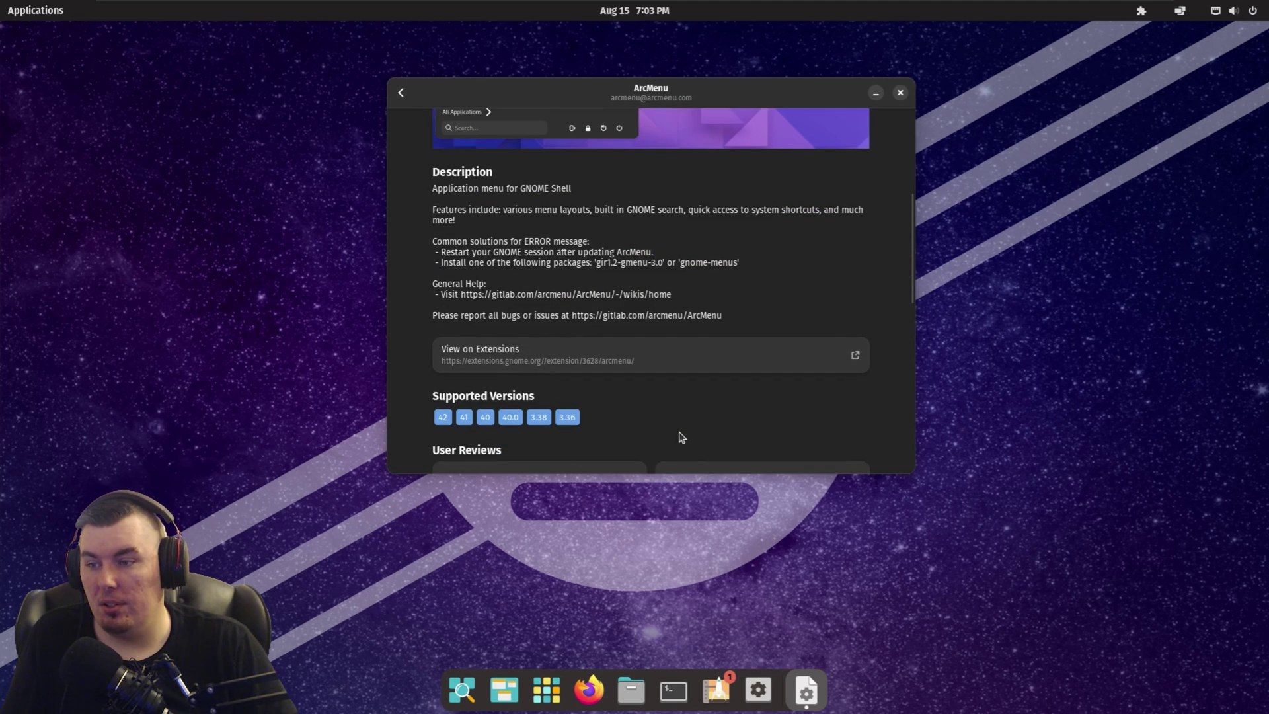
{"action": "scroll", "coordinate": [681, 437], "scroll_direction": "down", "scroll_amount": 5}
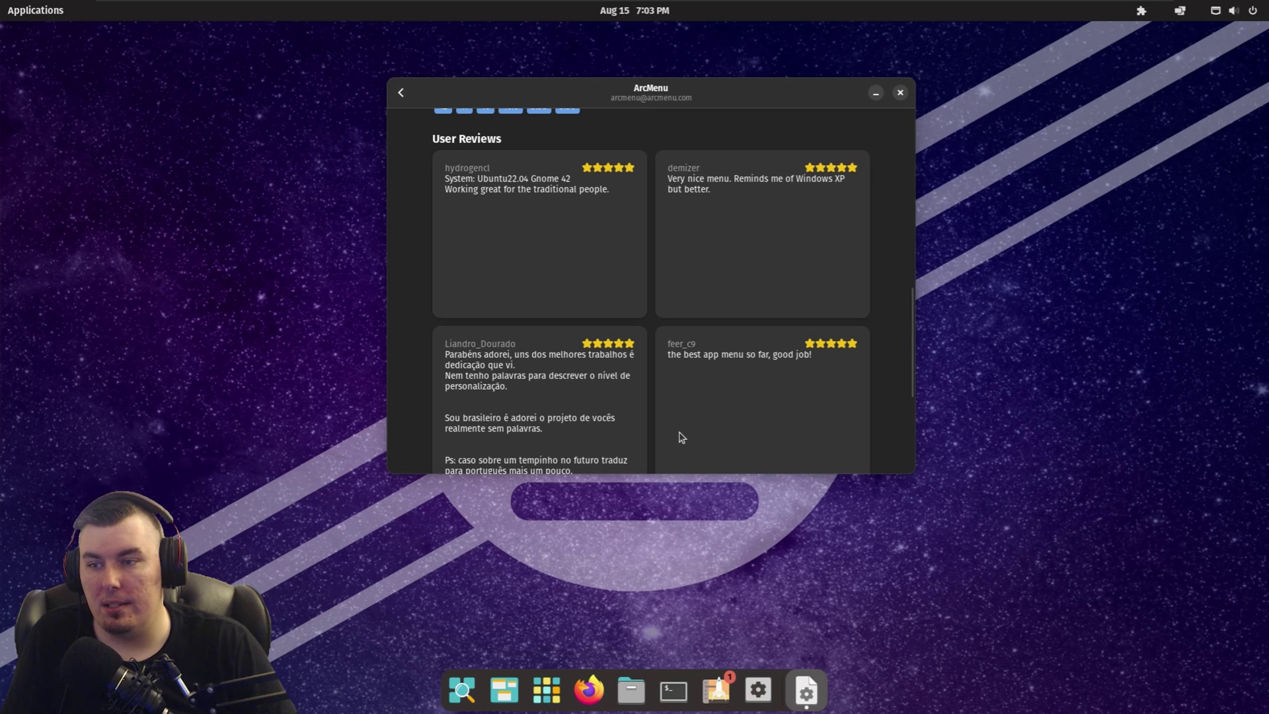
{"action": "scroll", "coordinate": [681, 438], "scroll_direction": "down", "scroll_amount": 3}
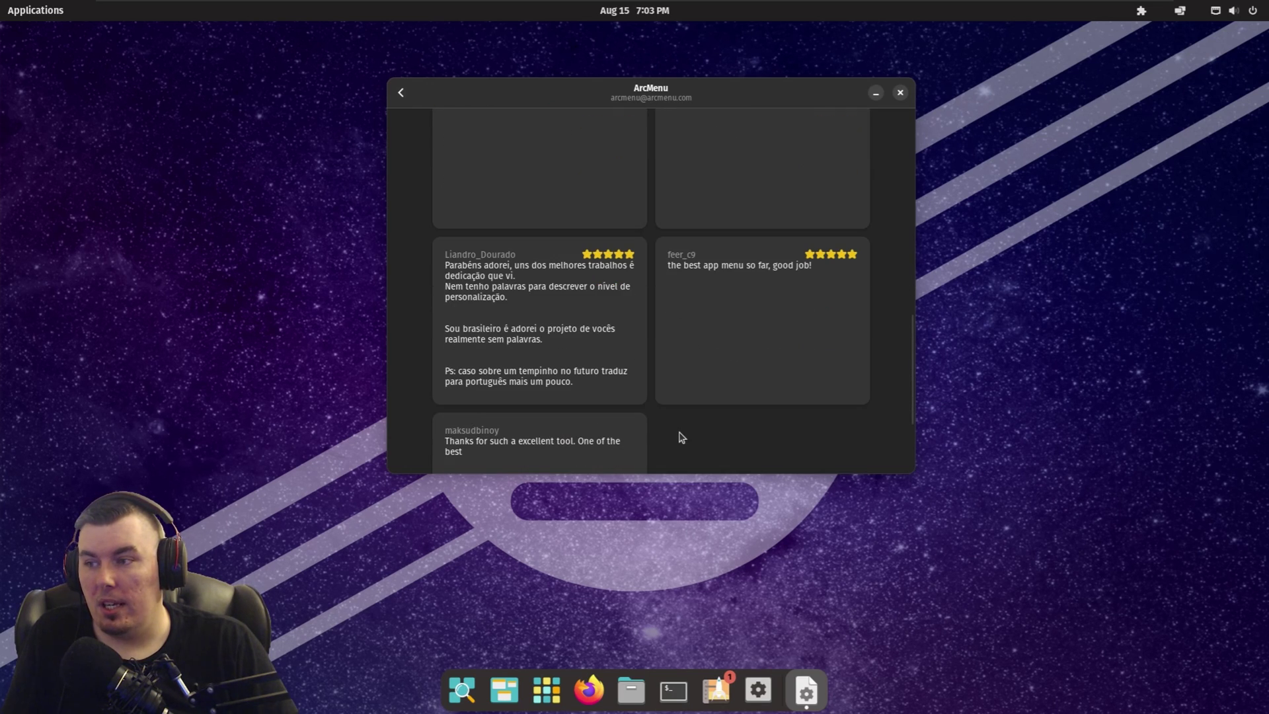
{"action": "scroll", "coordinate": [682, 437], "scroll_direction": "down", "scroll_amount": 4}
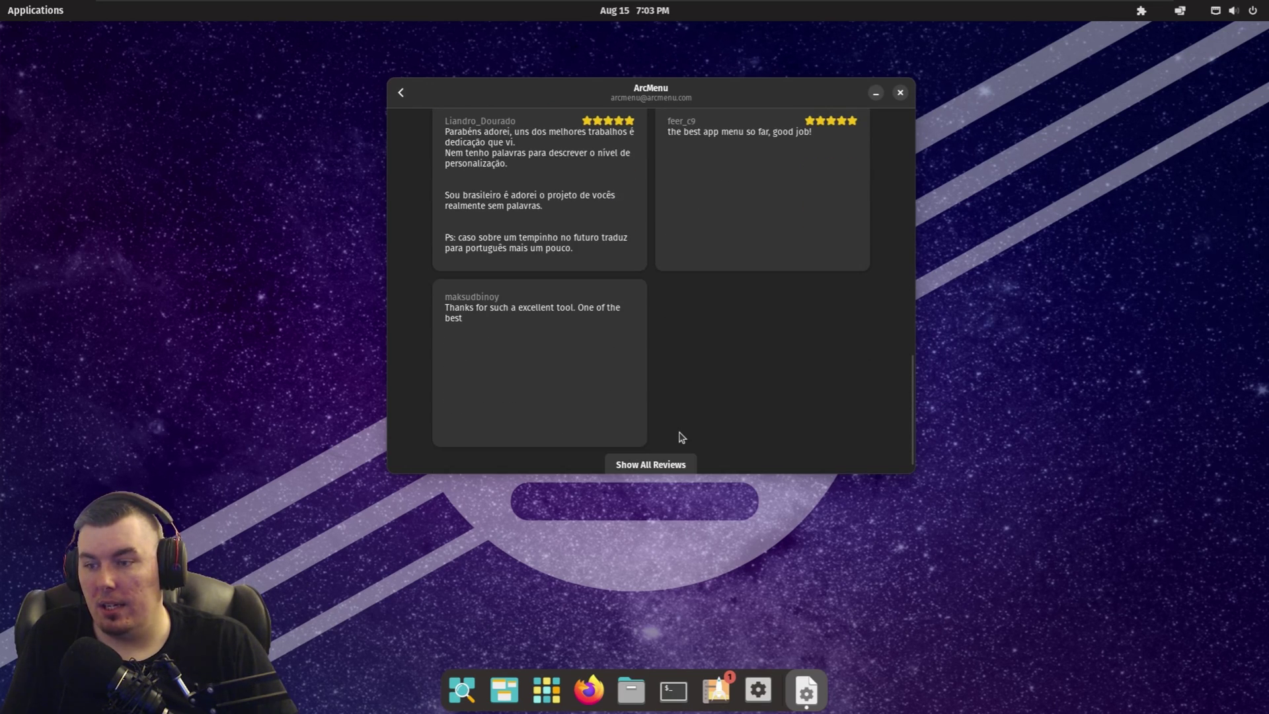
{"action": "left_click", "coordinate": [900, 93]}
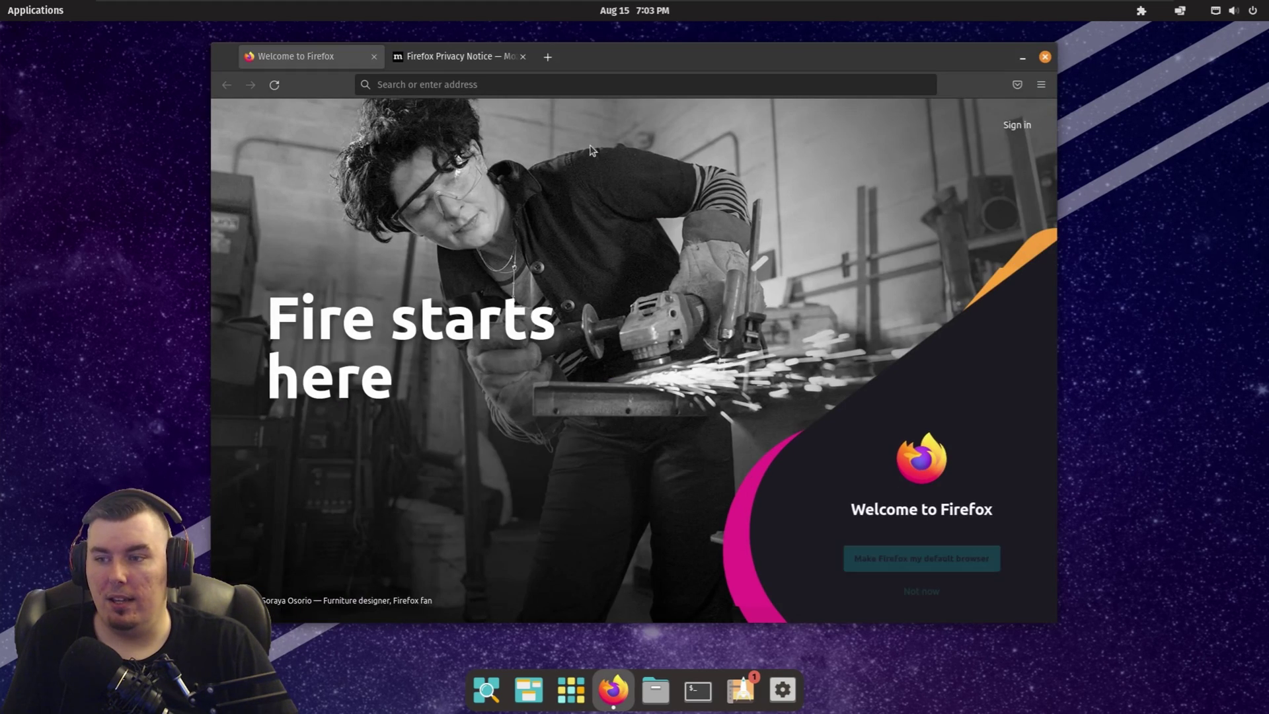
Search the web for 'arcmenu gitlab' from the Firefox address bar.
{"action": "left_click", "coordinate": [554, 82]}
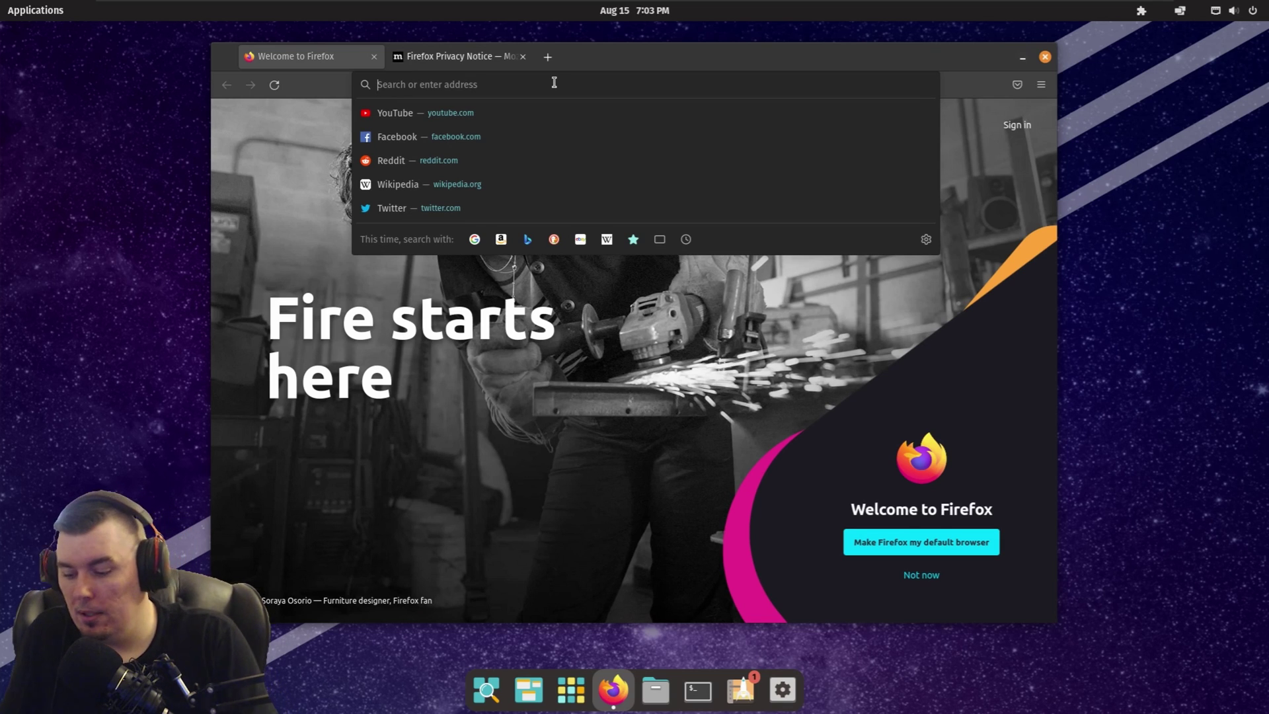
{"action": "type", "text": "arcmenu gitlab"}
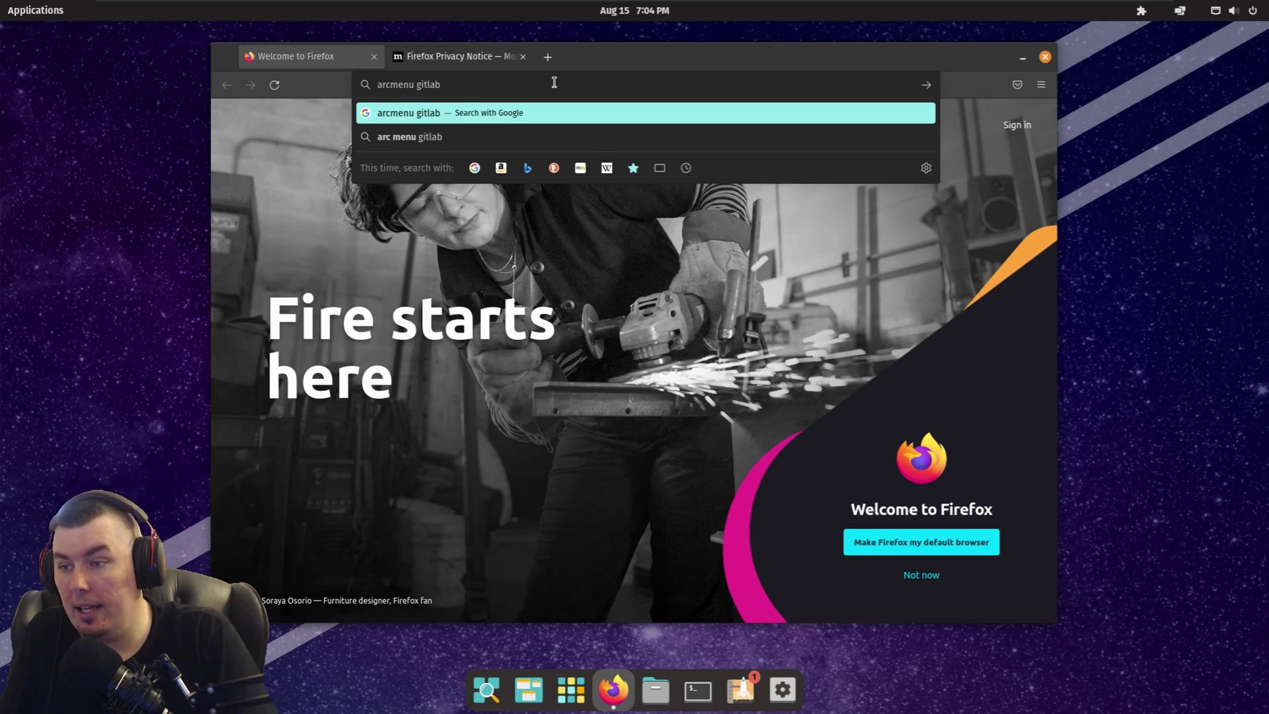
{"action": "key", "text": "Return"}
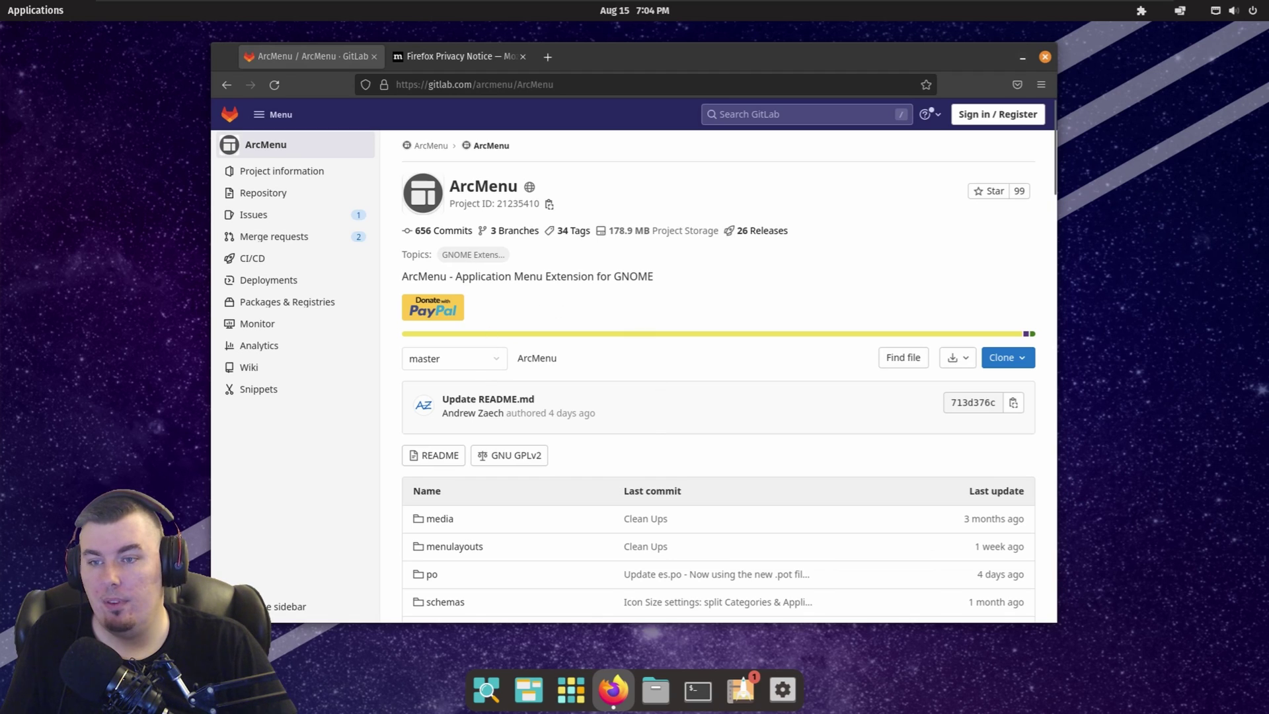
Follow the README's 'these dependencies' link and copy the gir1.2-gmenu-3.0 package name.
{"action": "scroll", "coordinate": [873, 498], "scroll_direction": "down", "scroll_amount": 4}
{"action": "scroll", "coordinate": [871, 491], "scroll_direction": "up", "scroll_amount": 2}
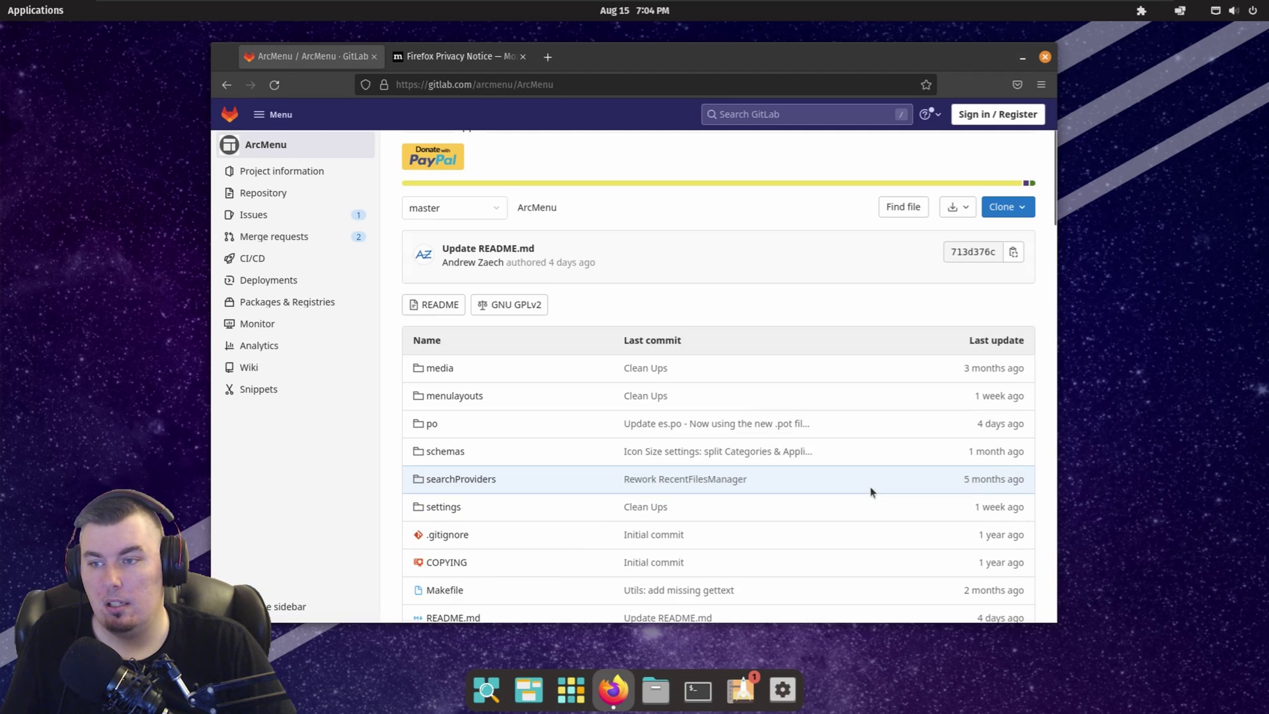
{"action": "scroll", "coordinate": [388, 454], "scroll_direction": "down", "scroll_amount": 6}
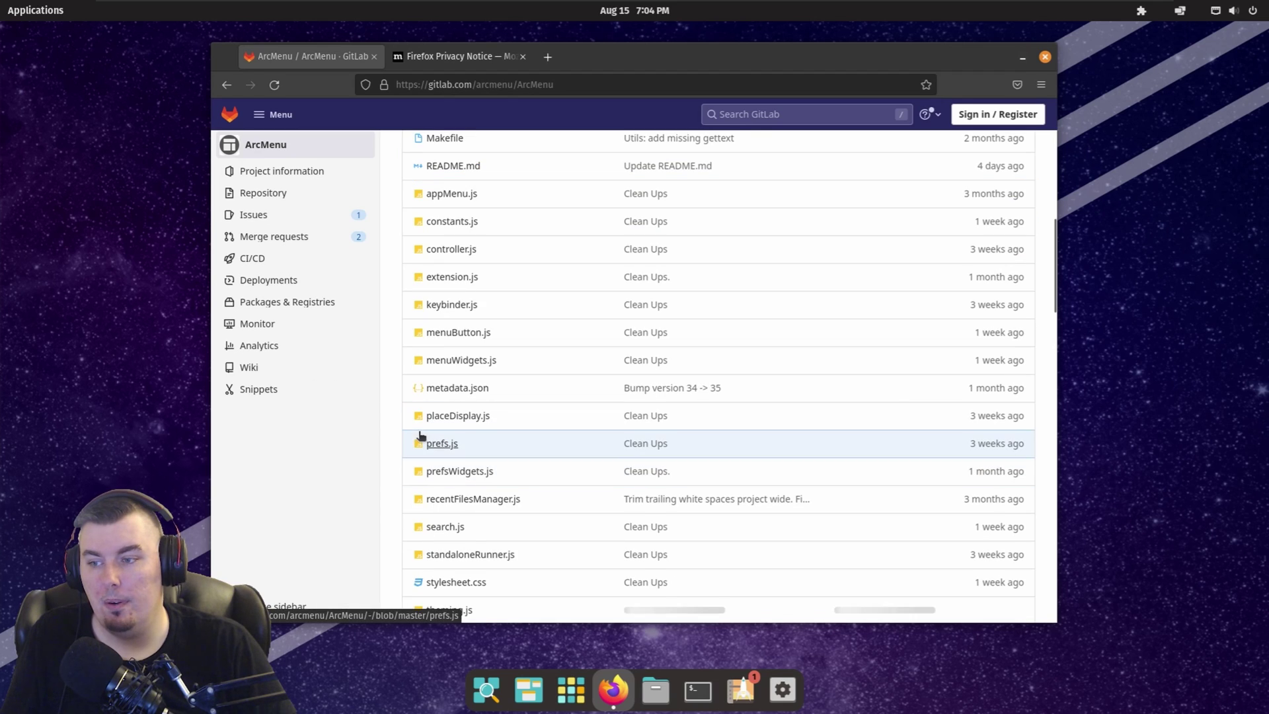
{"action": "scroll", "coordinate": [388, 457], "scroll_direction": "down", "scroll_amount": 5}
{"action": "scroll", "coordinate": [532, 430], "scroll_direction": "down", "scroll_amount": 4}
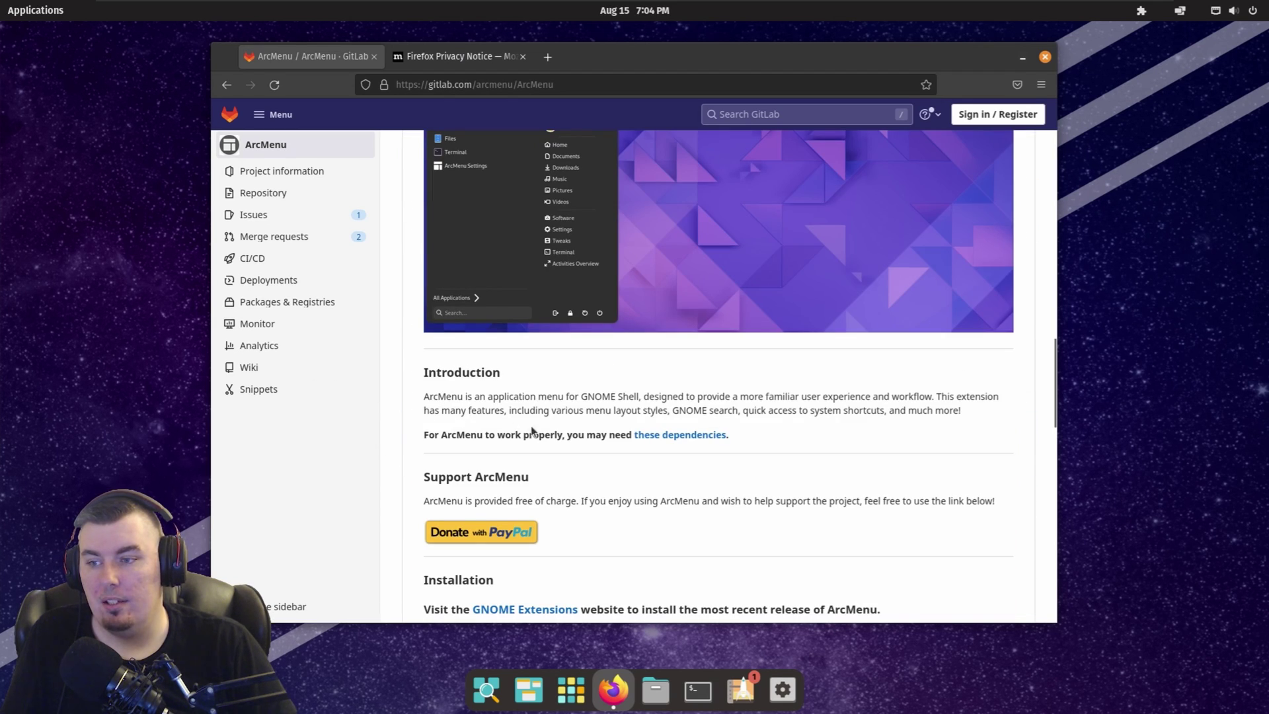
{"action": "scroll", "coordinate": [727, 401], "scroll_direction": "up", "scroll_amount": 1}
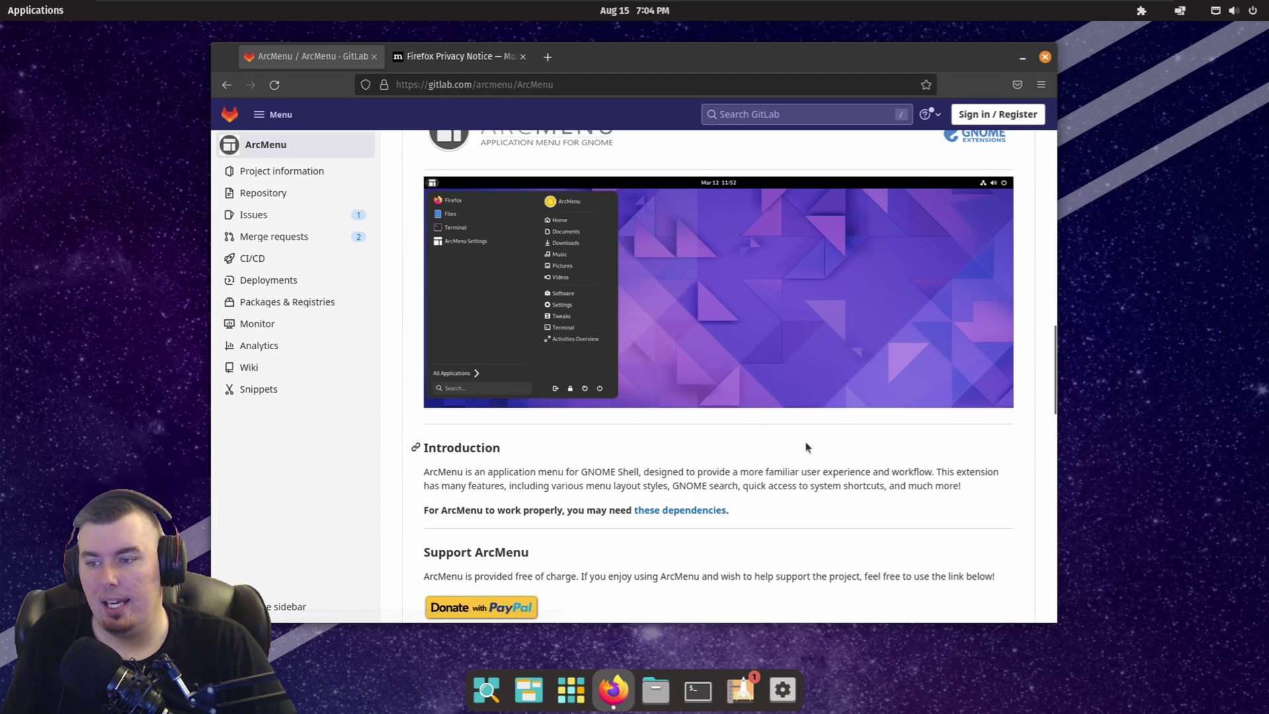
{"action": "scroll", "coordinate": [807, 446], "scroll_direction": "down", "scroll_amount": 3}
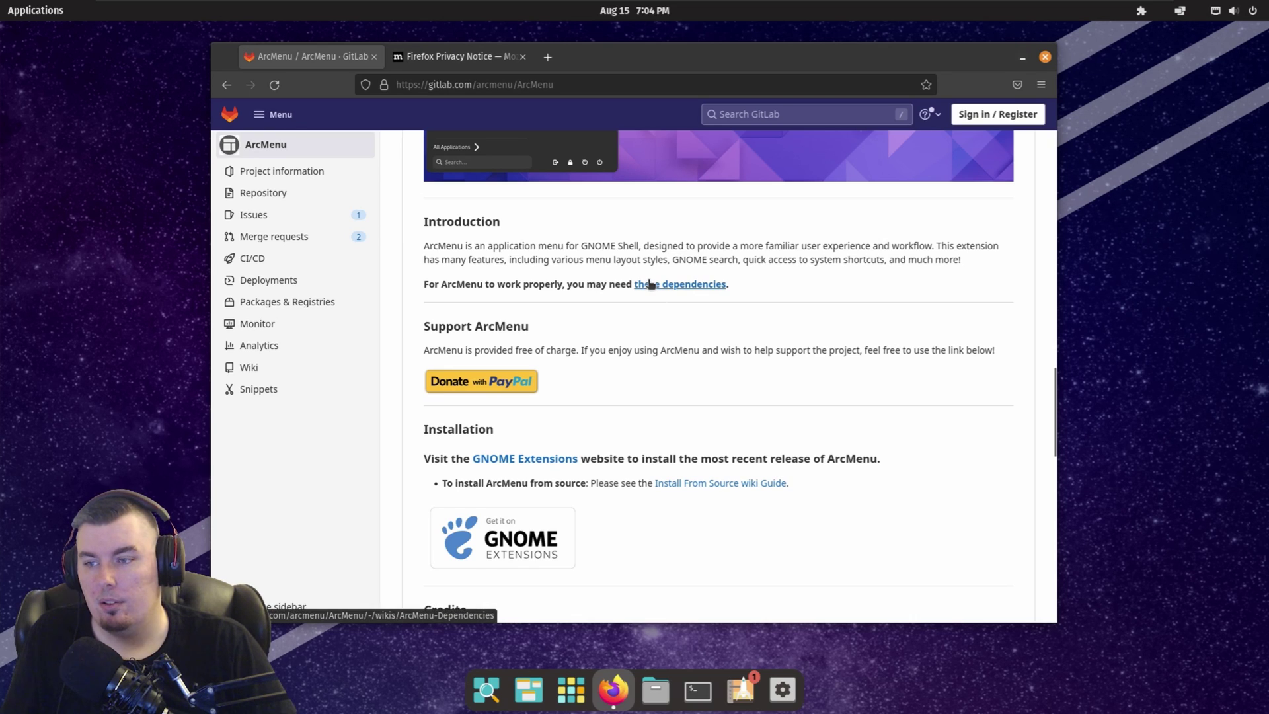
{"action": "left_click", "coordinate": [650, 284]}
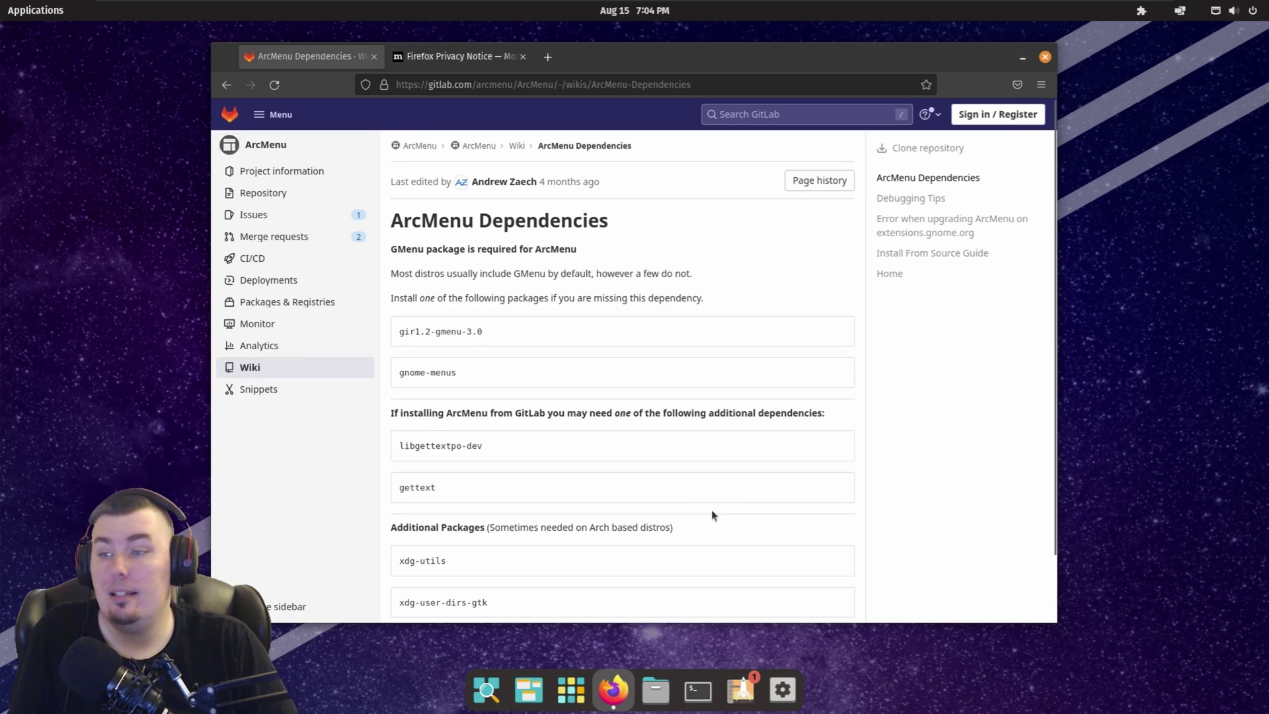
{"action": "mouse_move", "coordinate": [492, 341]}
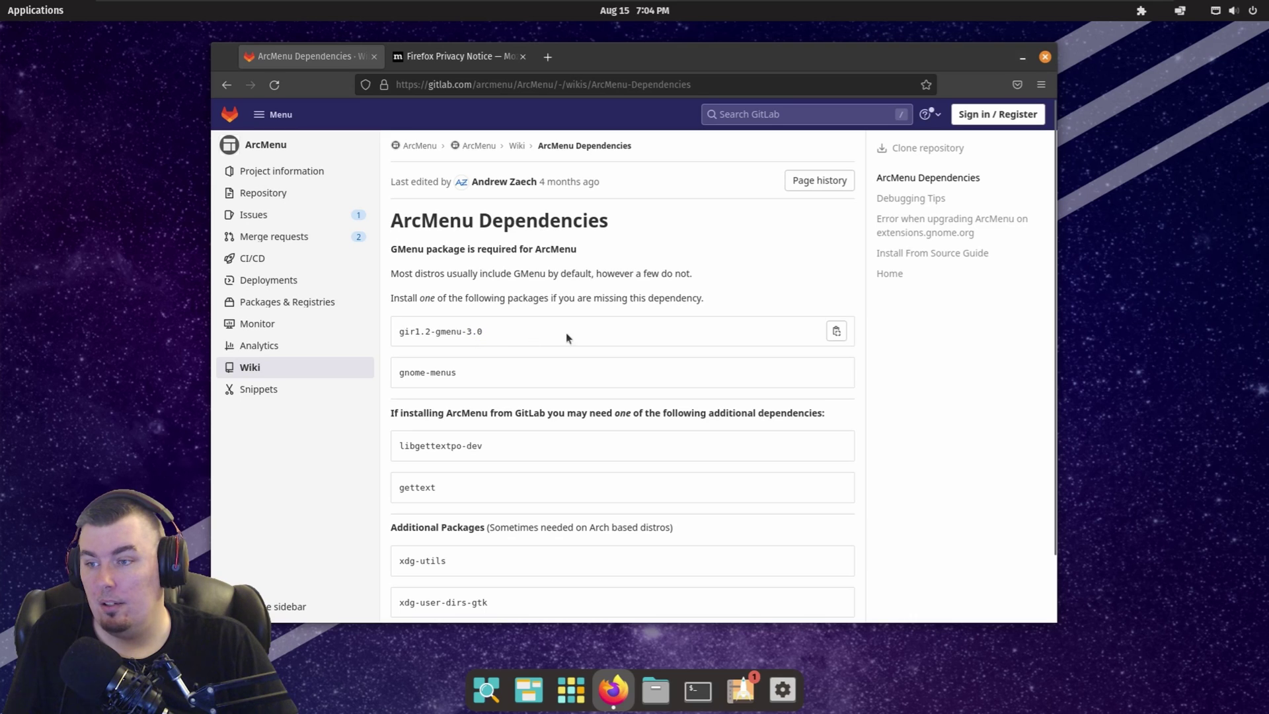
{"action": "left_click", "coordinate": [836, 330]}
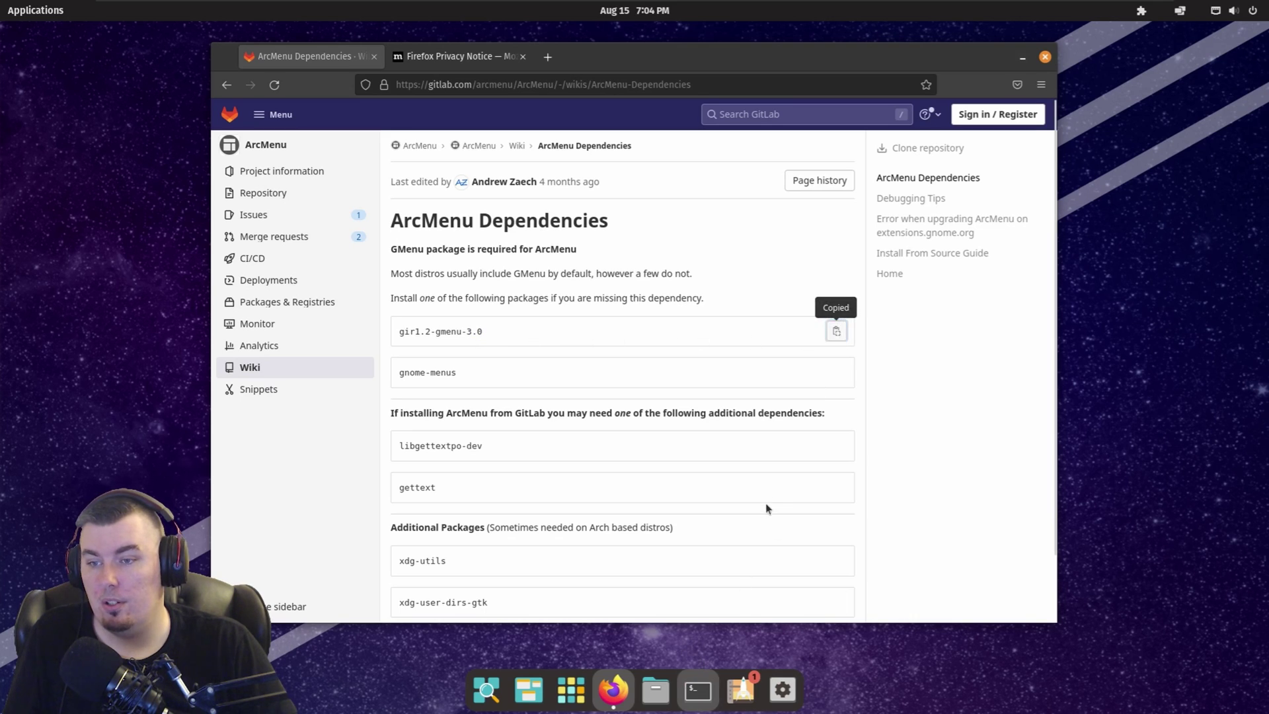
In a new terminal, run 'sudo apt install' with the pasted gir1.2-gmenu-3.0 package.
{"action": "key", "text": "super+t"}
{"action": "type", "text": "sud"}
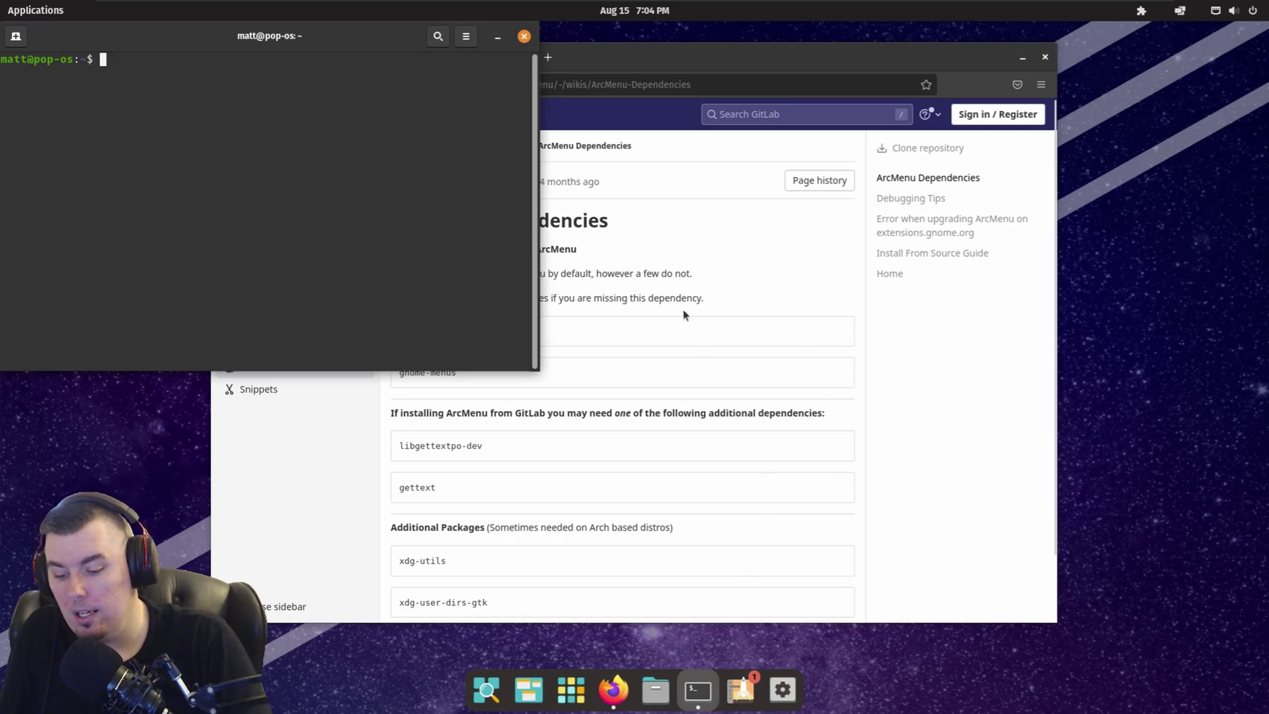
{"action": "type", "text": "o "}
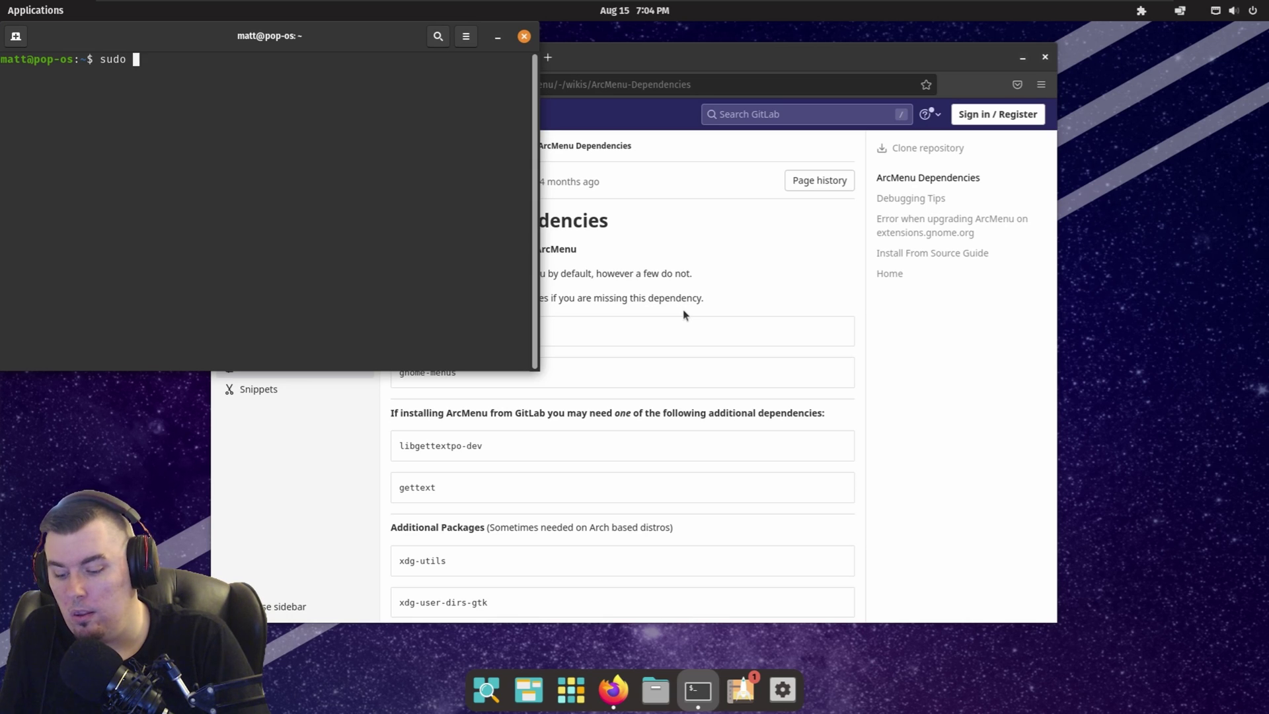
{"action": "type", "text": "apty"}
{"action": "key", "text": "BackSpace"}
{"action": "key", "text": "BackSpace"}
{"action": "type", "text": "install"}
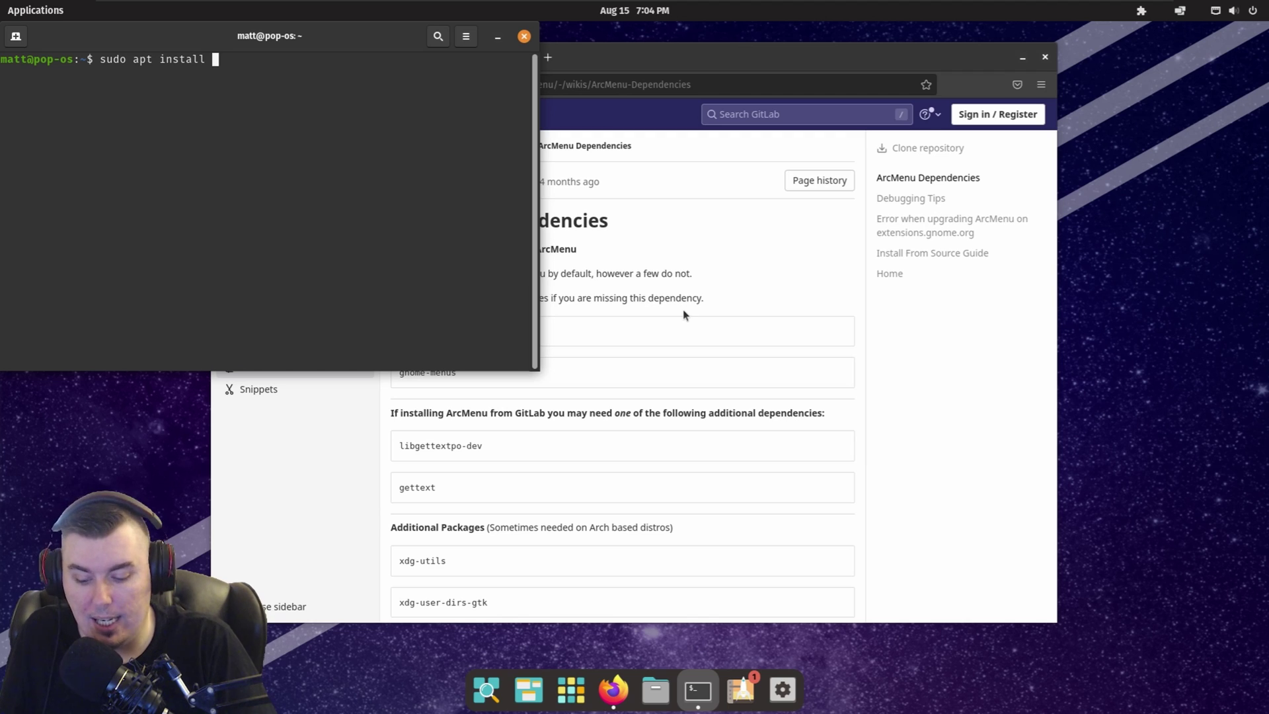
{"action": "key", "text": "ctrl+shift+v"}
{"action": "key", "text": "Return"}
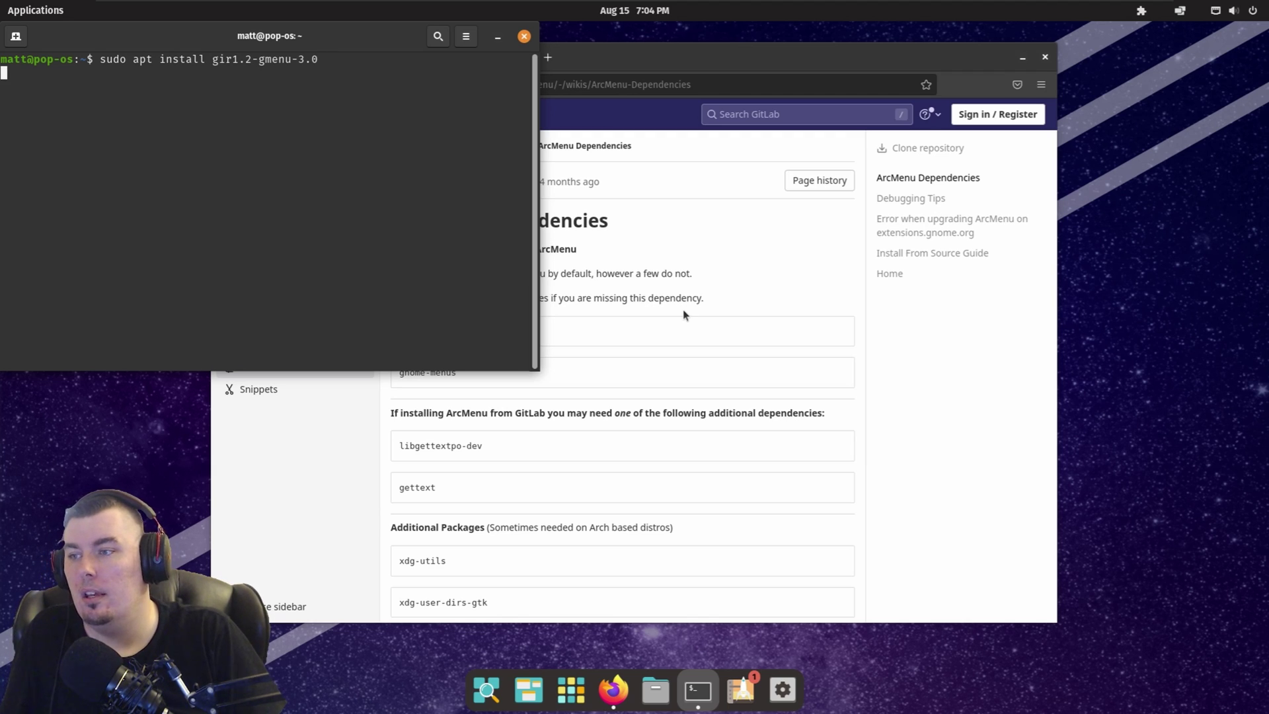
Copy the gnome-menus package name, install it, enter the password and confirm with y.
{"action": "left_click", "coordinate": [713, 368]}
{"action": "left_click_drag", "start_coordinate": [457, 373], "coordinate": [407, 371]}
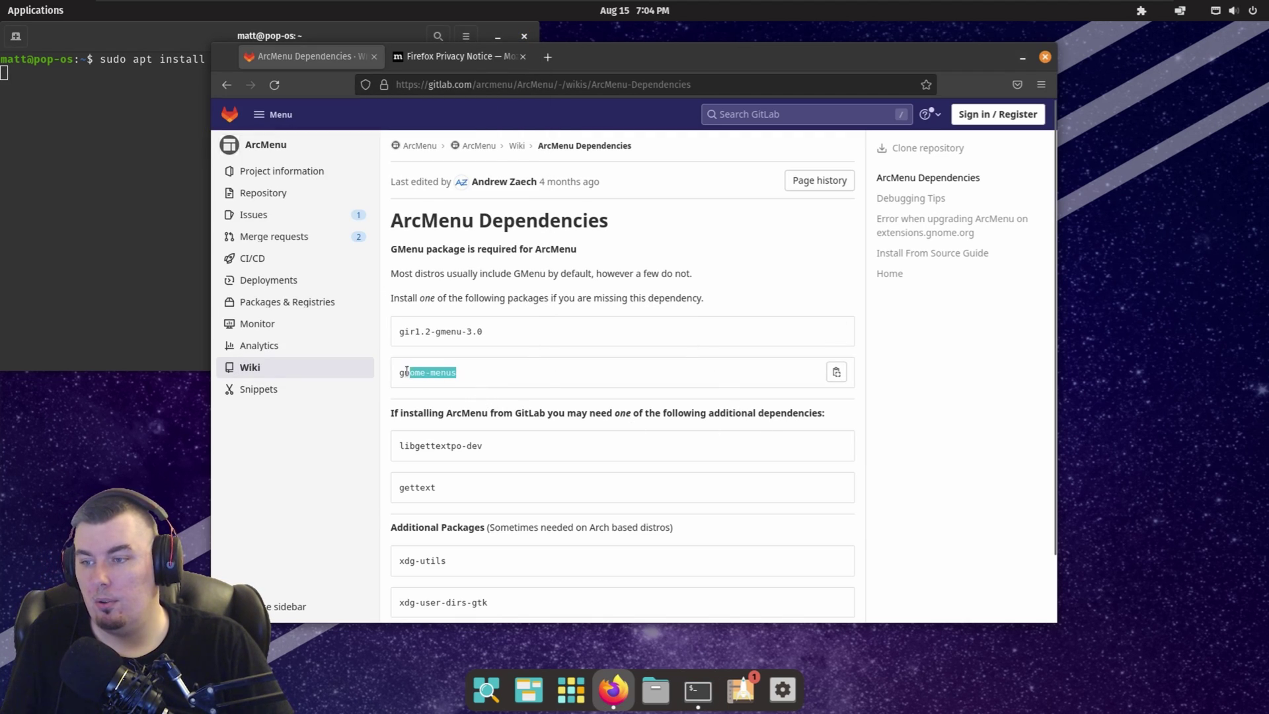
{"action": "right_click", "coordinate": [394, 375]}
{"action": "left_click", "coordinate": [443, 399]}
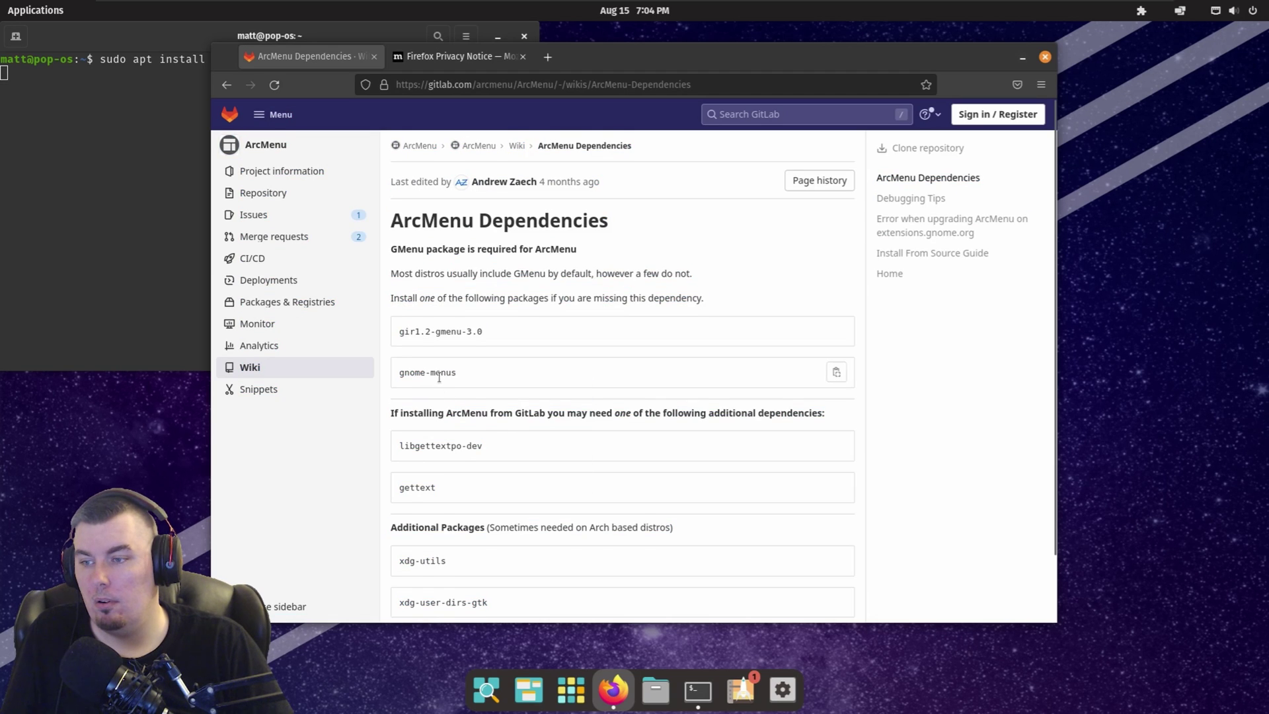
{"action": "right_click", "coordinate": [422, 375]}
{"action": "left_click", "coordinate": [450, 387]}
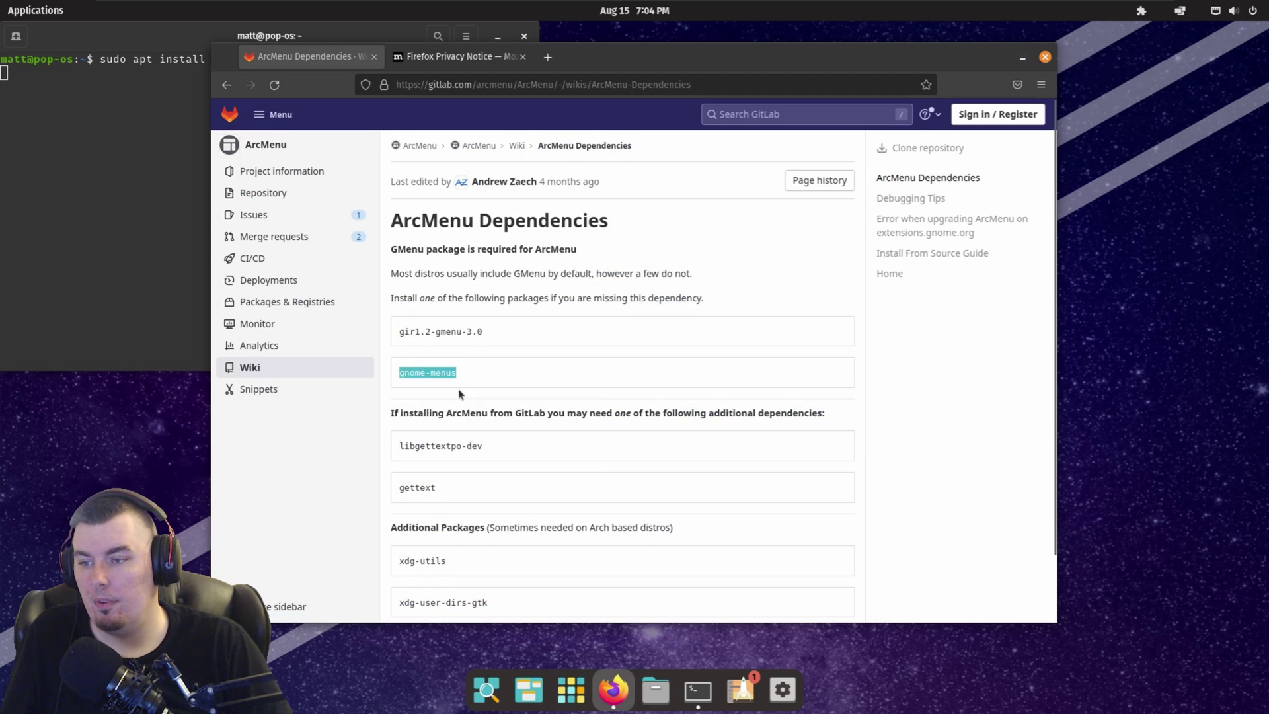
{"action": "left_click", "coordinate": [132, 170]}
{"action": "right_click", "coordinate": [163, 136]}
{"action": "left_click", "coordinate": [191, 177]}
{"action": "key", "text": "Return"}
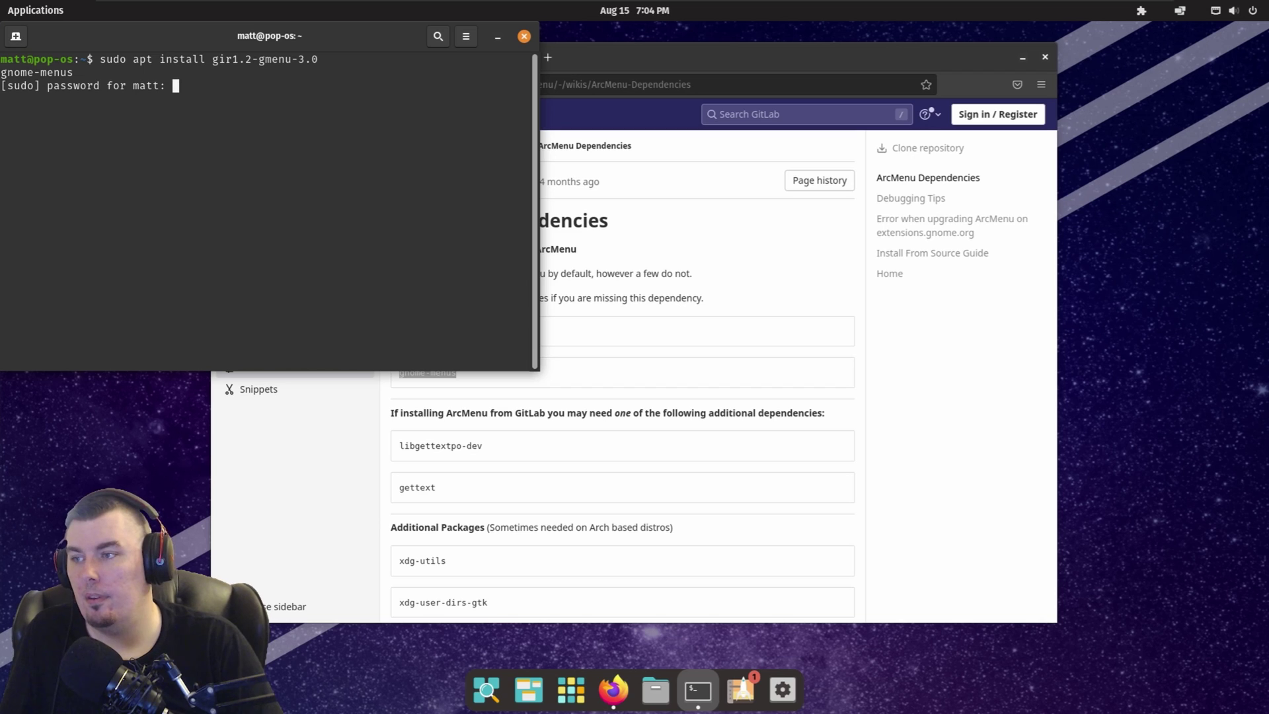
{"action": "key", "text": "Return"}
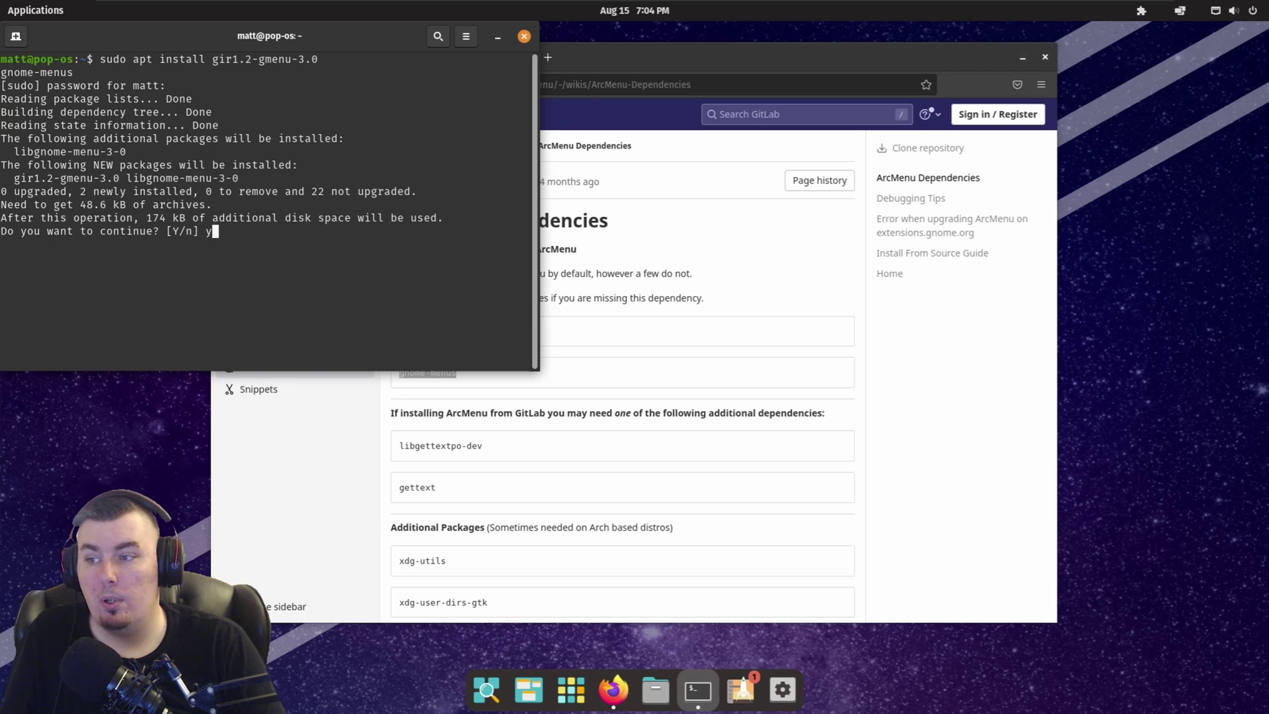
{"action": "key", "text": "Return"}
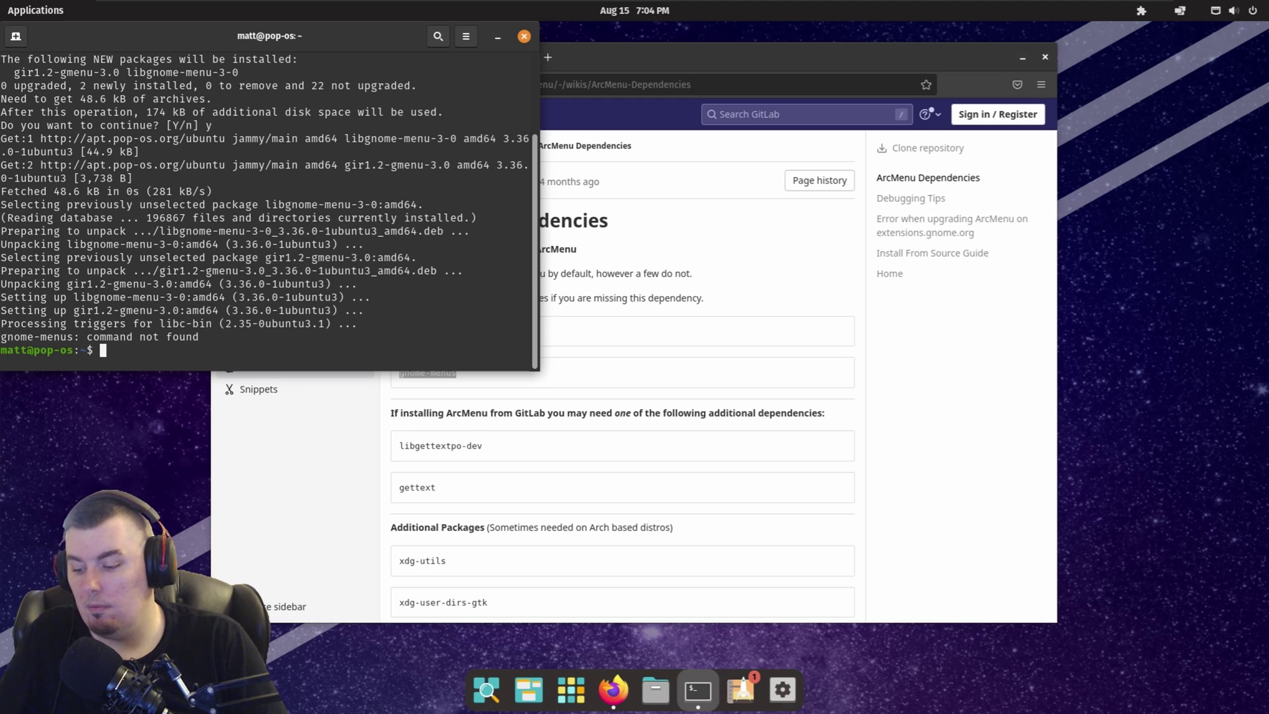
Restart GNOME Shell via Alt+F2 'r', close the terminal, and check the ArcMenu panel.
{"action": "key", "text": "alt+F2"}
{"action": "type", "text": "r"}
{"action": "key", "text": "Return"}
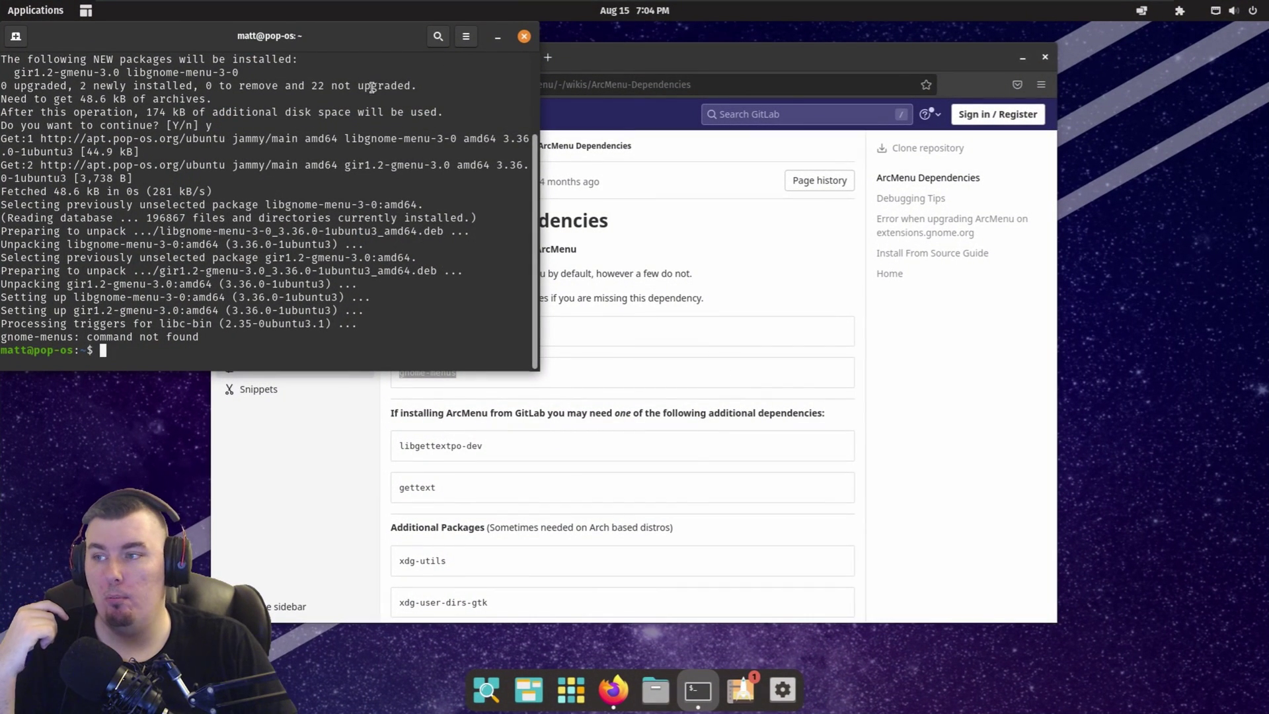
{"action": "left_click", "coordinate": [523, 37]}
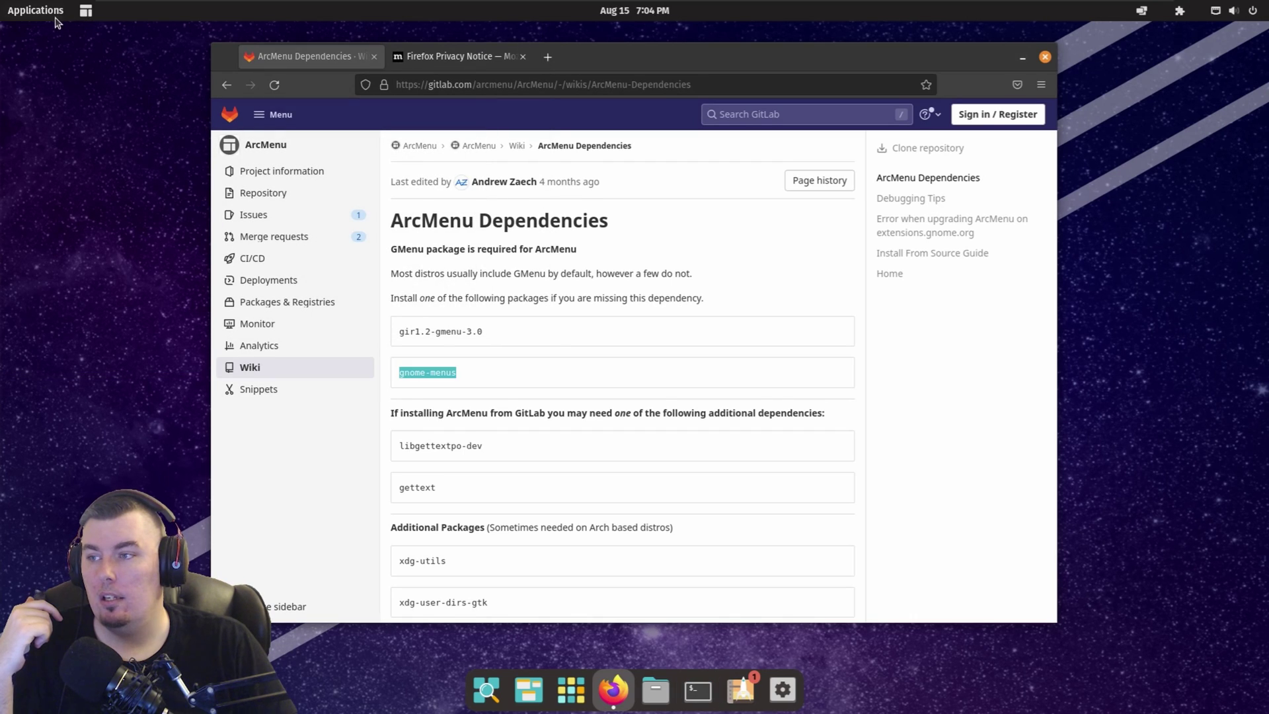
{"action": "left_click", "coordinate": [55, 22]}
{"action": "left_click", "coordinate": [55, 22]}
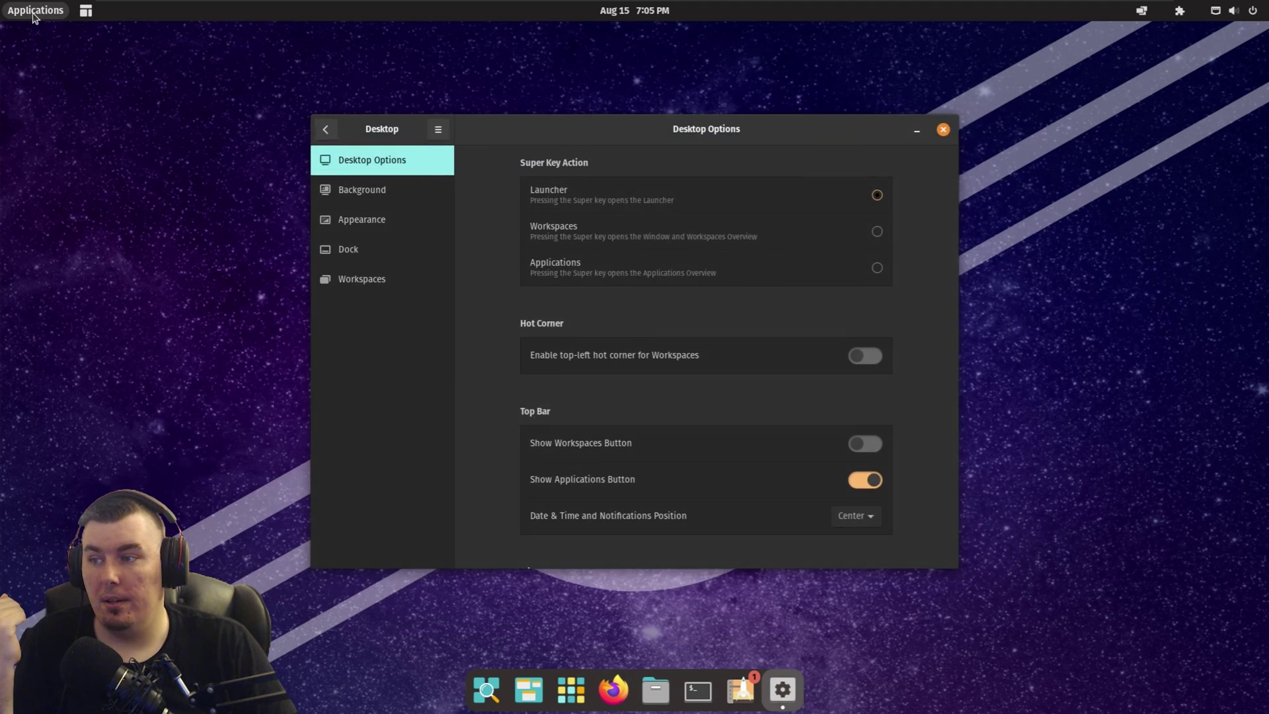
Compare the Applications and ArcMenu launchers, switch off Show Applications Button, and close Settings.
{"action": "left_click", "coordinate": [33, 12]}
{"action": "left_click", "coordinate": [33, 12]}
{"action": "left_click", "coordinate": [32, 12]}
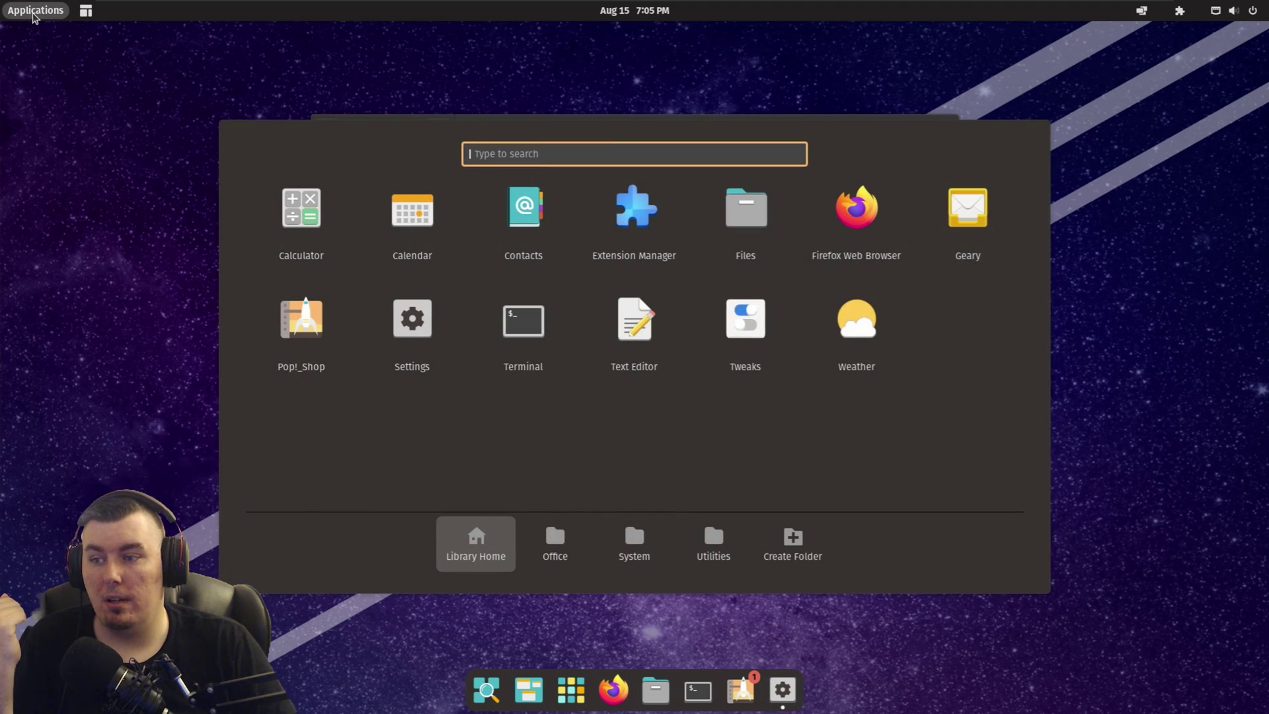
{"action": "left_click", "coordinate": [33, 13]}
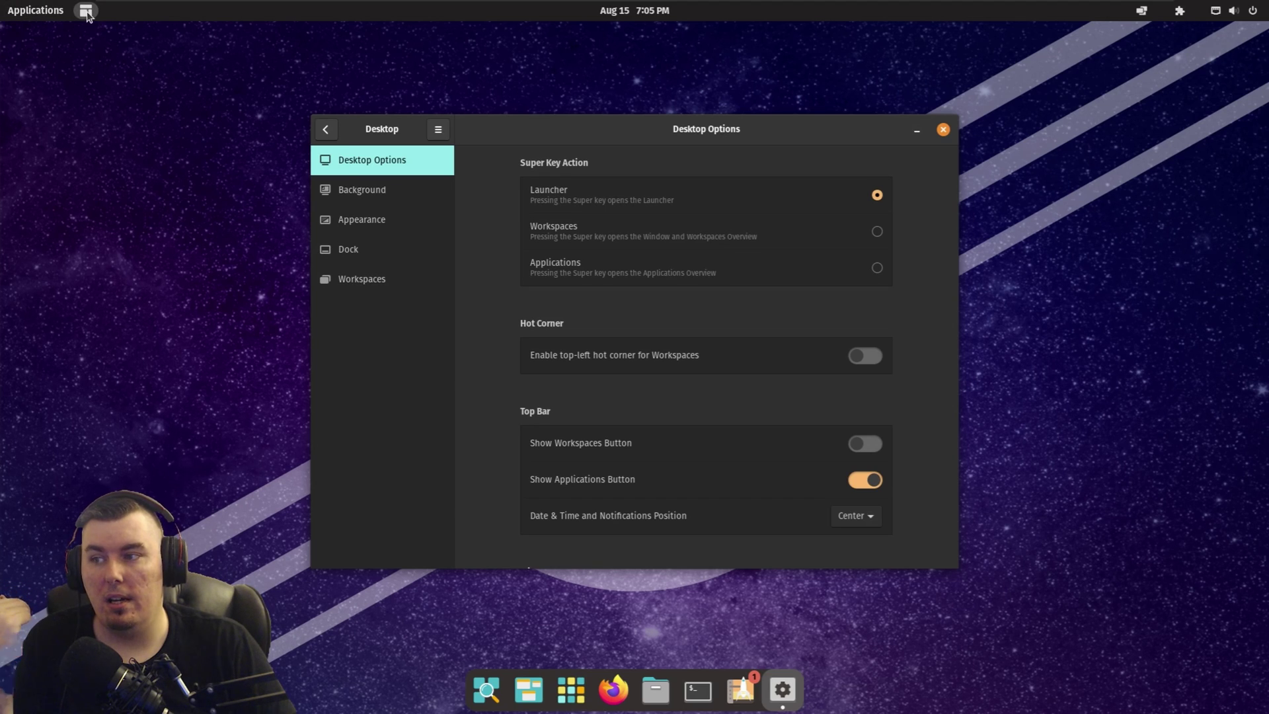
{"action": "left_click", "coordinate": [86, 12]}
{"action": "left_click", "coordinate": [86, 11]}
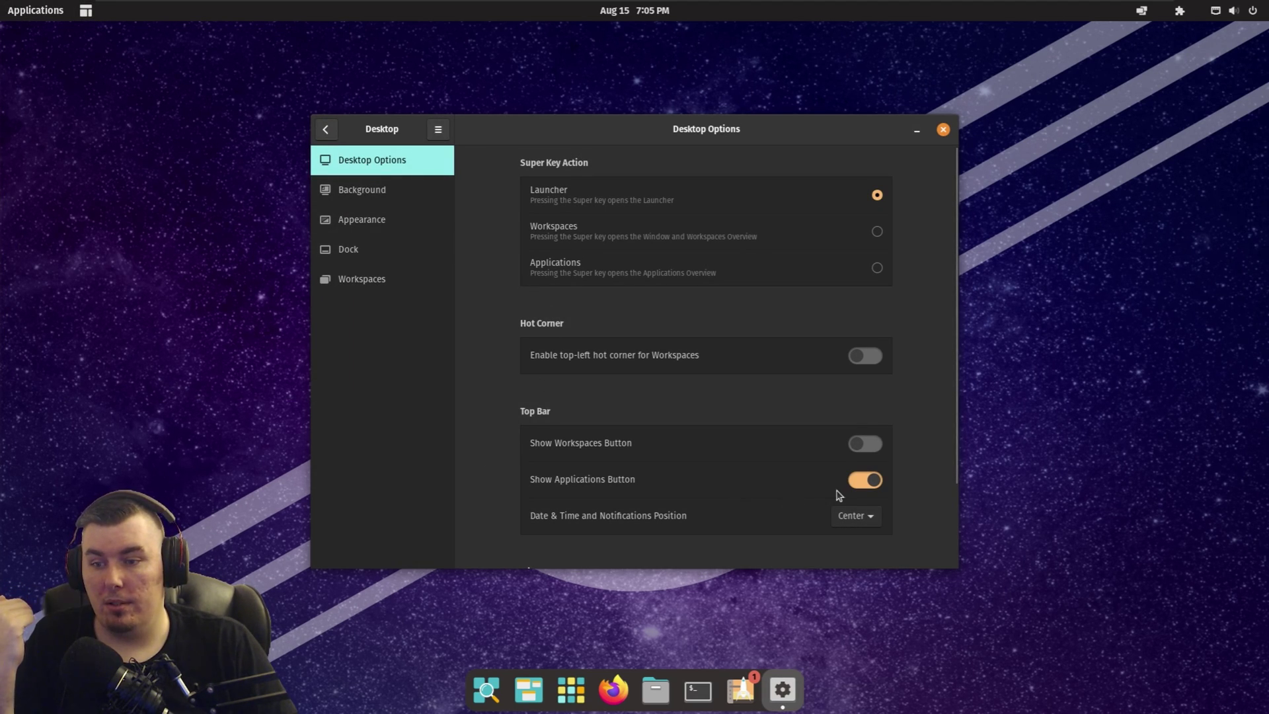
{"action": "left_click", "coordinate": [865, 480]}
{"action": "left_click", "coordinate": [943, 132]}
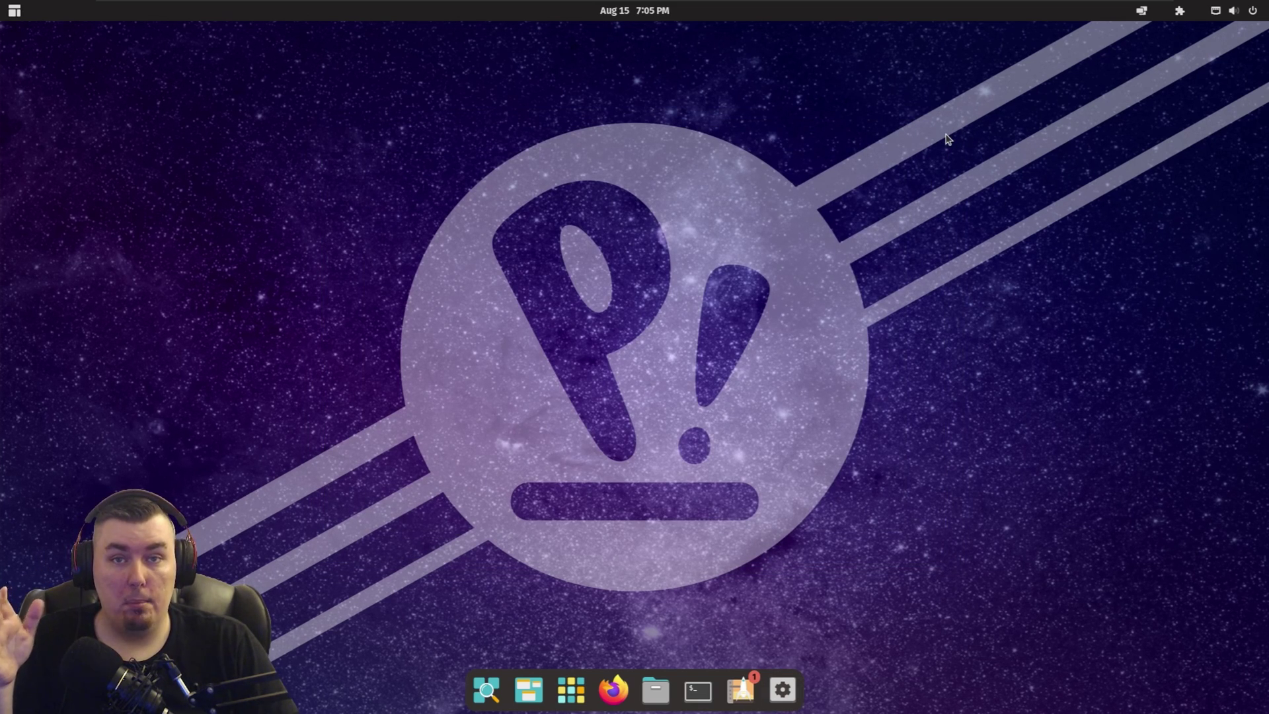
Launch Extension Manager by searching 'exte' in the launcher.
{"action": "left_click", "coordinate": [487, 699]}
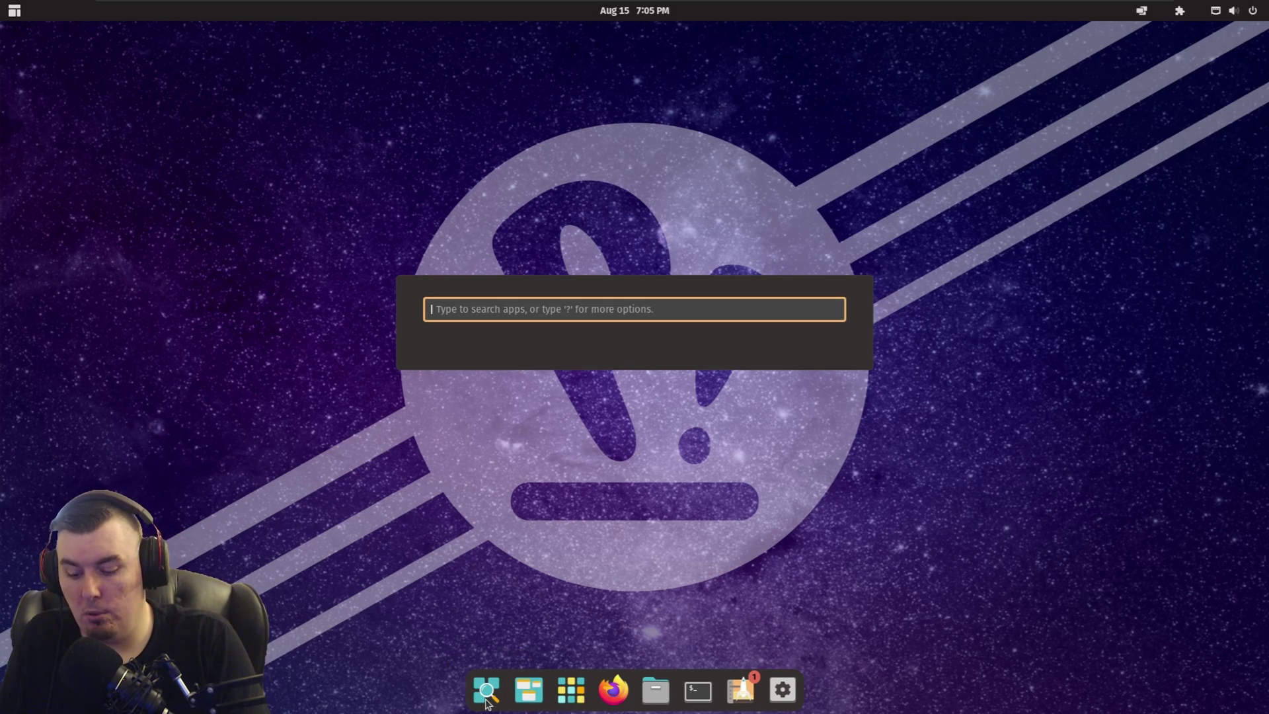
{"action": "type", "text": "exte"}
{"action": "left_click", "coordinate": [487, 699]}
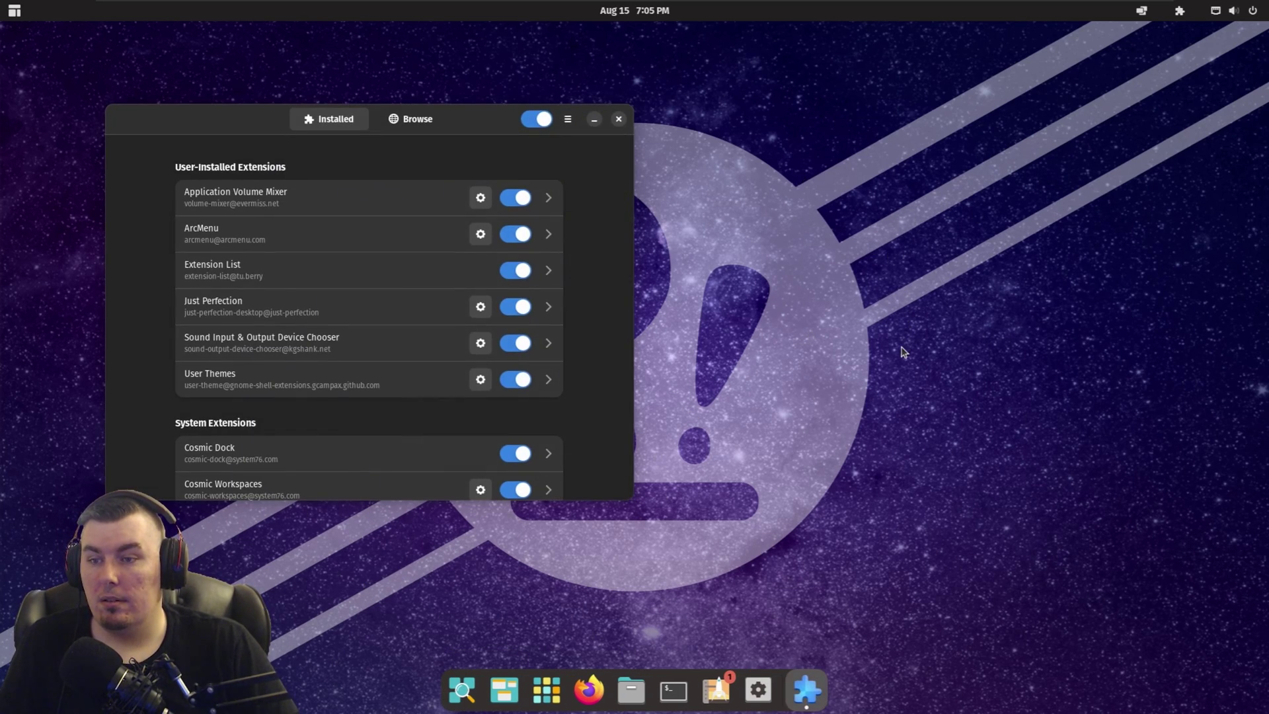
Browse online for 'blur', install Blur my Shell, and close Extension Manager.
{"action": "left_click", "coordinate": [415, 126]}
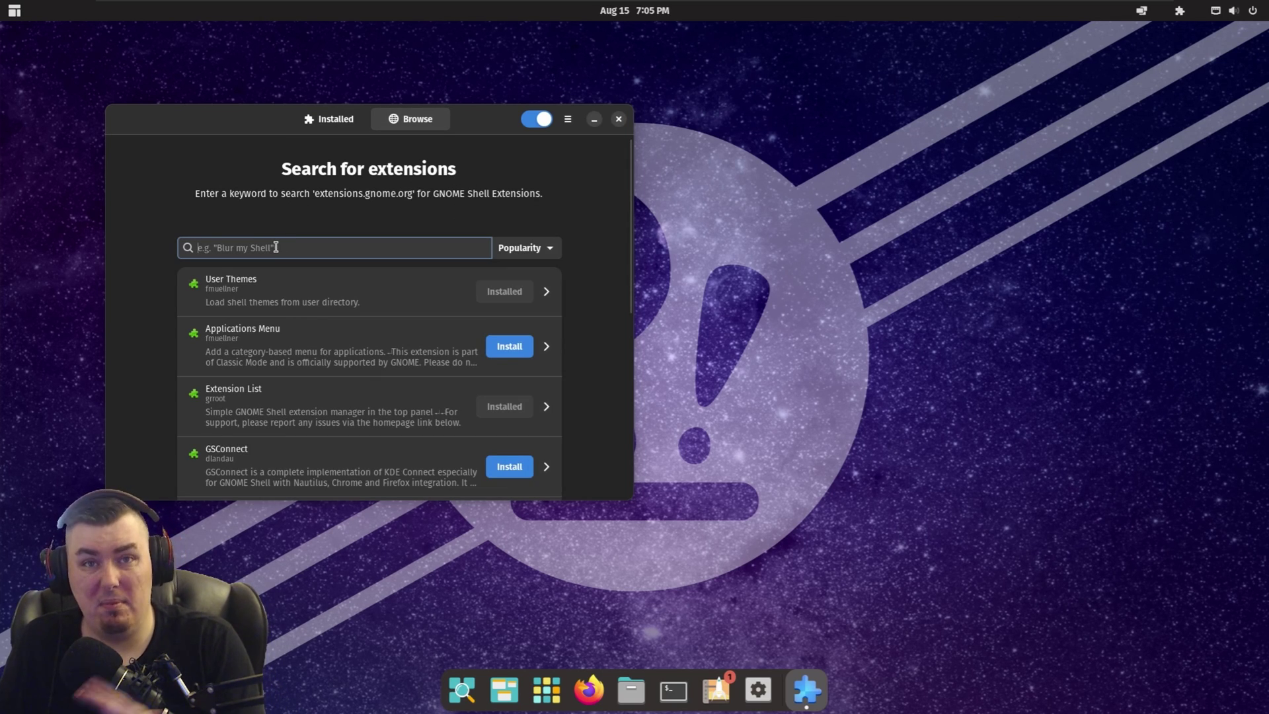
{"action": "type", "text": "blur"}
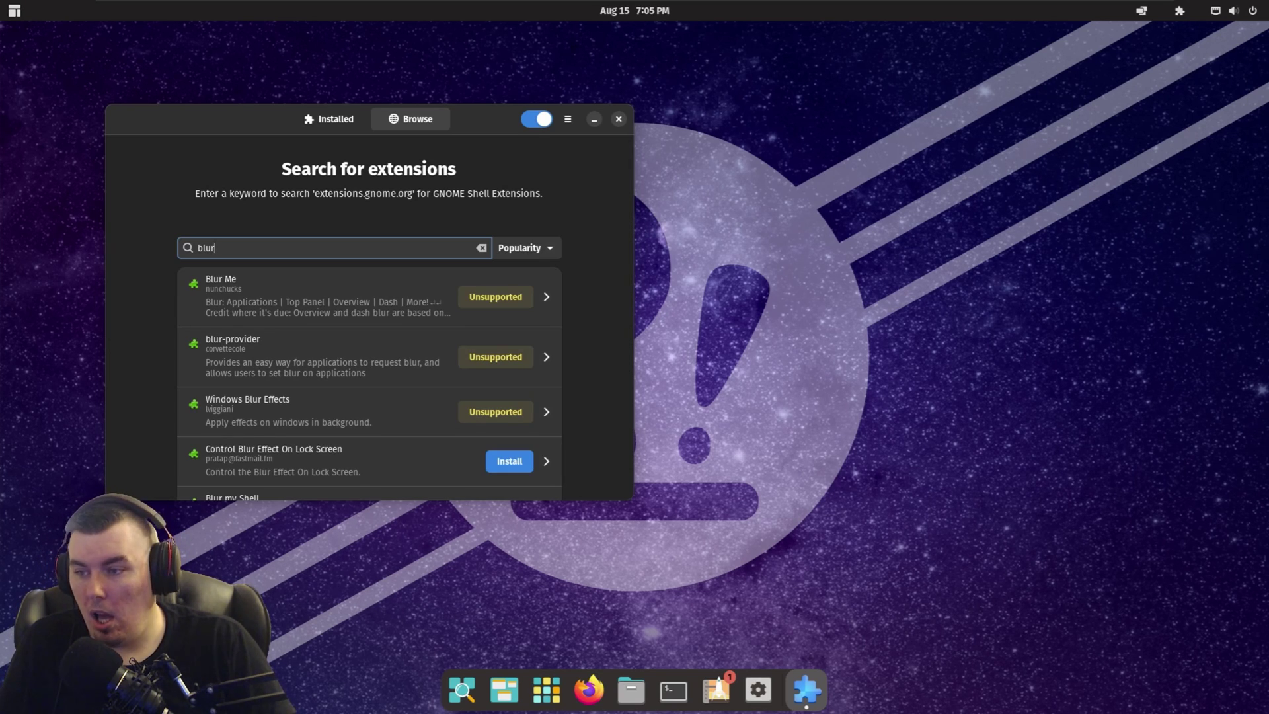
{"action": "scroll", "coordinate": [297, 313], "scroll_direction": "down", "scroll_amount": 3}
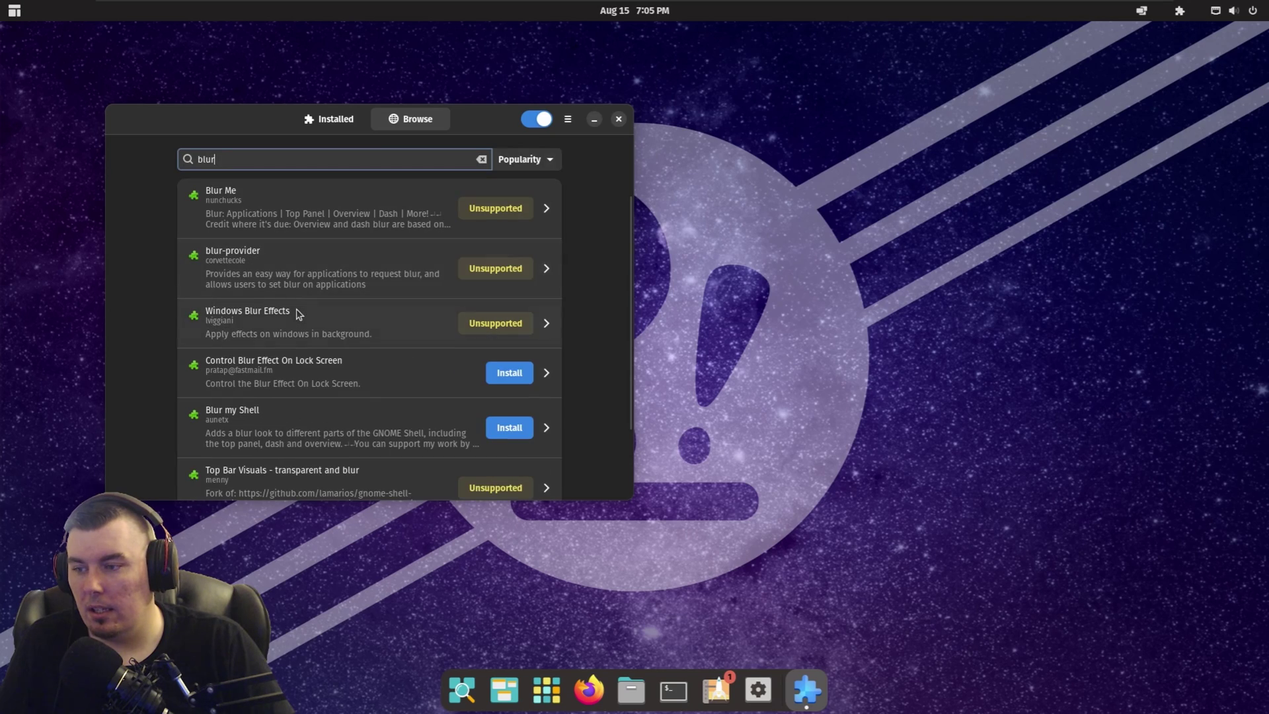
{"action": "left_click", "coordinate": [509, 427]}
{"action": "left_click", "coordinate": [716, 406]}
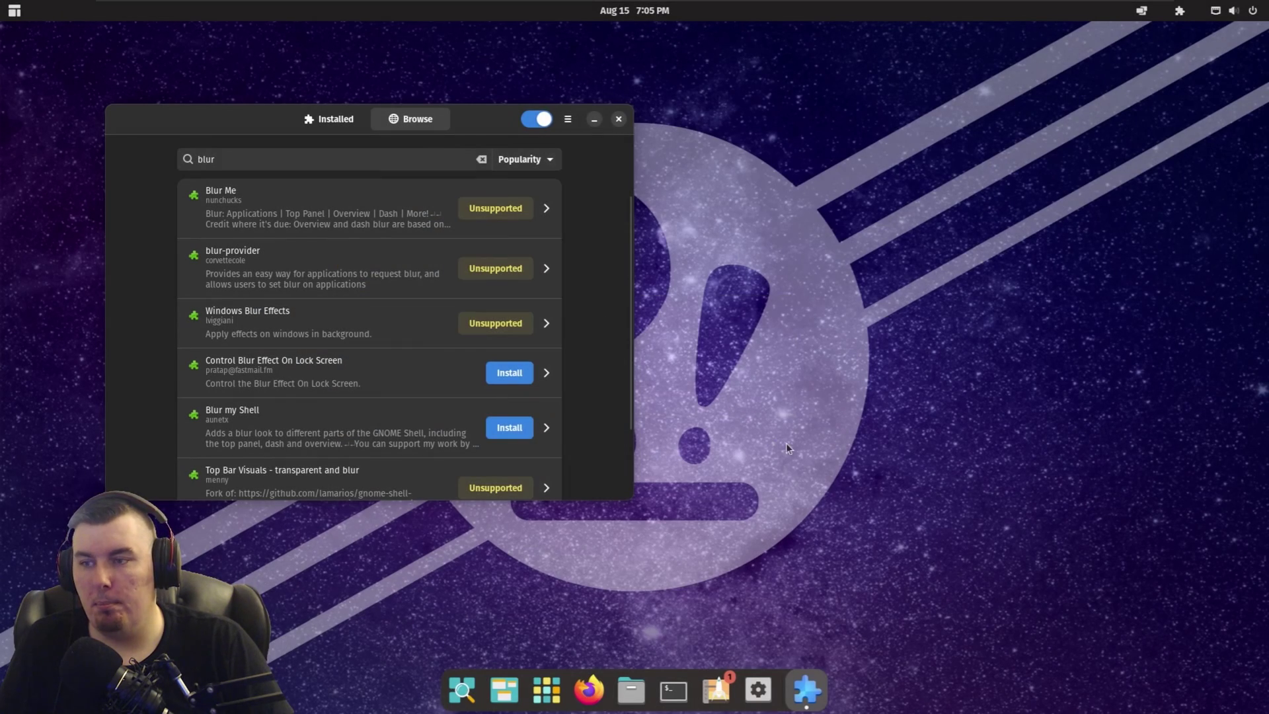
{"action": "left_click", "coordinate": [618, 119]}
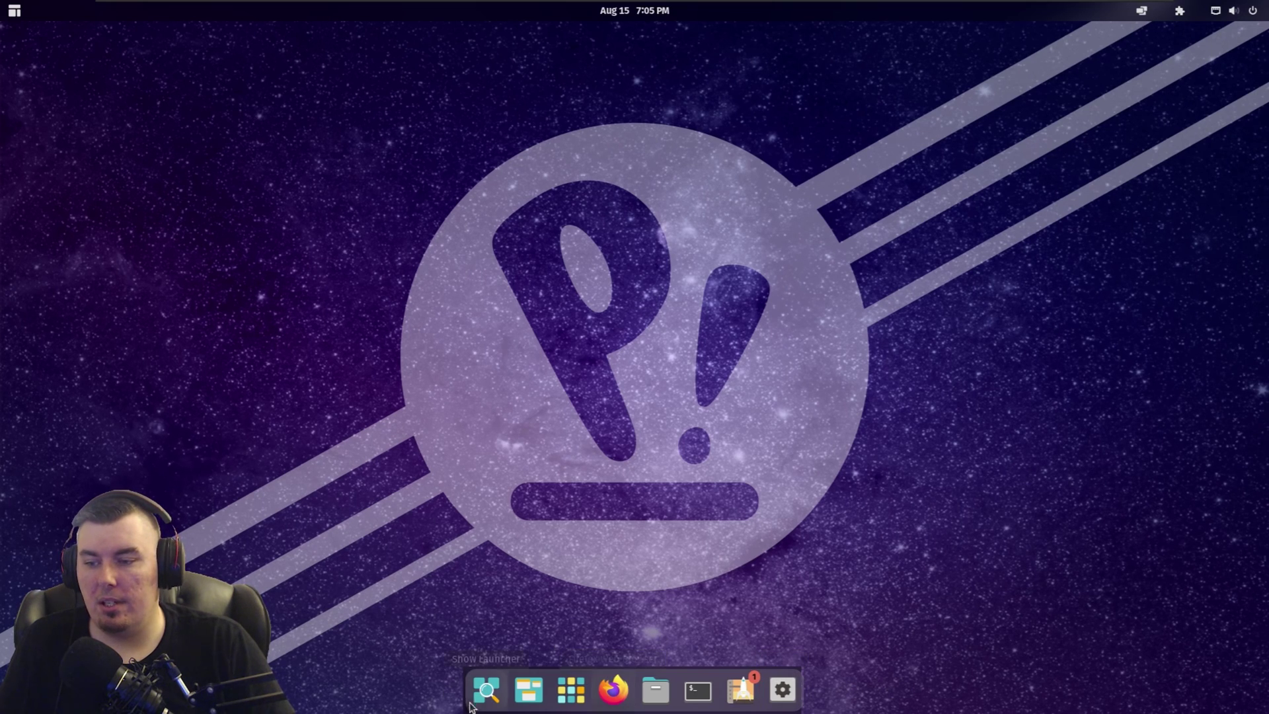
Open Blur my Shell preferences and give the dock custom blur with sigma 200.
{"action": "left_click", "coordinate": [1179, 11]}
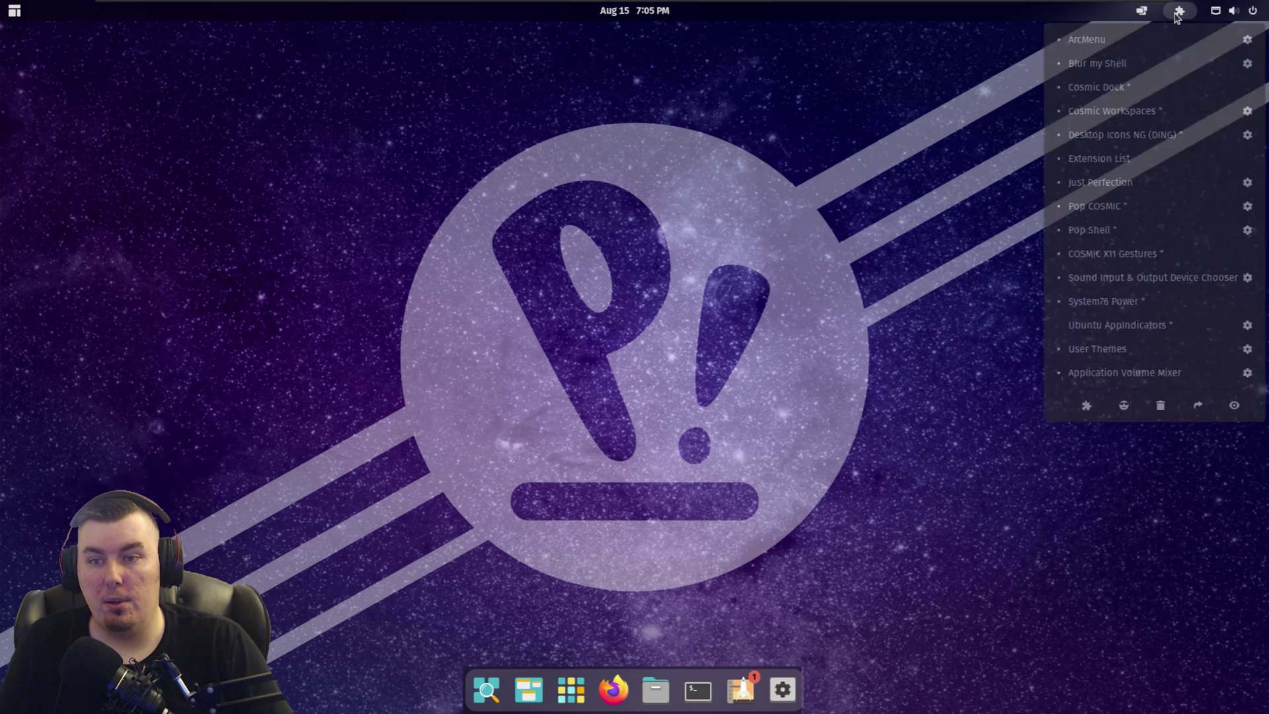
{"action": "left_click", "coordinate": [1247, 65]}
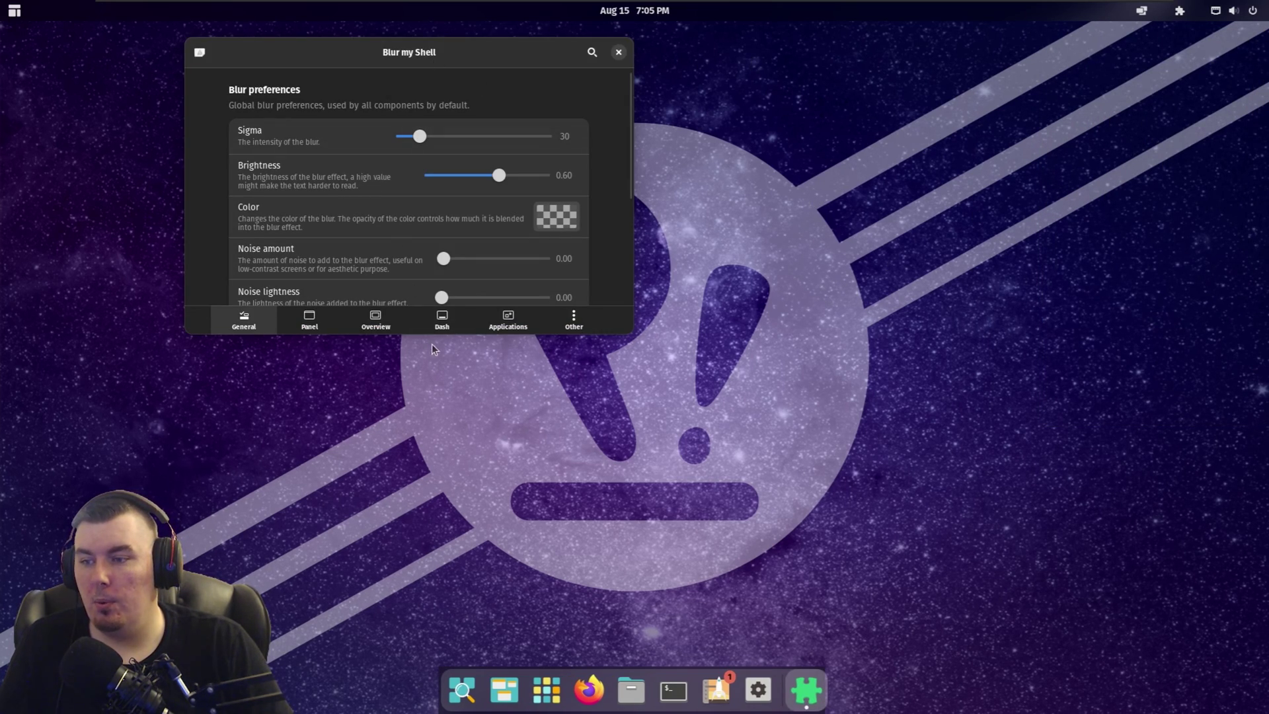
{"action": "left_click", "coordinate": [444, 324]}
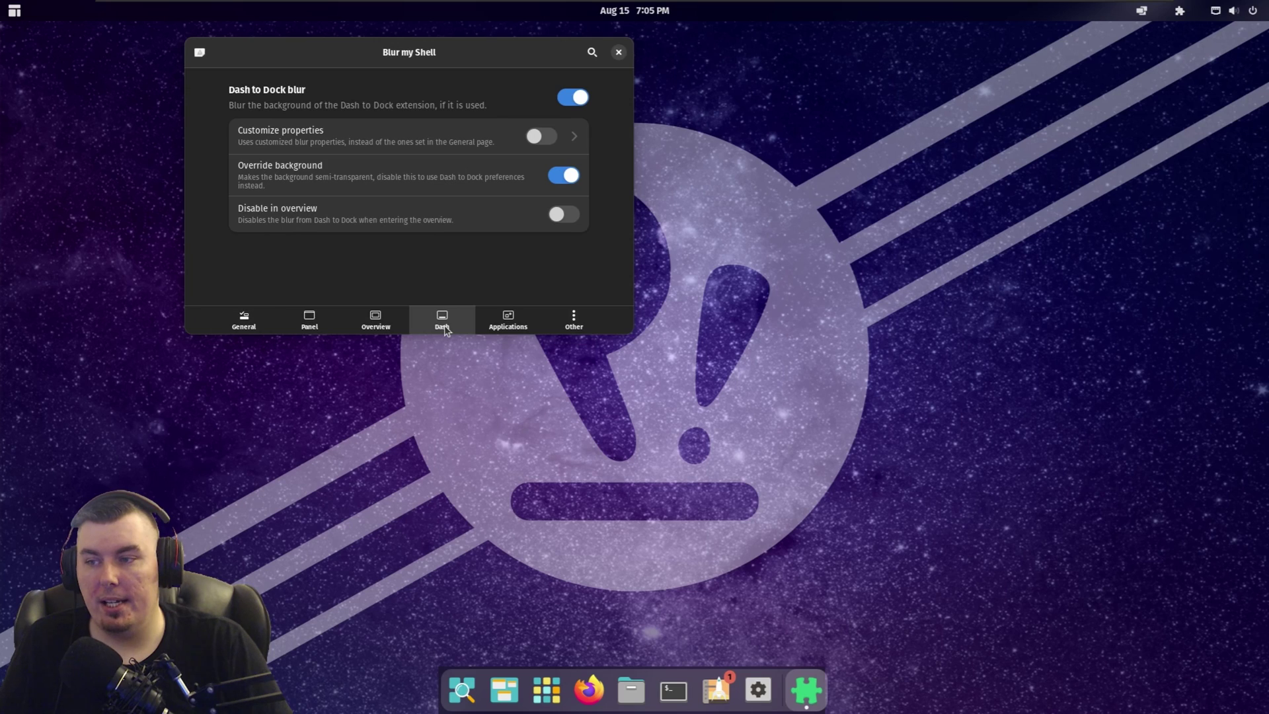
{"action": "left_click", "coordinate": [547, 145]}
{"action": "left_click_drag", "start_coordinate": [423, 173], "coordinate": [579, 219]}
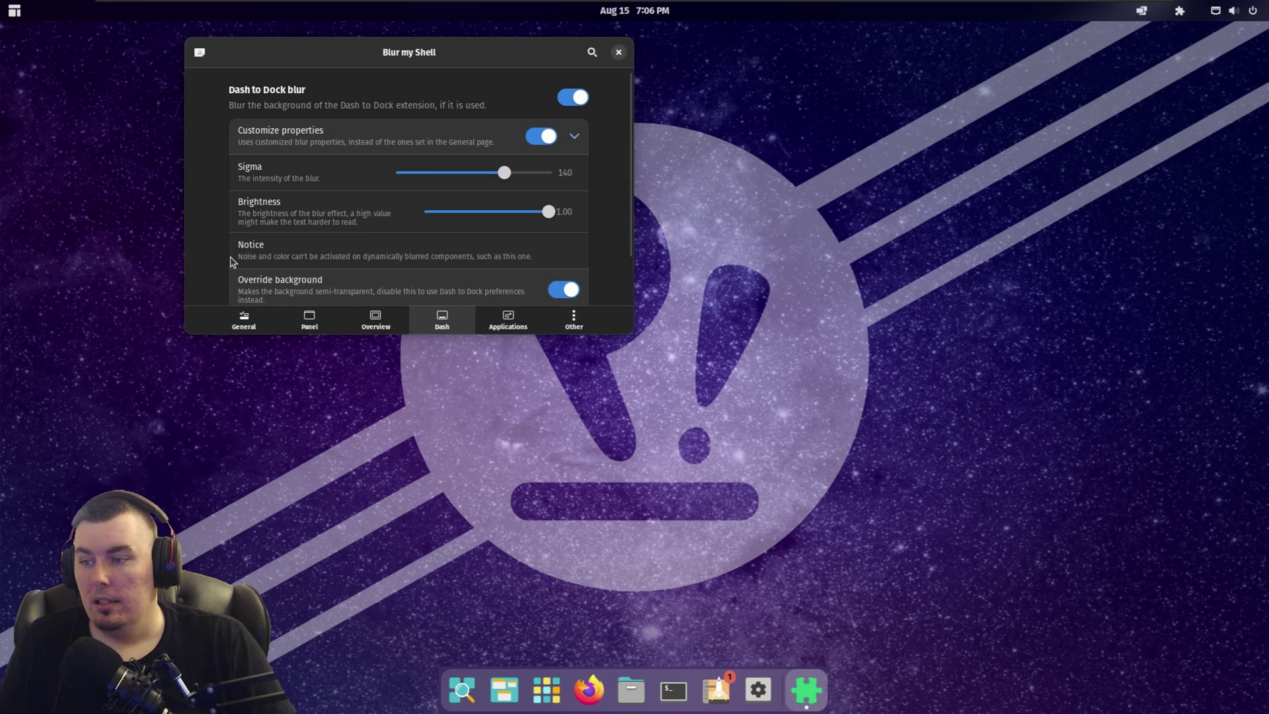
{"action": "left_click", "coordinate": [581, 101]}
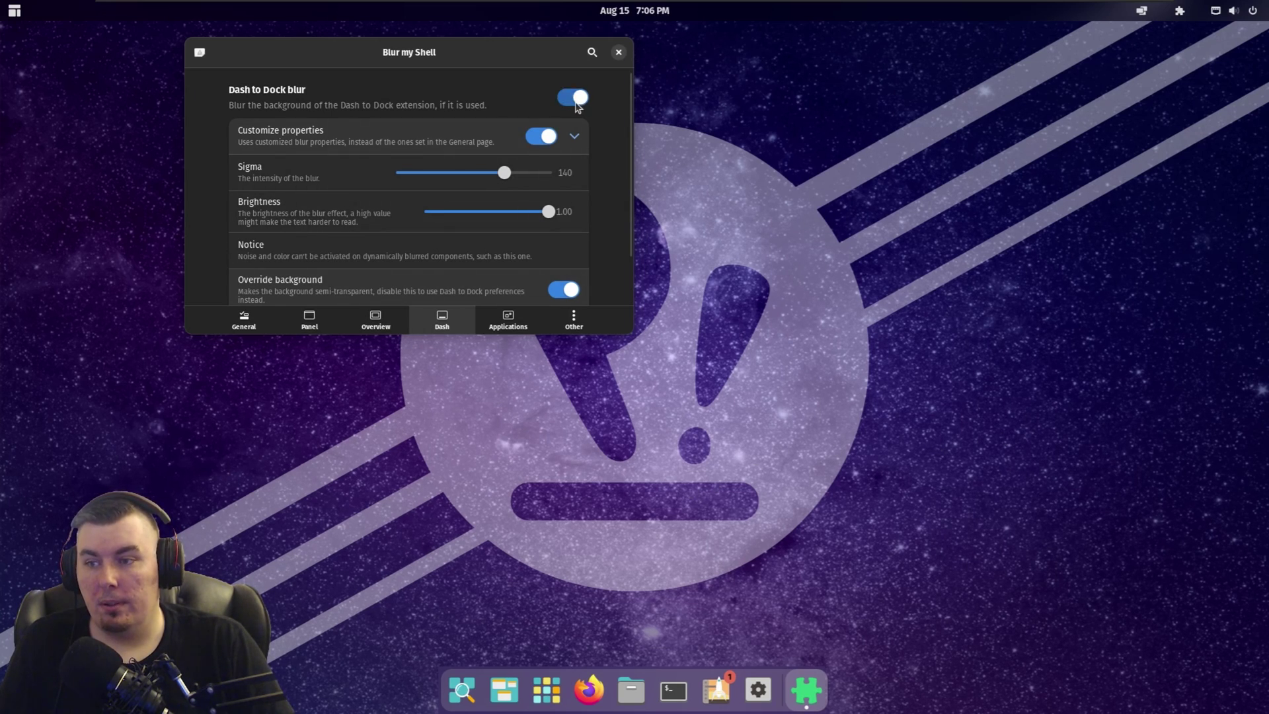
{"action": "left_click", "coordinate": [577, 102]}
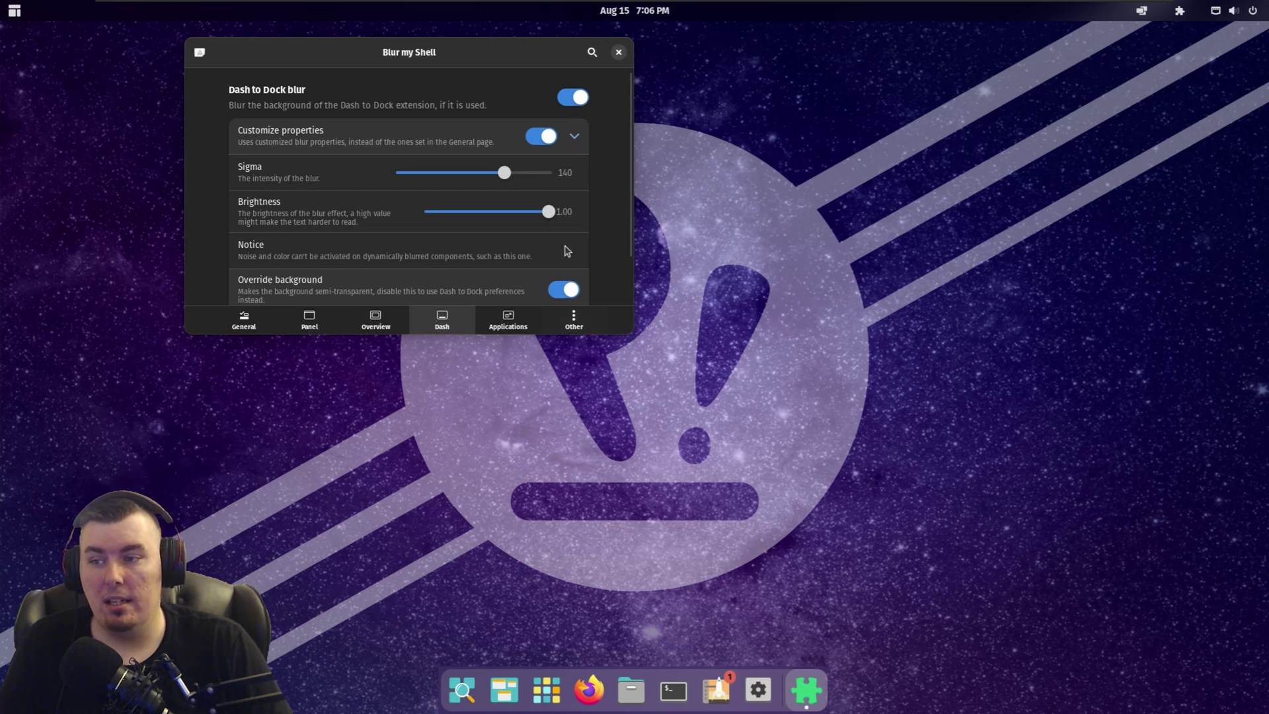
{"action": "left_click_drag", "start_coordinate": [509, 174], "coordinate": [595, 209]}
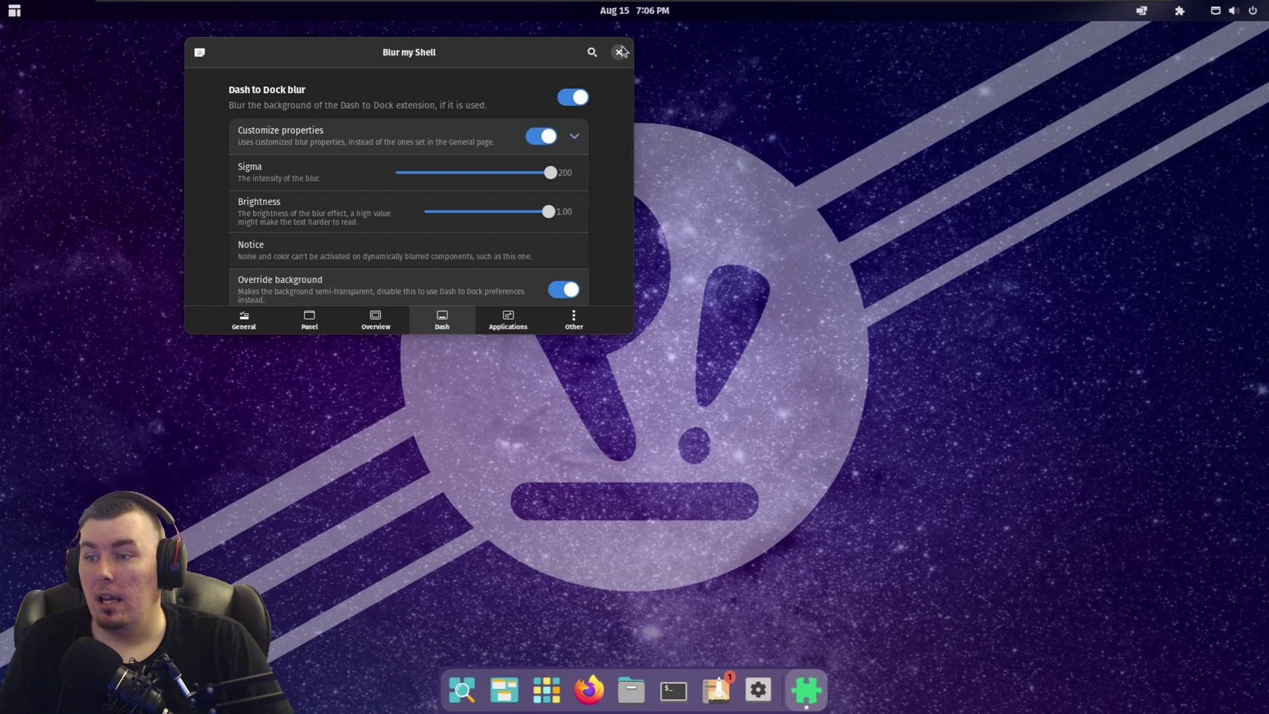
Give the top panel custom blur with brightness 1.00 and sigma 136, then close preferences.
{"action": "left_click", "coordinate": [308, 324]}
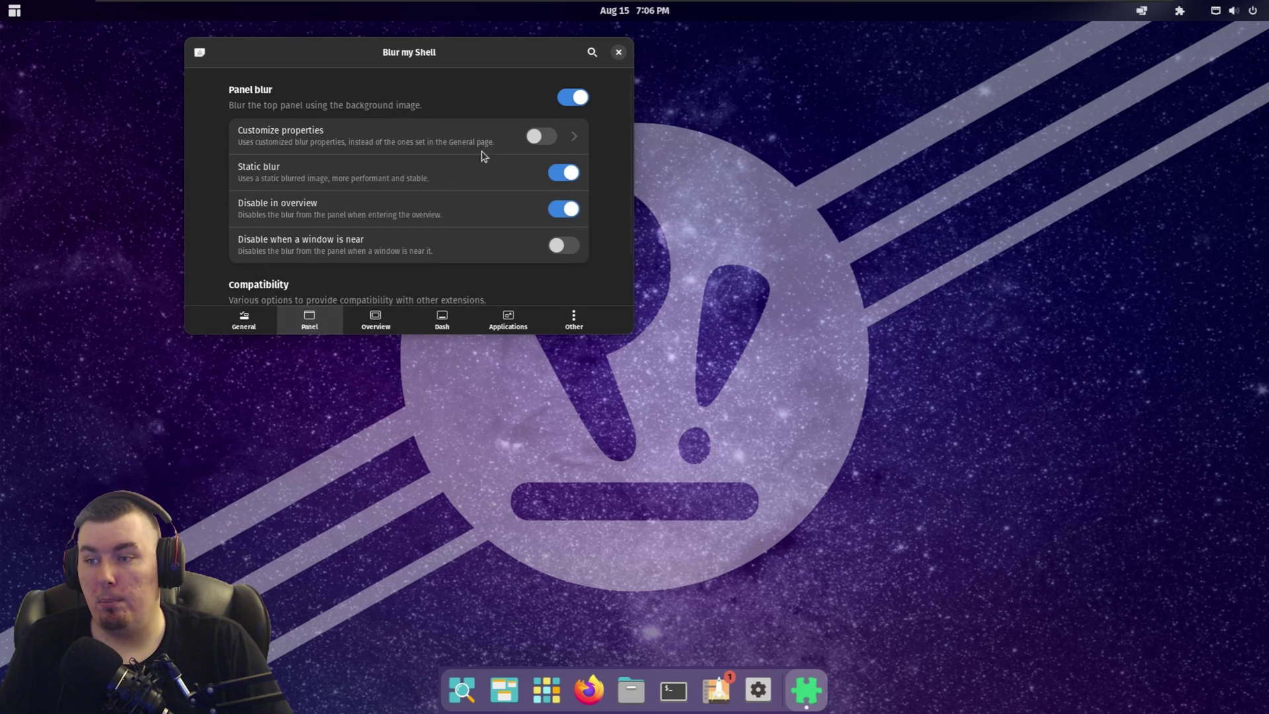
{"action": "left_click", "coordinate": [541, 136]}
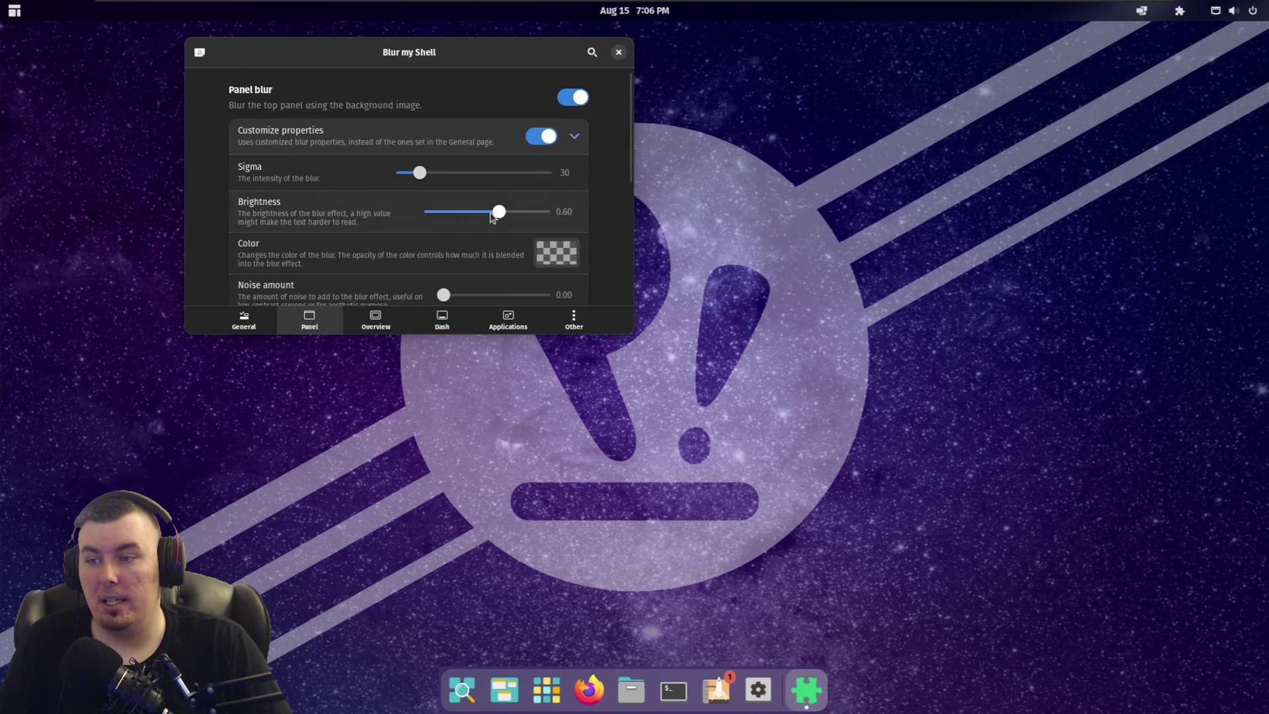
{"action": "left_click_drag", "start_coordinate": [492, 218], "coordinate": [601, 227]}
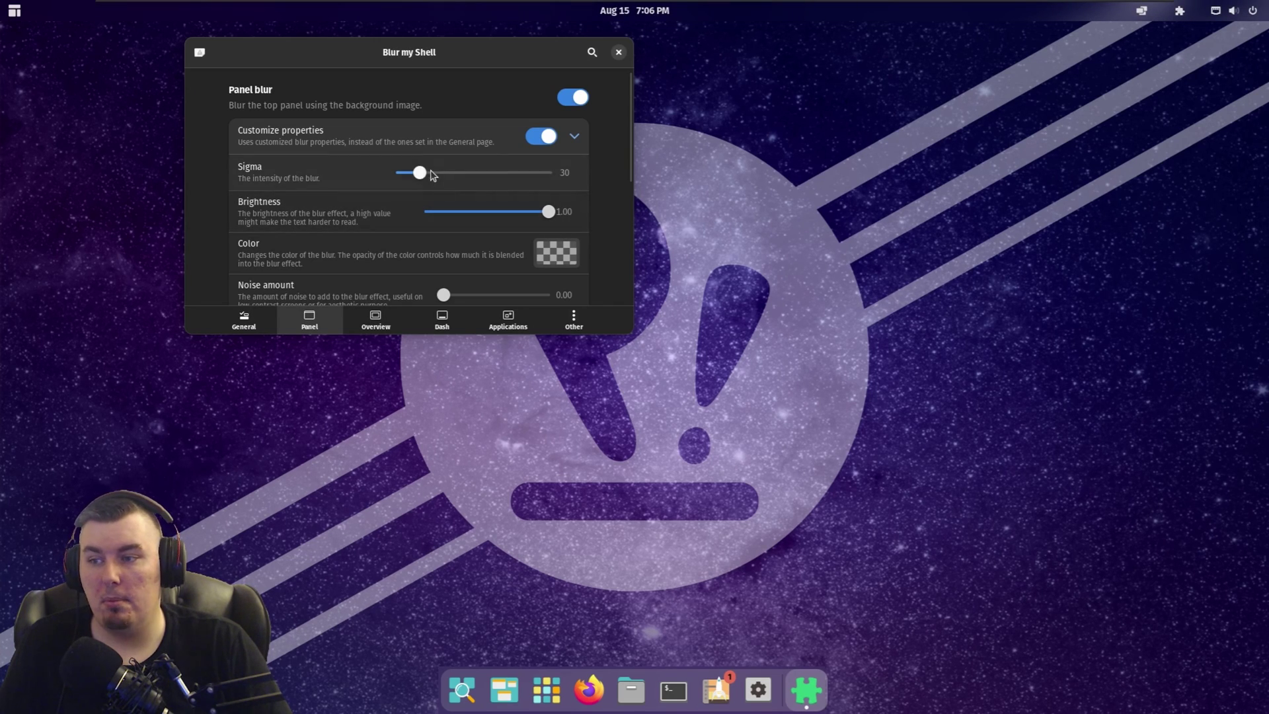
{"action": "left_click_drag", "start_coordinate": [420, 172], "coordinate": [497, 202]}
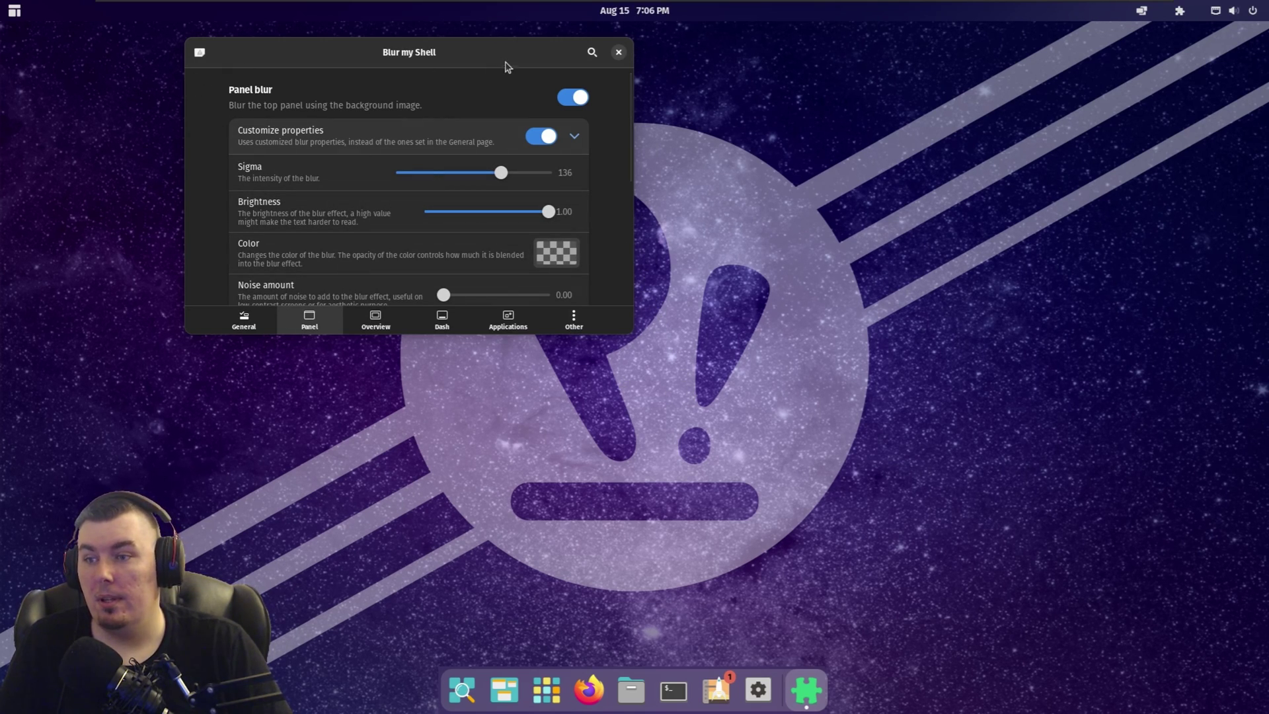
{"action": "left_click", "coordinate": [618, 52]}
Open Just Perfection preferences, centre the window, and hide the app menu from the top panel.
{"action": "left_click", "coordinate": [1149, 13]}
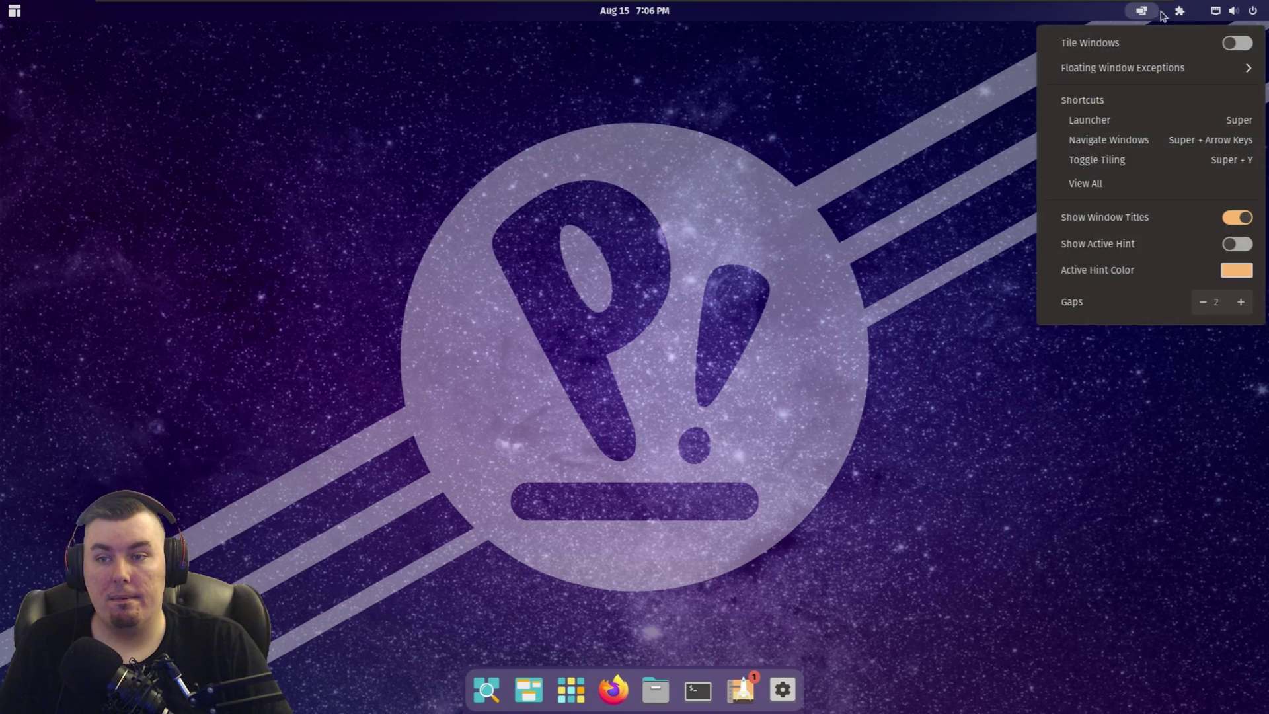
{"action": "mouse_move", "coordinate": [1177, 14]}
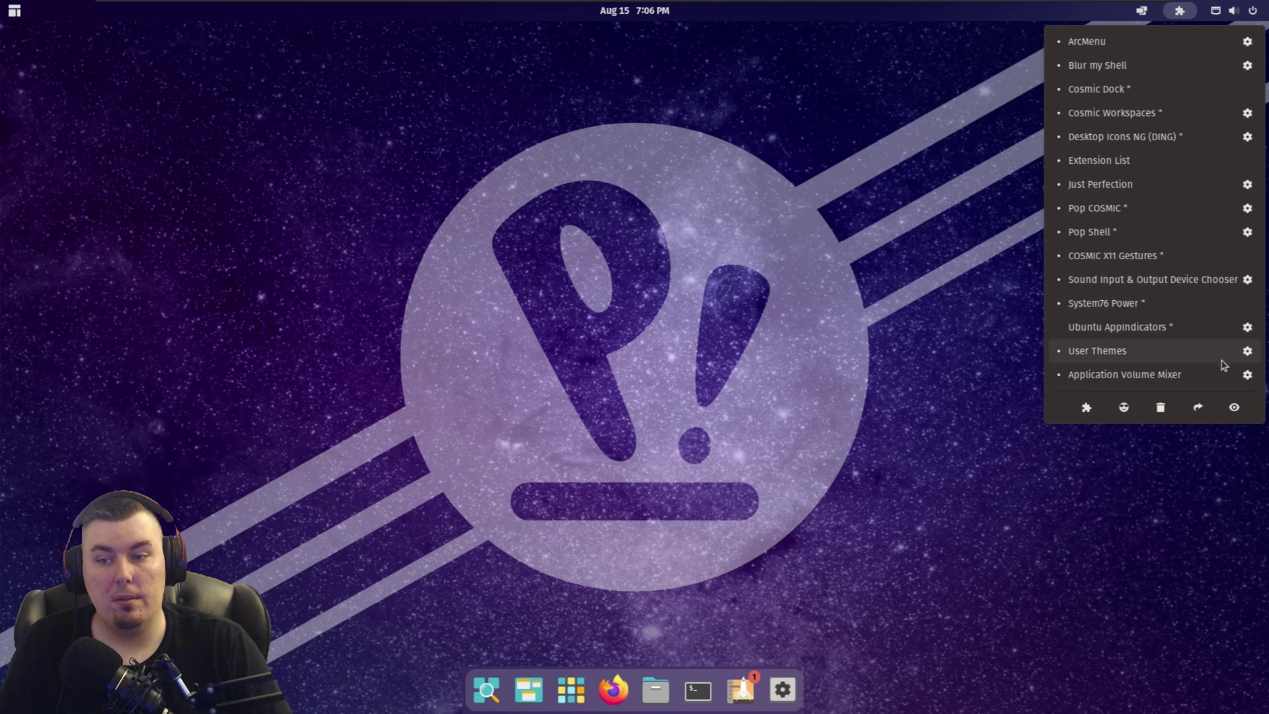
{"action": "left_click", "coordinate": [1246, 185]}
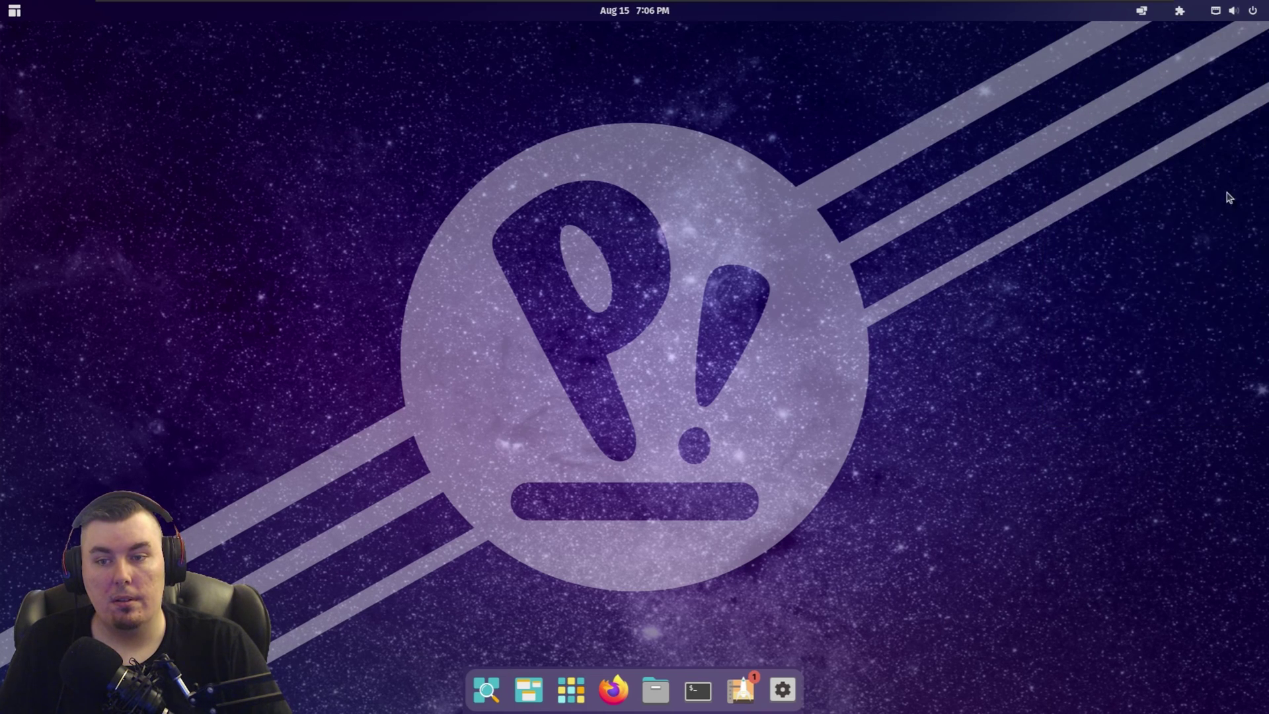
{"action": "left_click_drag", "start_coordinate": [227, 114], "coordinate": [732, 47]}
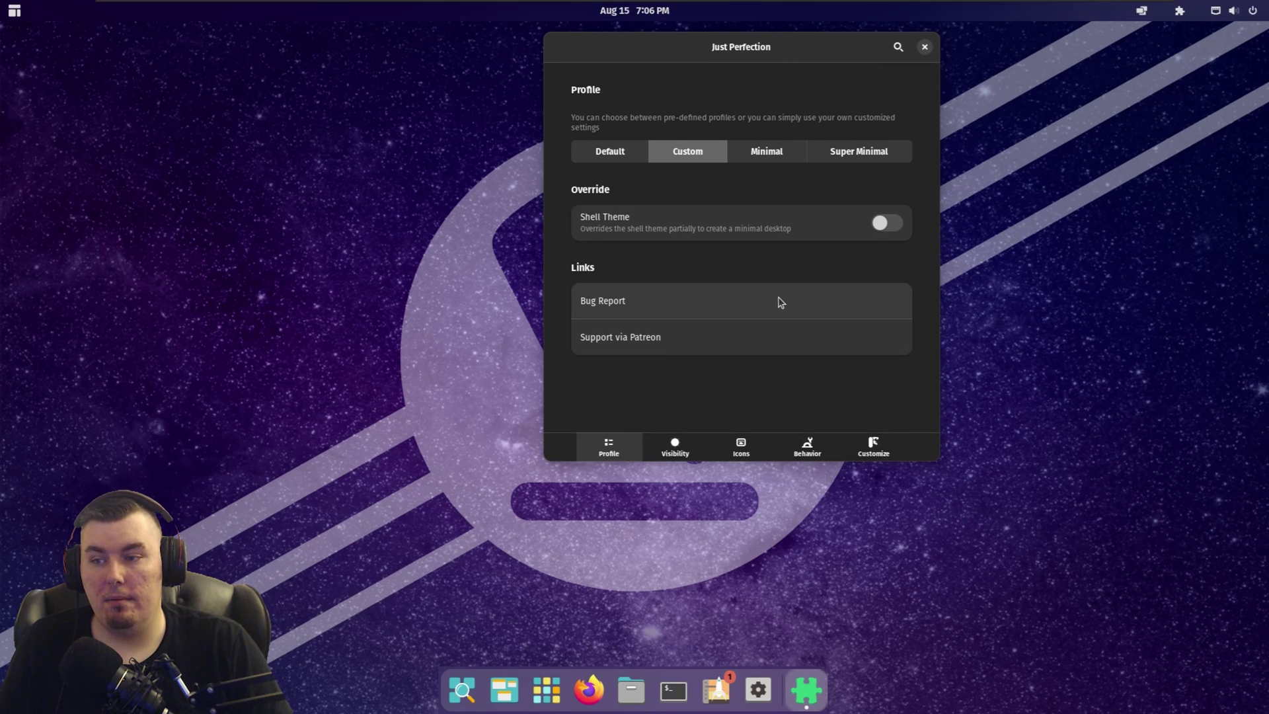
{"action": "left_click", "coordinate": [687, 452]}
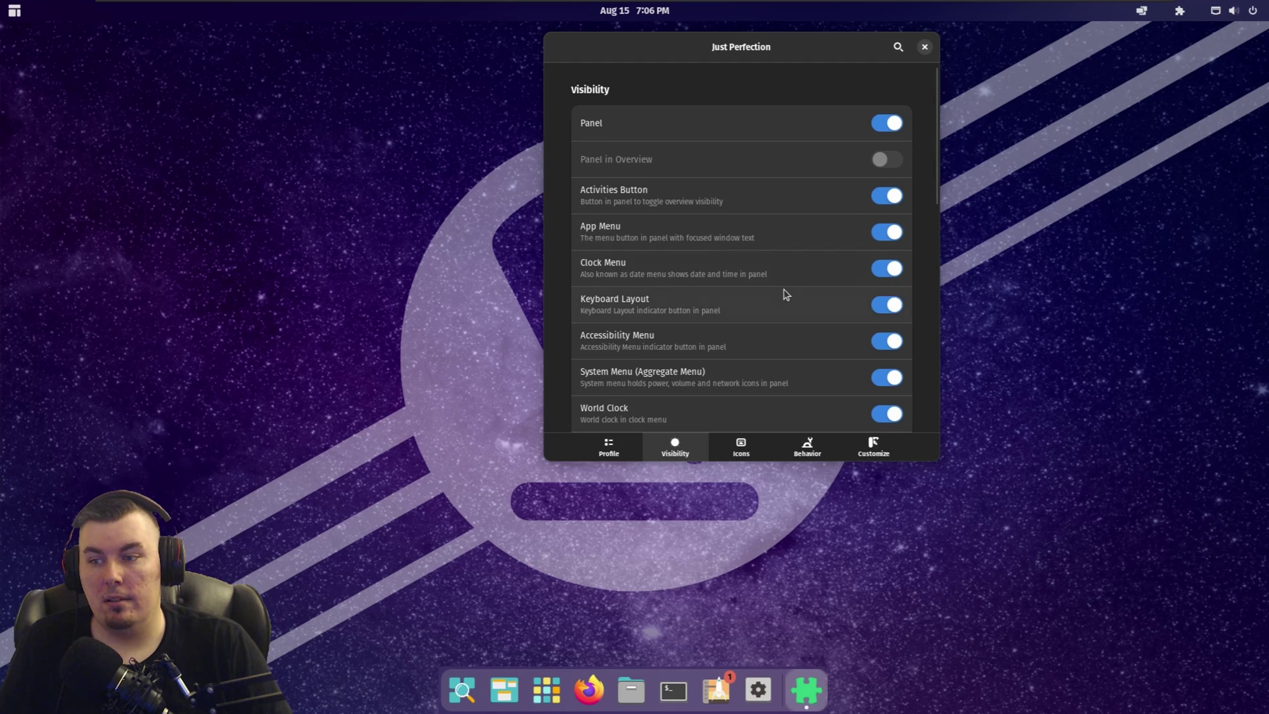
{"action": "left_click", "coordinate": [889, 232]}
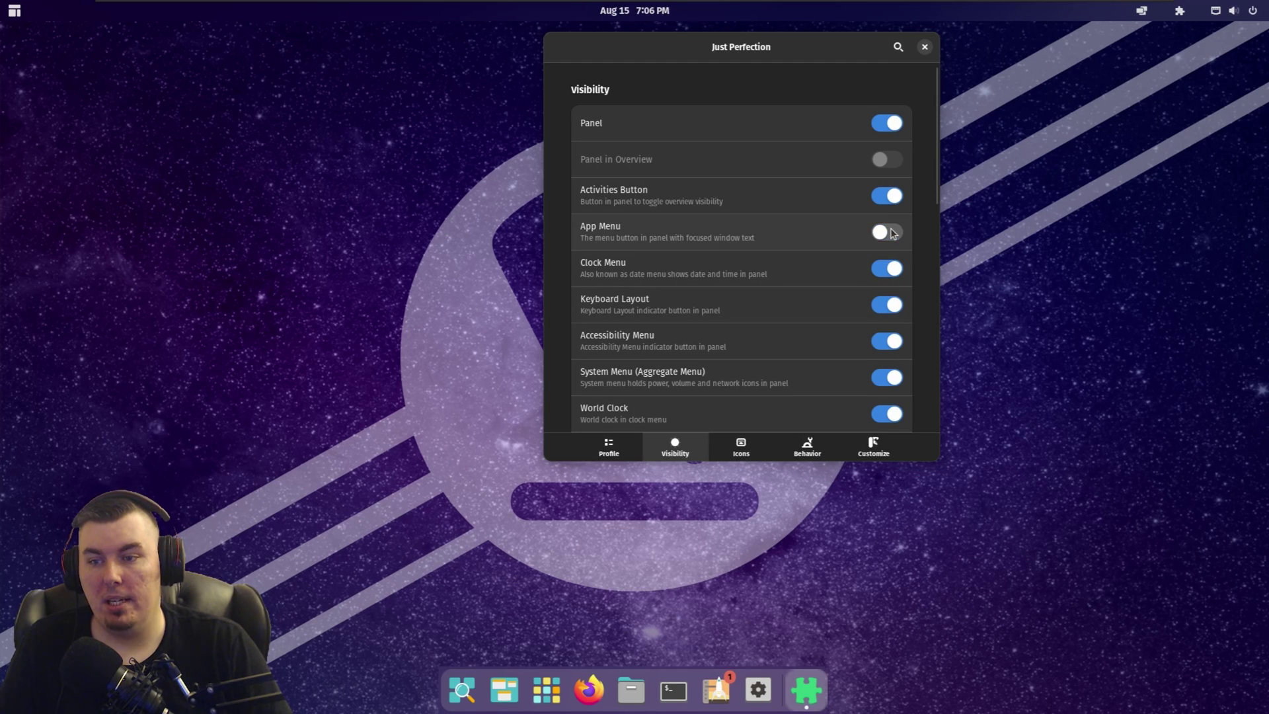
Set panel button padding 3px, indicator padding 0px, and the clock to Right with offset 8.
{"action": "left_click", "coordinate": [853, 452]}
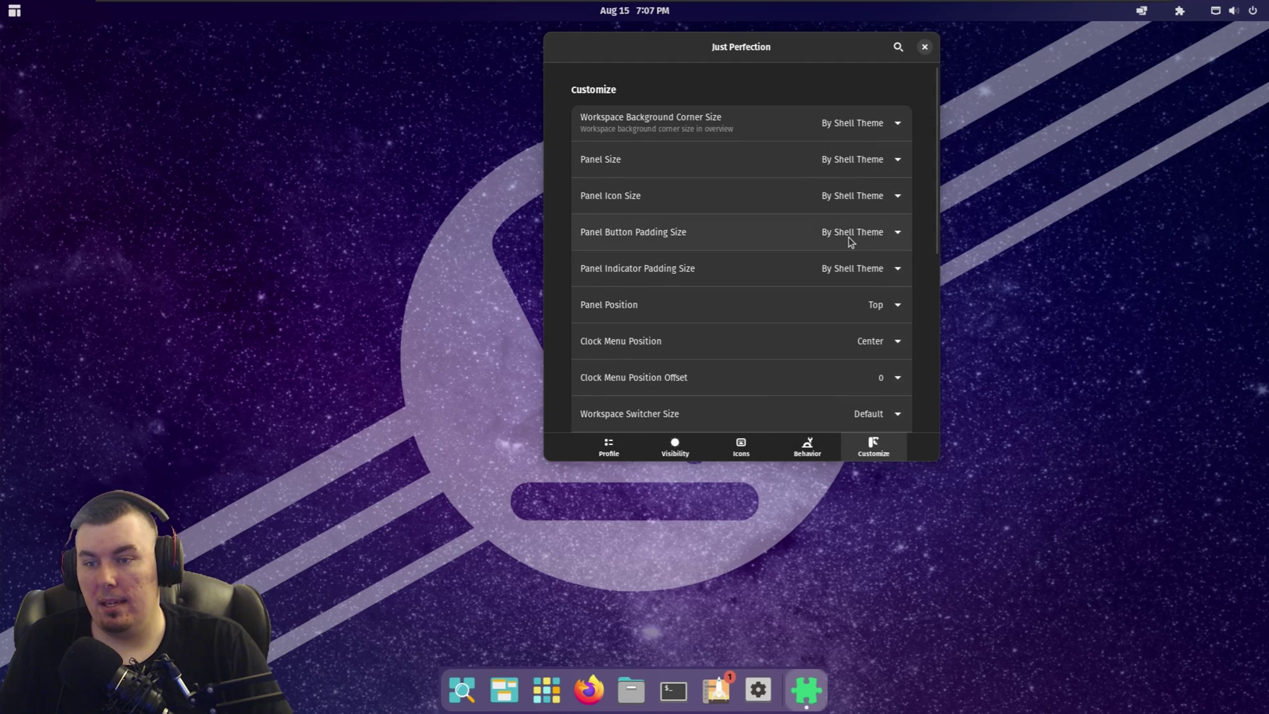
{"action": "left_click", "coordinate": [850, 242]}
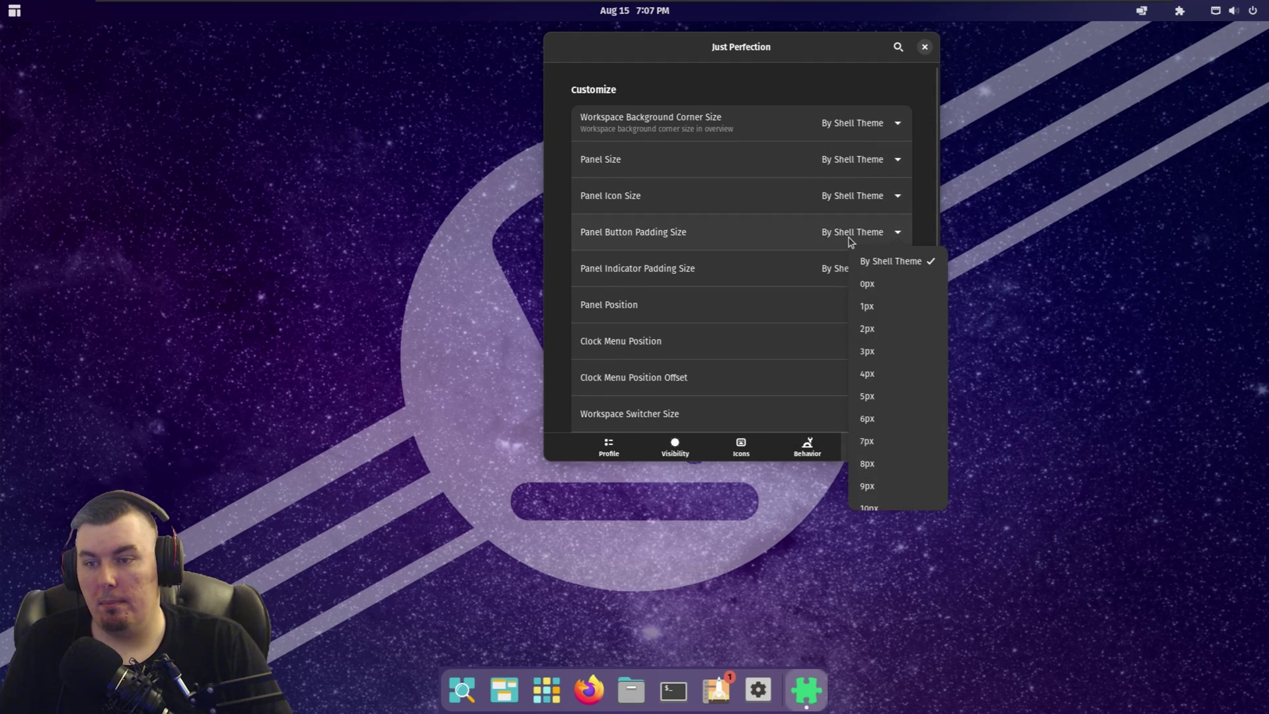
{"action": "left_click", "coordinate": [906, 351]}
{"action": "left_click", "coordinate": [876, 278]}
{"action": "left_click", "coordinate": [884, 320]}
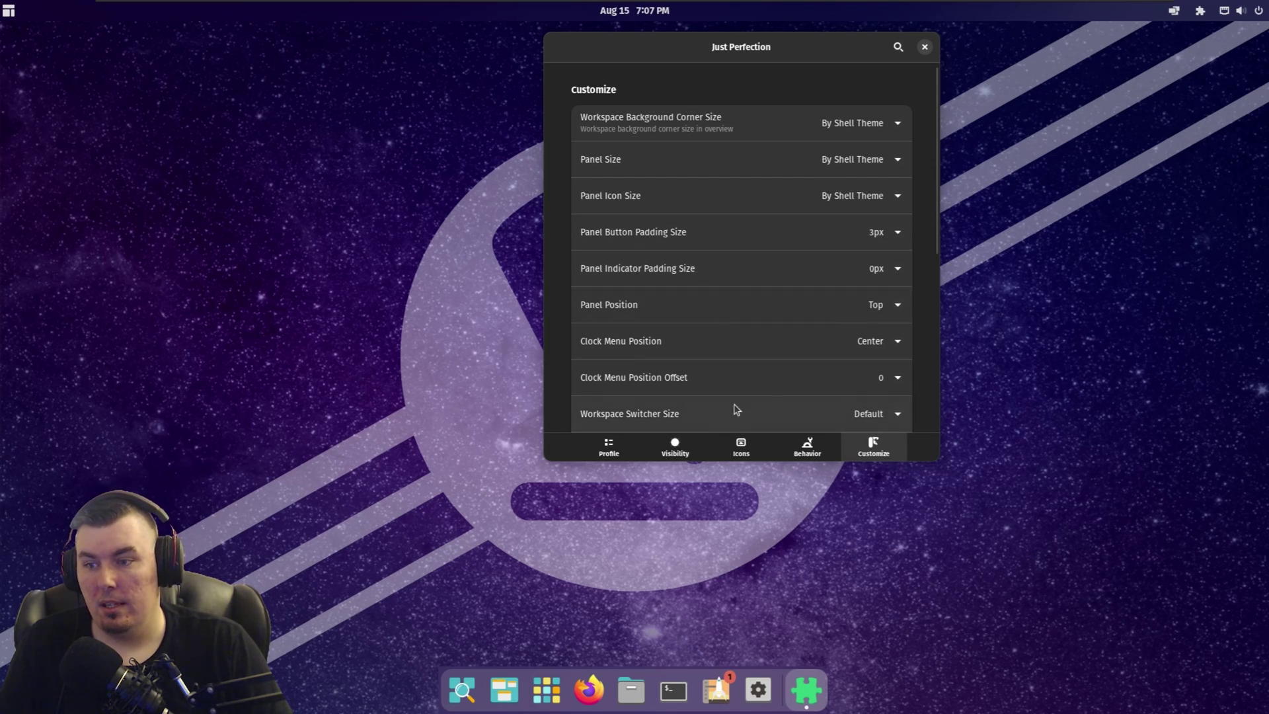
{"action": "left_click", "coordinate": [873, 340]}
{"action": "left_click", "coordinate": [883, 396]}
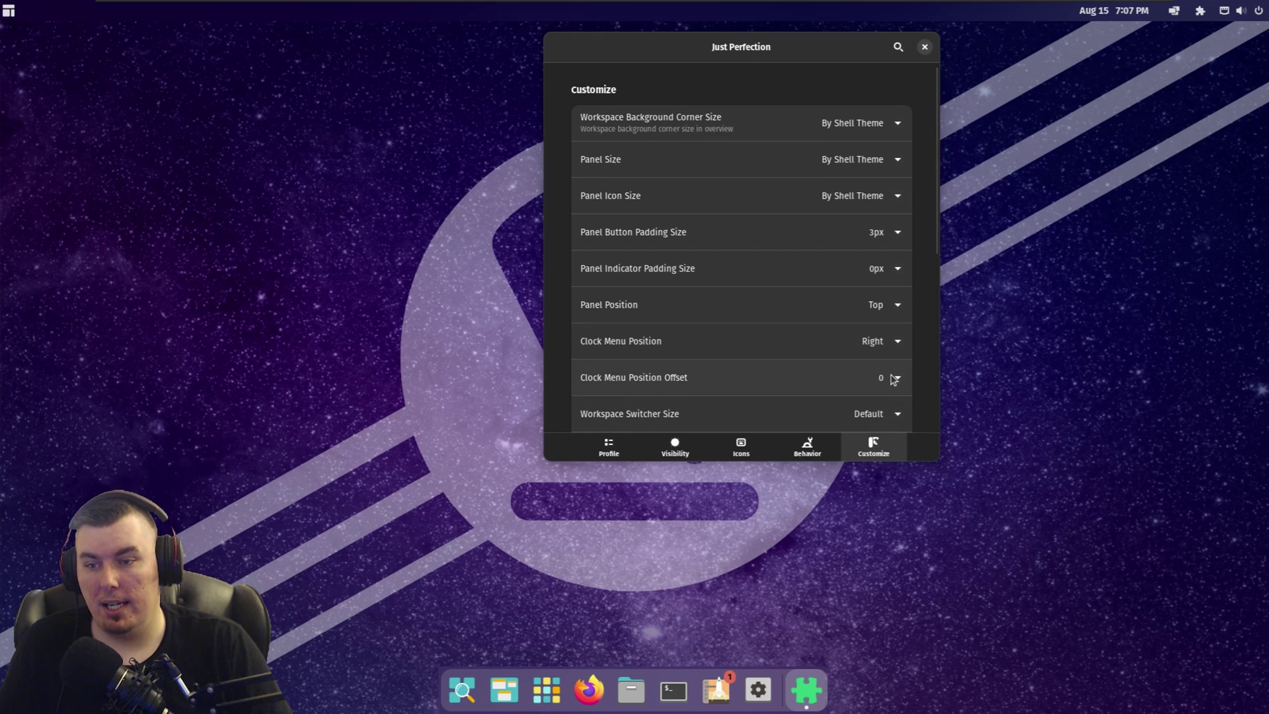
{"action": "left_click", "coordinate": [894, 378]}
{"action": "left_click", "coordinate": [878, 587]}
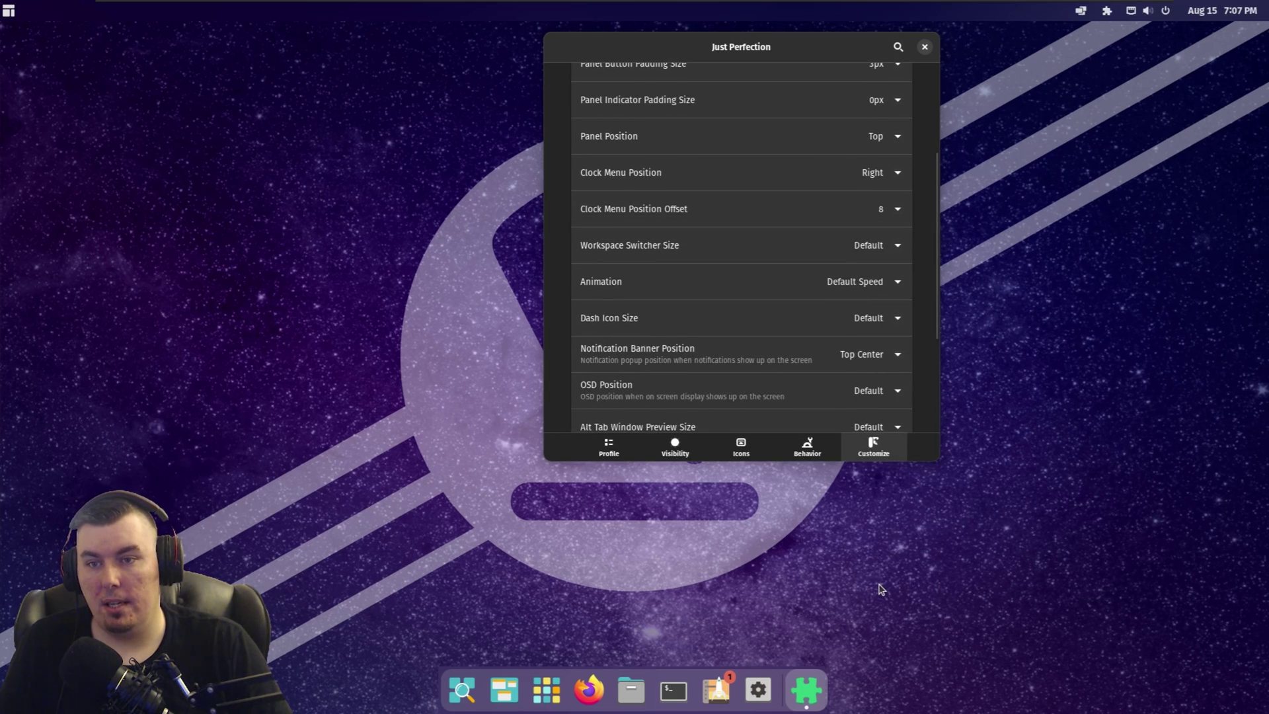
{"action": "left_click", "coordinate": [988, 472]}
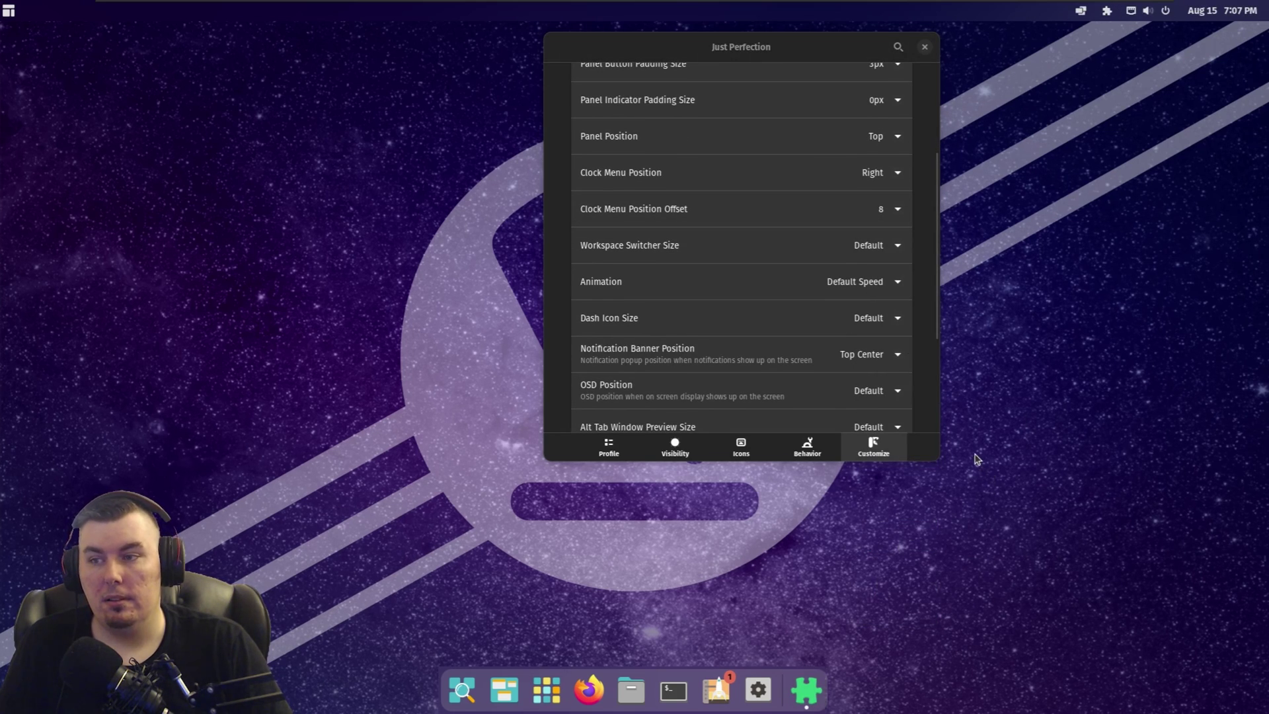
Close Just Perfection and open Files on the Home folder, moved toward the screen centre.
{"action": "left_click", "coordinate": [924, 47]}
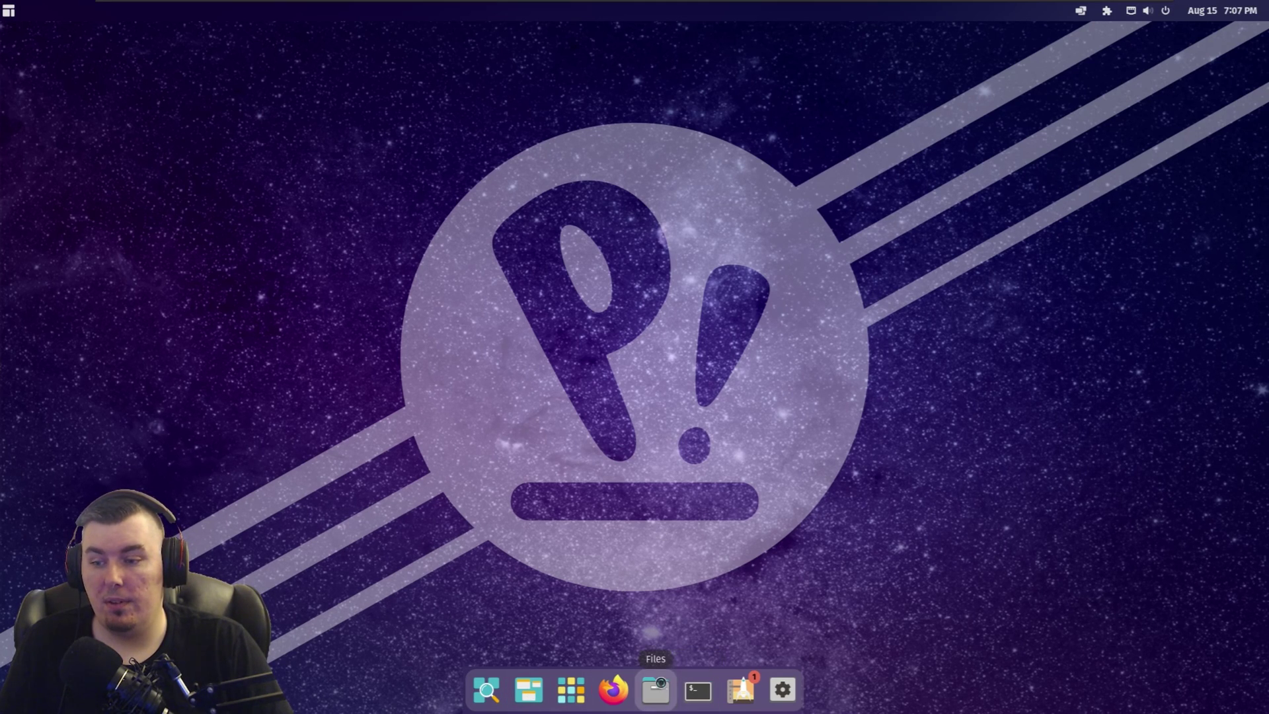
{"action": "left_click", "coordinate": [655, 687]}
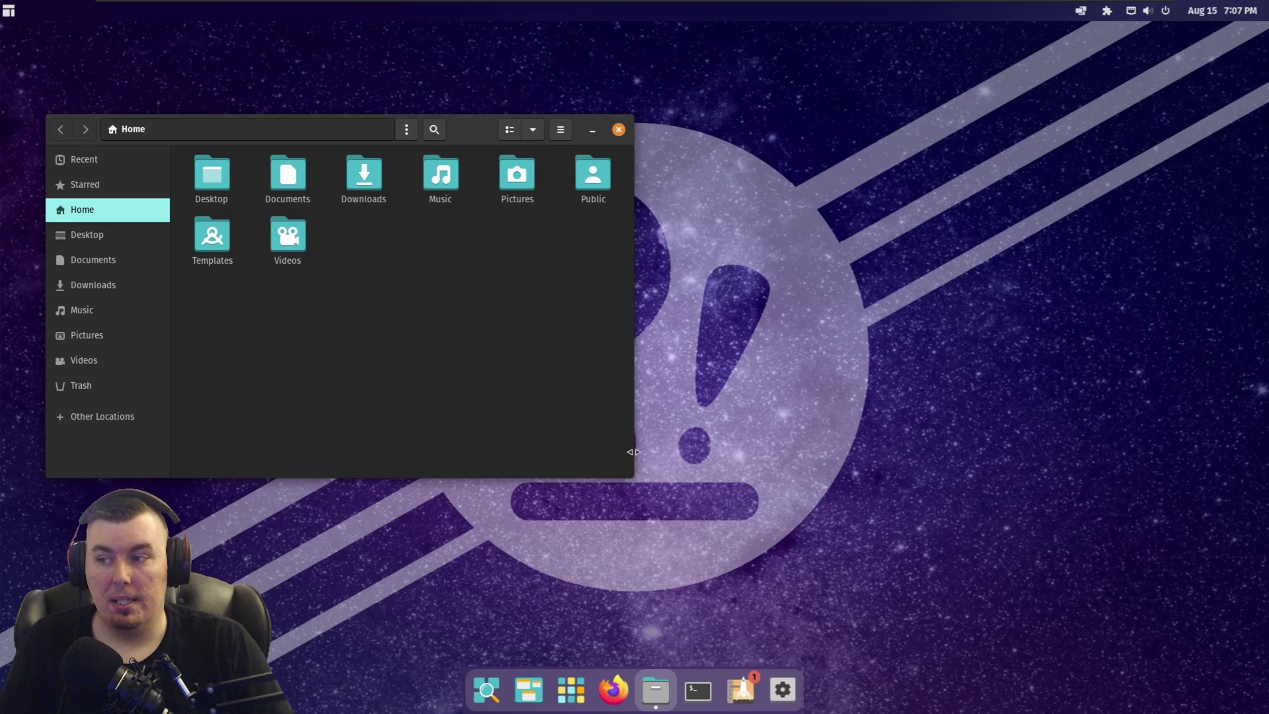
{"action": "left_click_drag", "start_coordinate": [466, 144], "coordinate": [639, 147]}
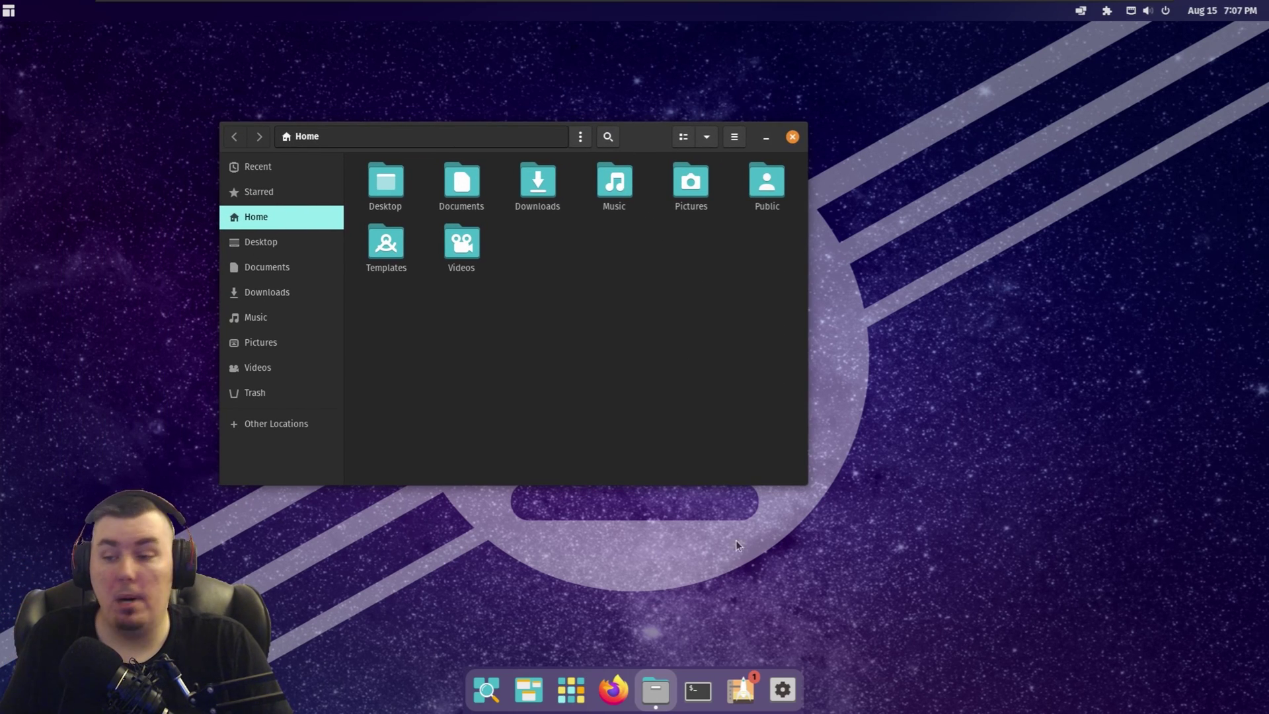
Launch Firefox, dismiss the default-browser prompt, and move its window toward the centre.
{"action": "left_click", "coordinate": [613, 689]}
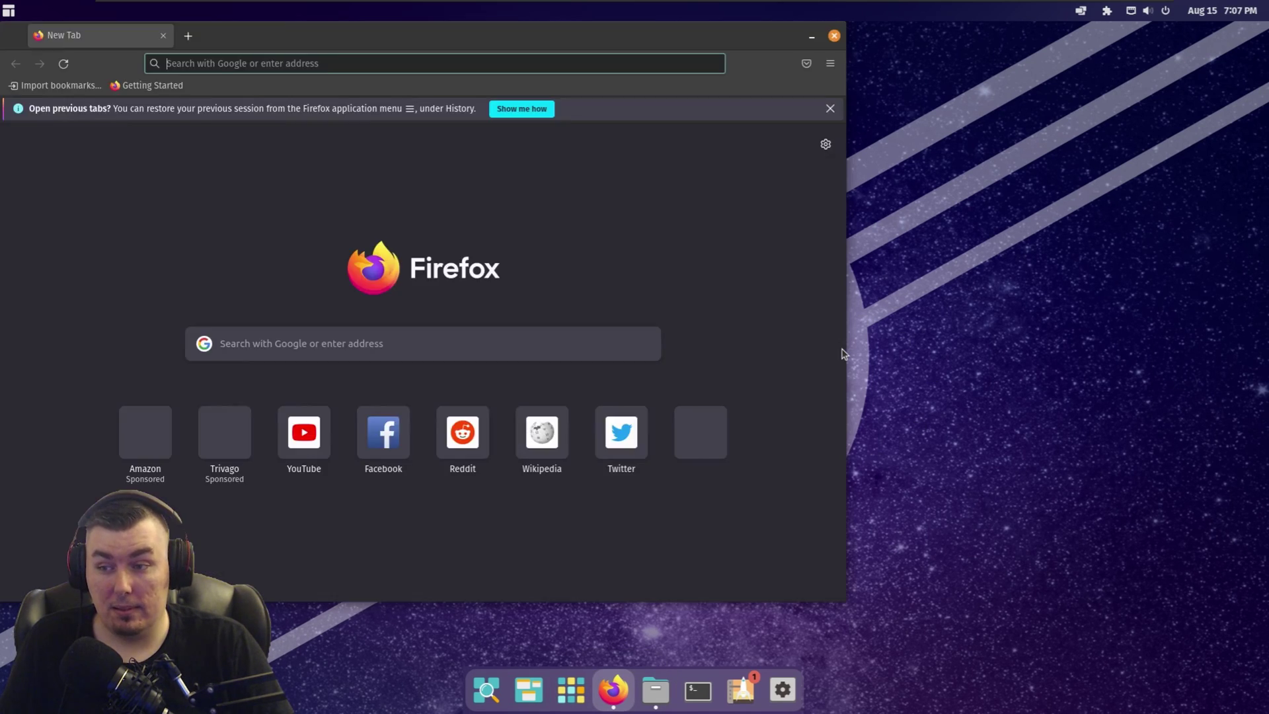
{"action": "left_click", "coordinate": [423, 208]}
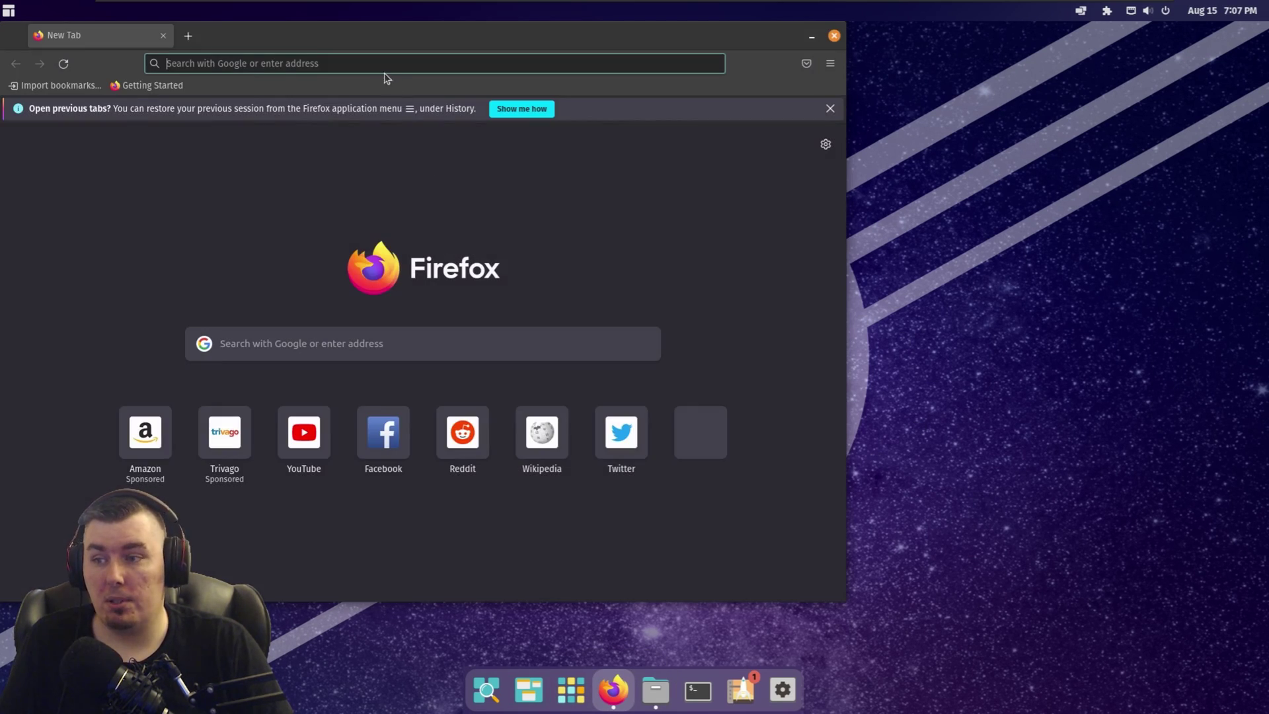
{"action": "left_click_drag", "start_coordinate": [375, 52], "coordinate": [567, 73]}
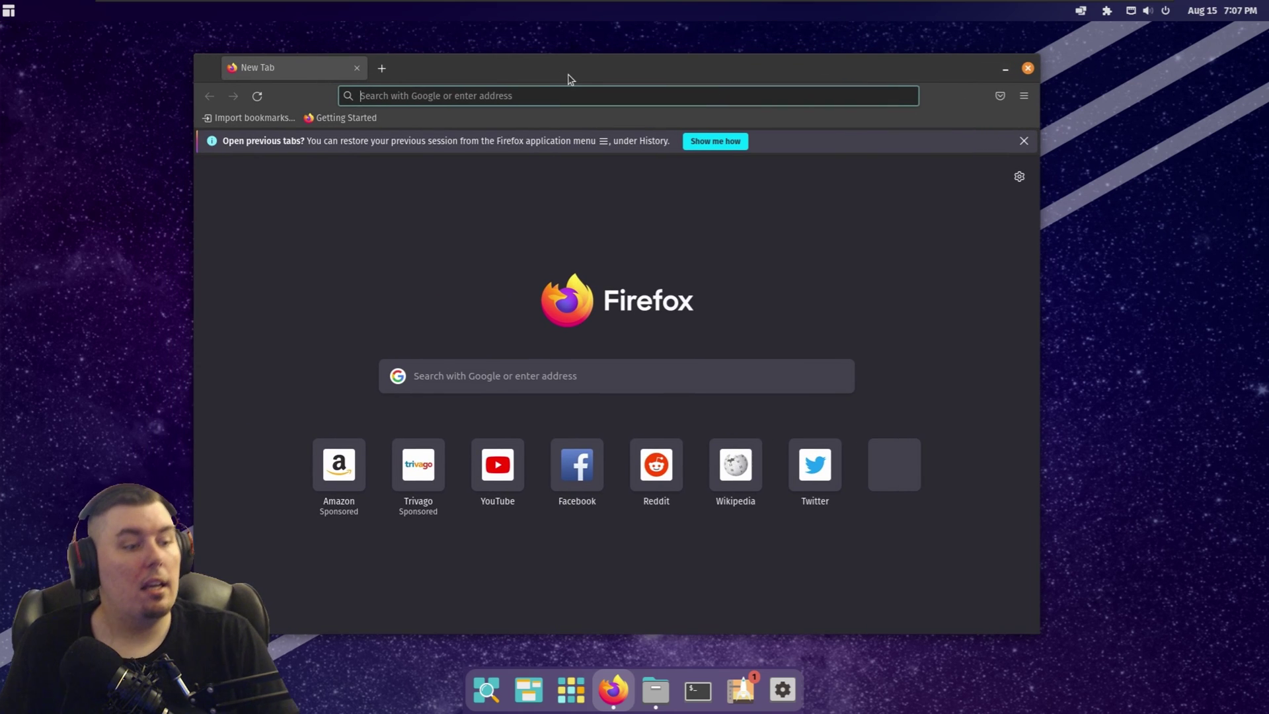
Search 'whitesur github', open the WhiteSur-gtk-theme repository, and copy its URL.
{"action": "left_click", "coordinate": [543, 97]}
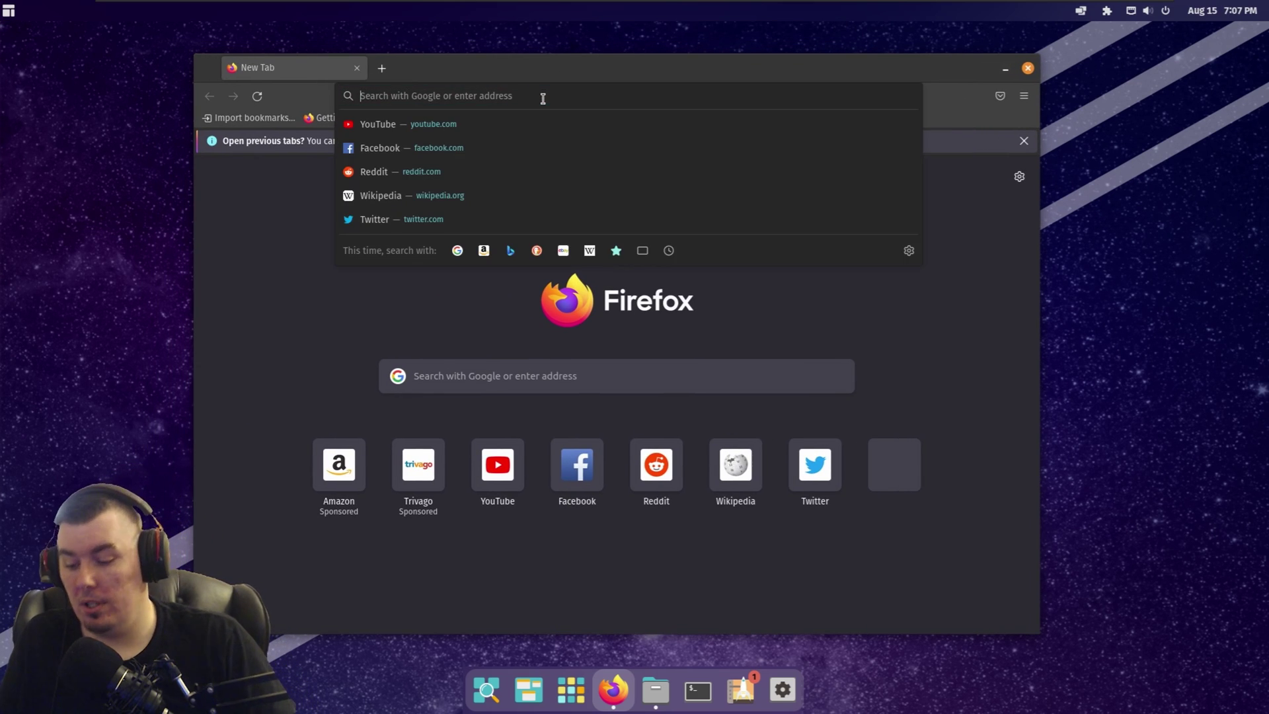
{"action": "type", "text": "whites"}
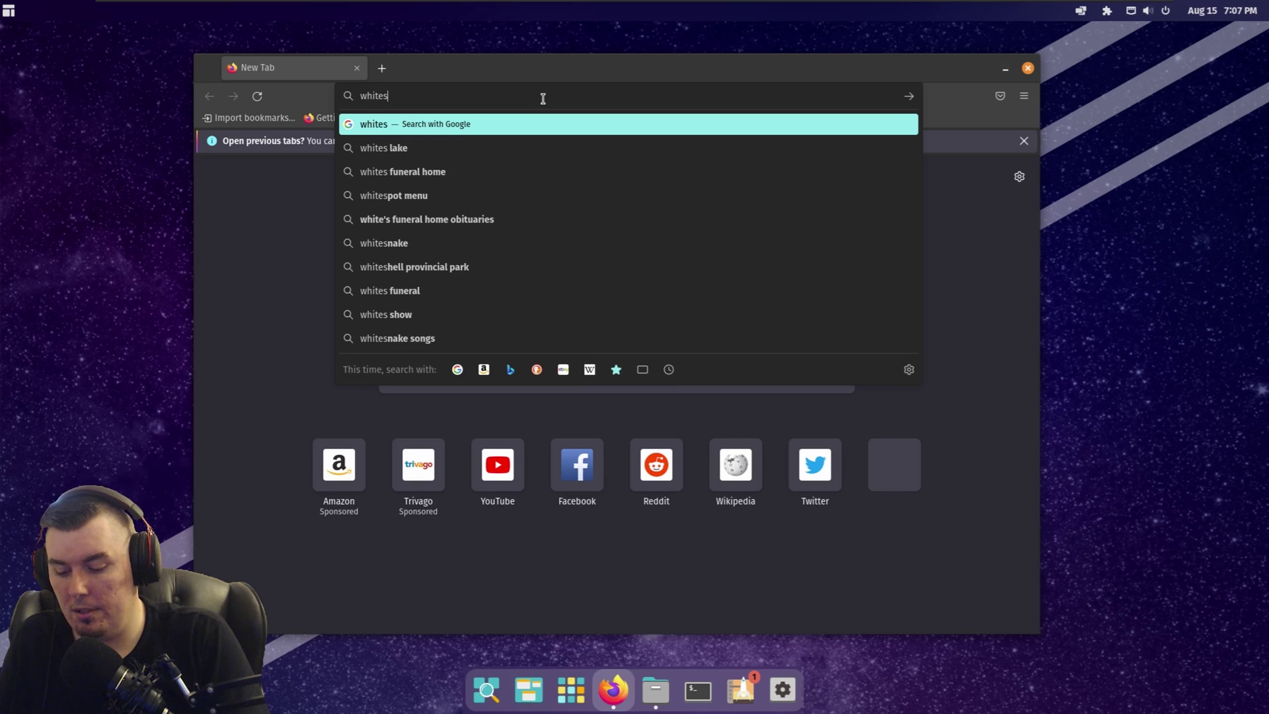
{"action": "type", "text": "ur github"}
{"action": "key", "text": "Return"}
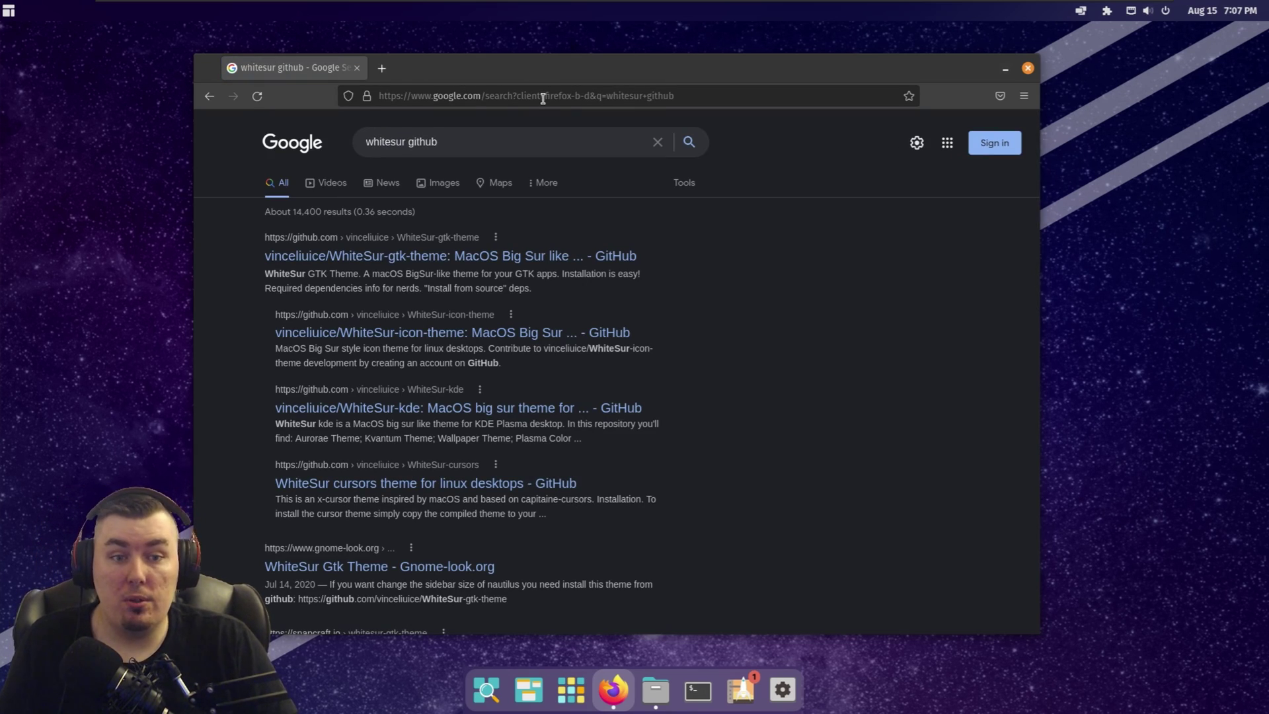
{"action": "left_click", "coordinate": [438, 256]}
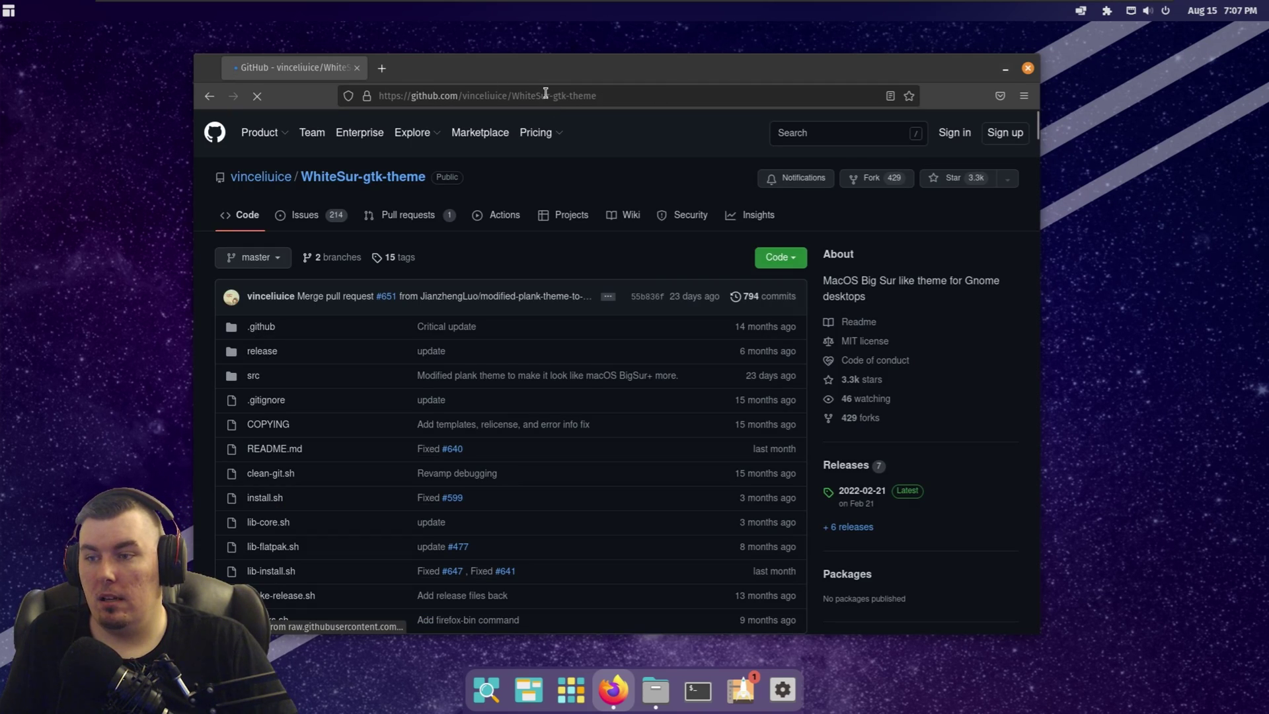
{"action": "right_click", "coordinate": [573, 100]}
{"action": "left_click", "coordinate": [575, 152]}
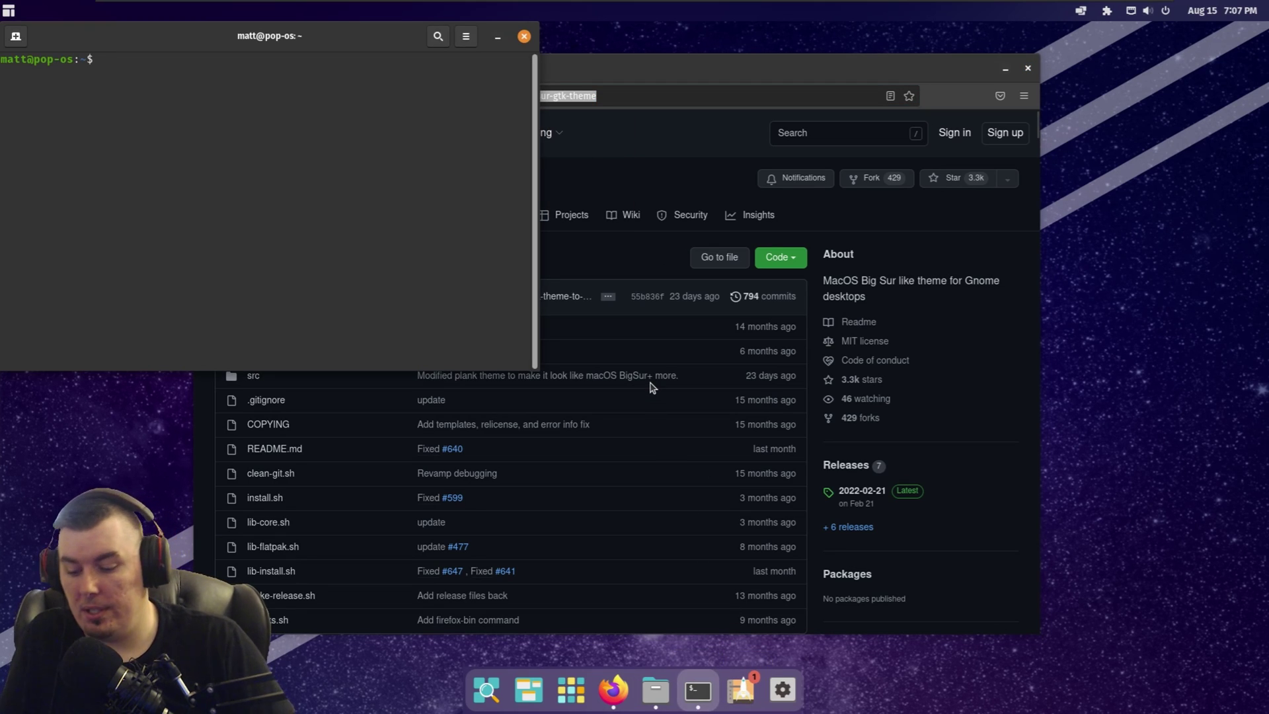
Clone the WhiteSur-gtk-theme repository with git clone and the pasted URL.
{"action": "type", "text": "git clone"}
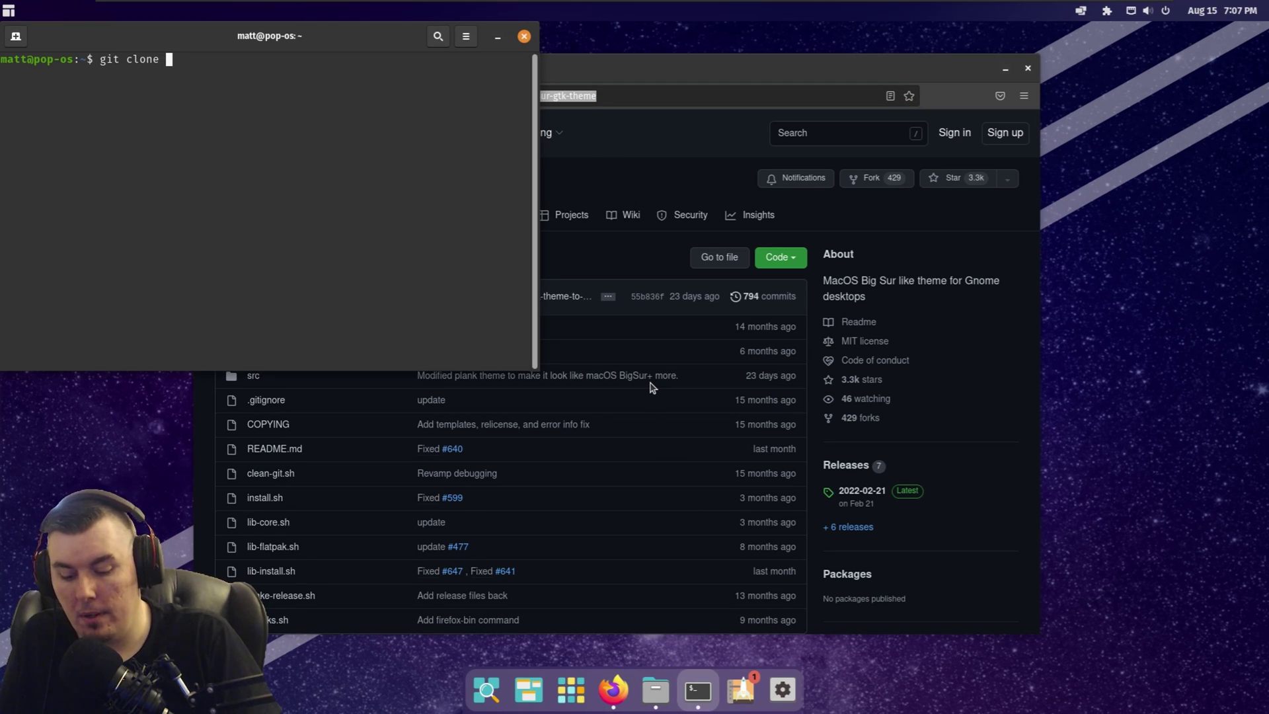
{"action": "key", "text": "ctrl+shift+v"}
{"action": "key", "text": "Return"}
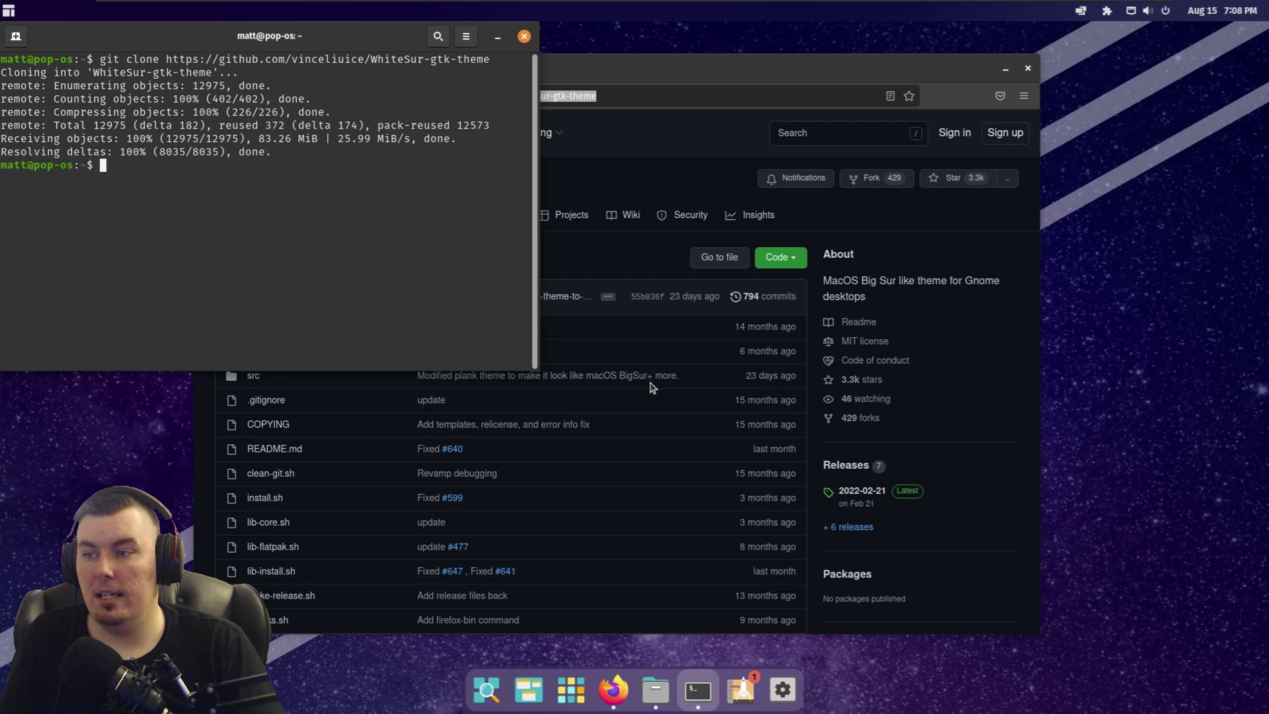
Enter the WhiteSur-gtk-theme folder and run ./install.sh, supplying the sudo password.
{"action": "type", "text": "cd W"}
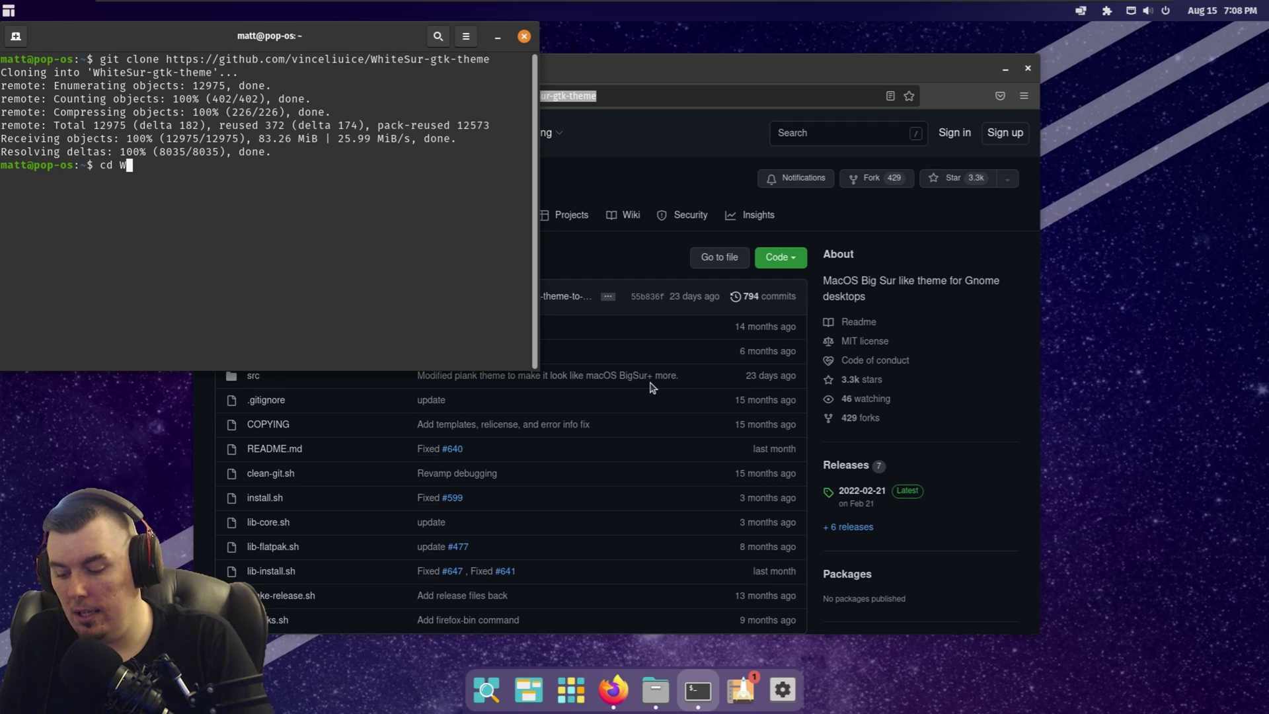
{"action": "key", "text": "Tab"}
{"action": "key", "text": "Return"}
{"action": "type", "text": "./"}
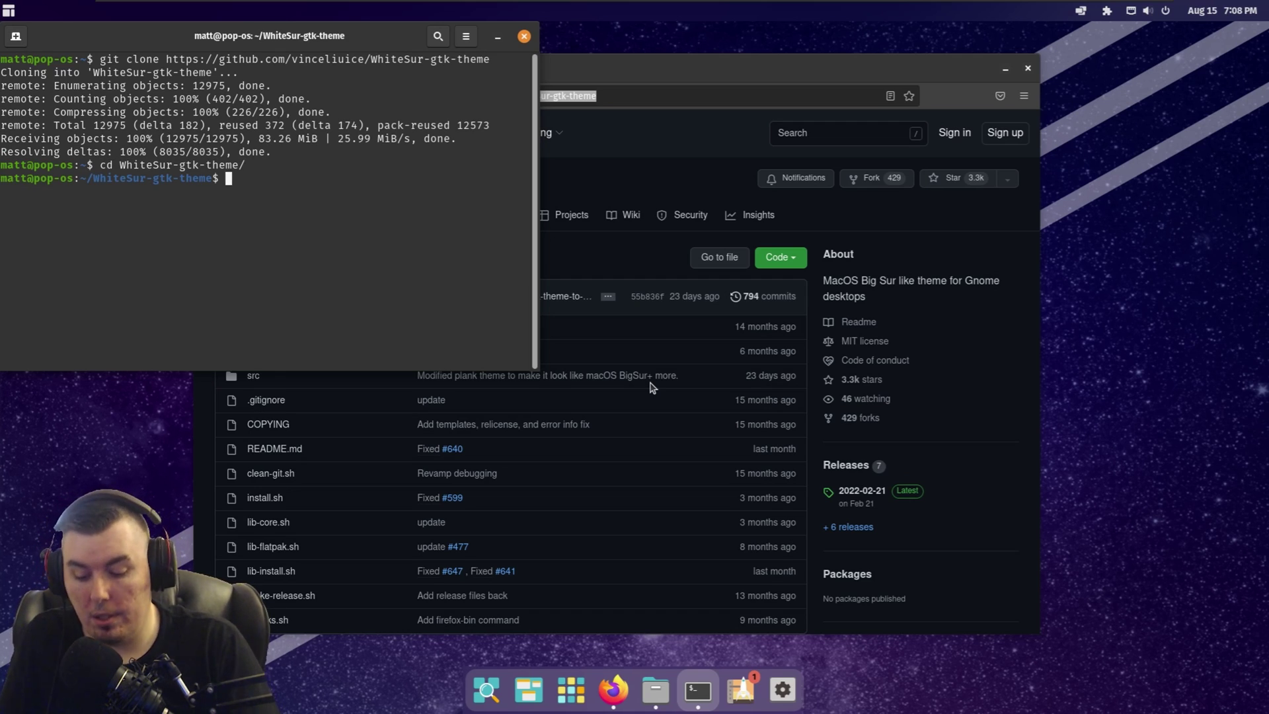
{"action": "type", "text": "ins"}
{"action": "key", "text": "Tab"}
{"action": "key", "text": "Return"}
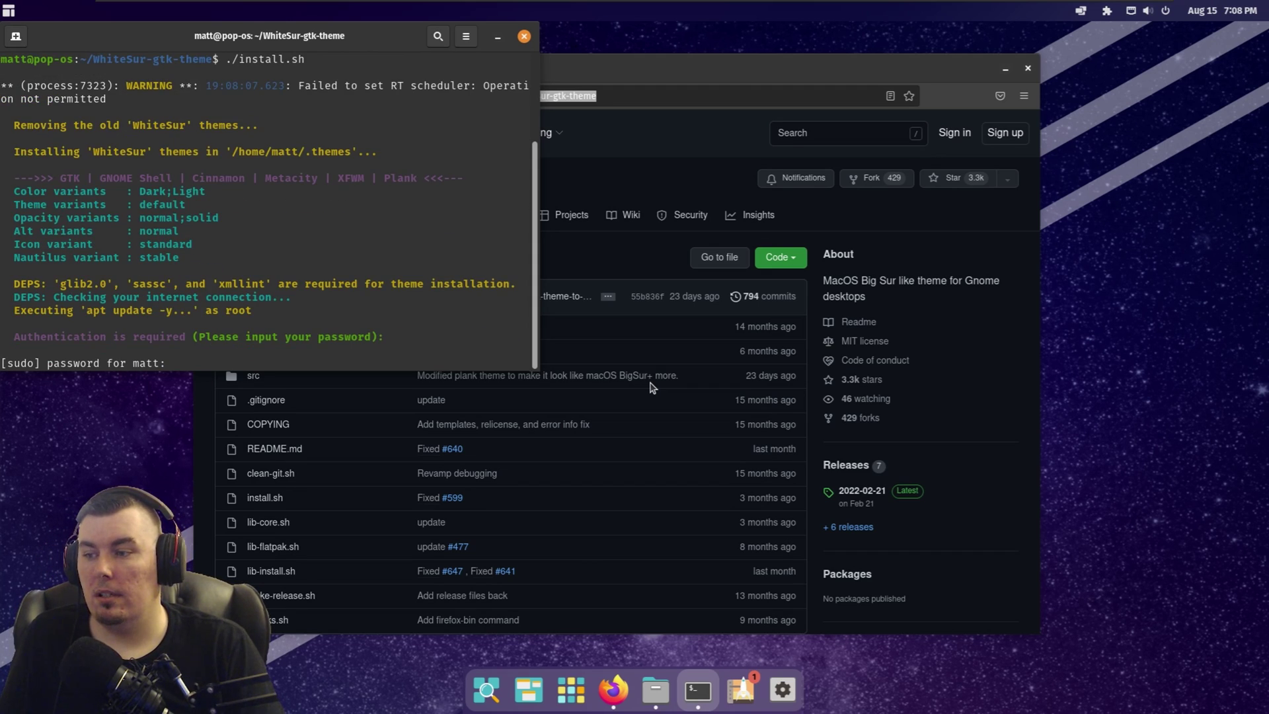
{"action": "key", "text": "Return"}
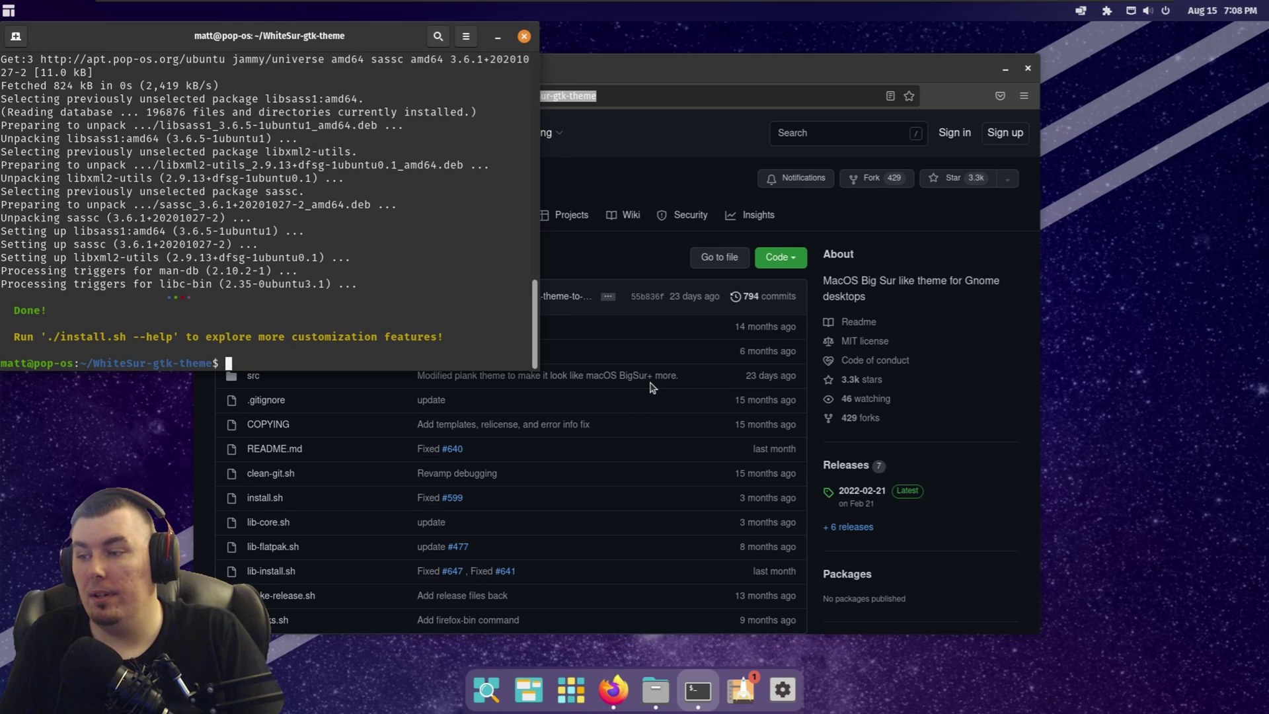
Close the terminal and Firefox, then launch Tweaks by searching 'twe'.
{"action": "left_click", "coordinate": [523, 37]}
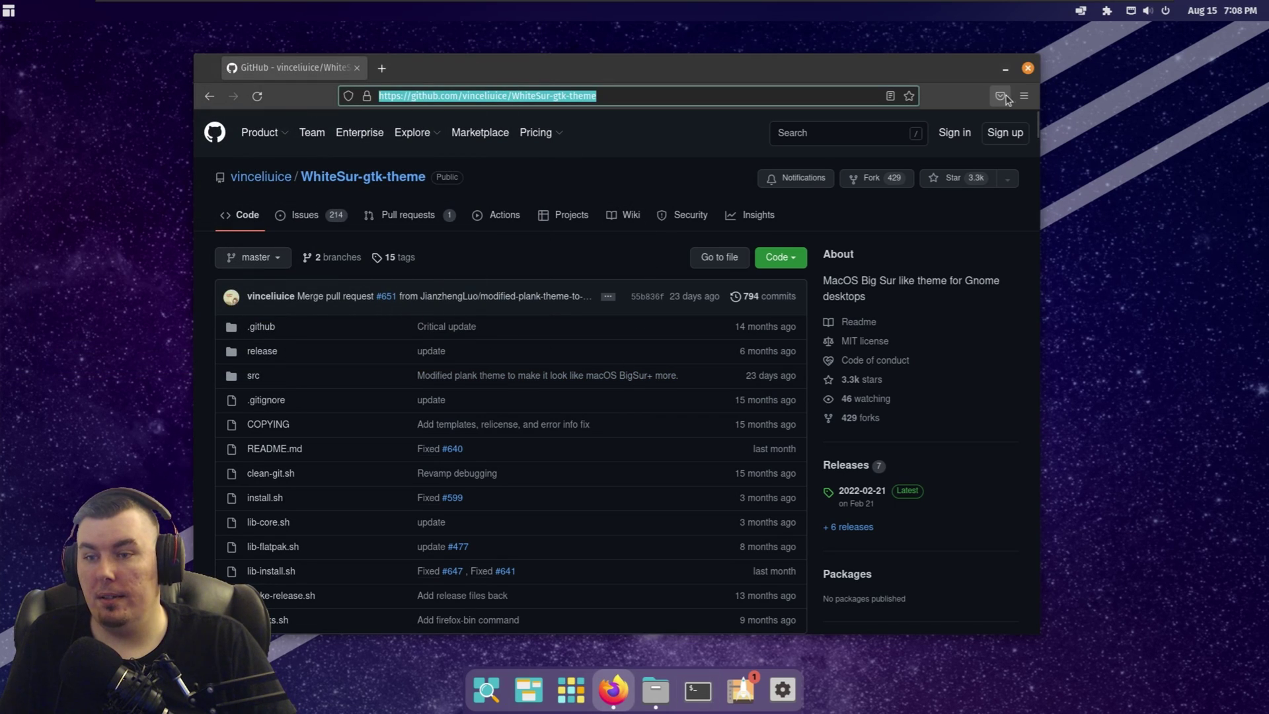
{"action": "left_click", "coordinate": [1027, 69]}
{"action": "key", "text": "super"}
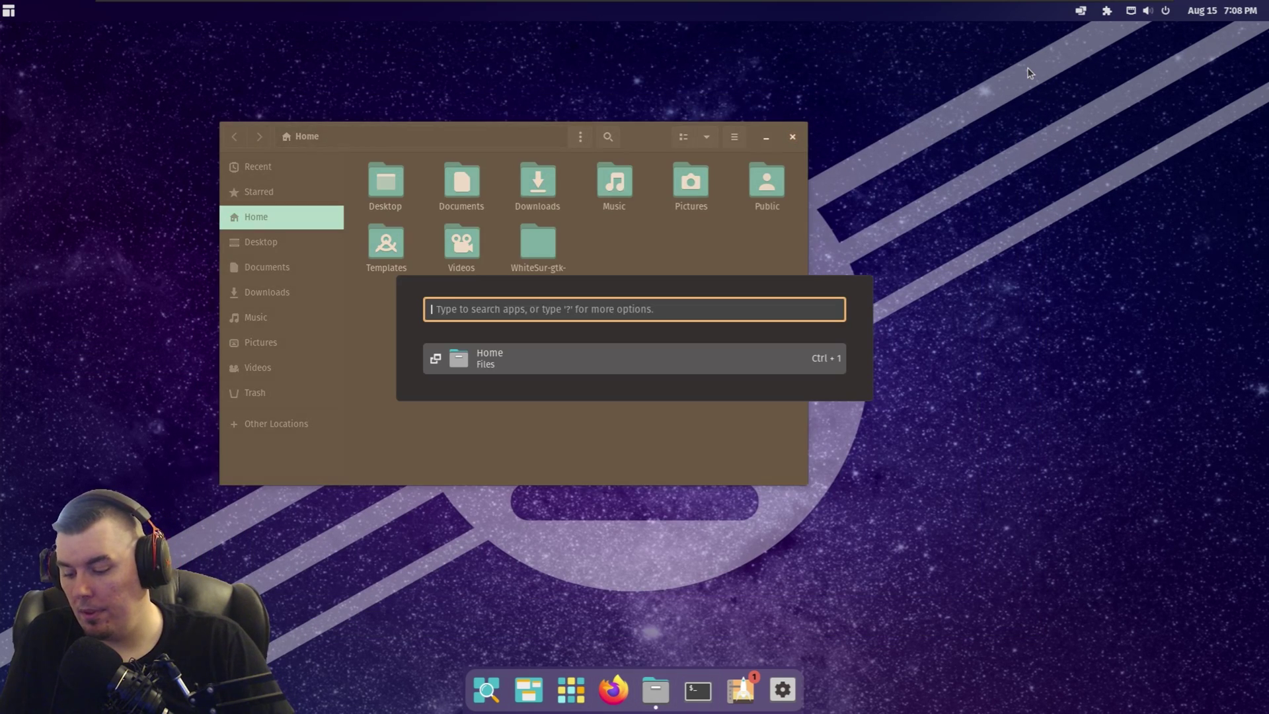
{"action": "type", "text": "twe"}
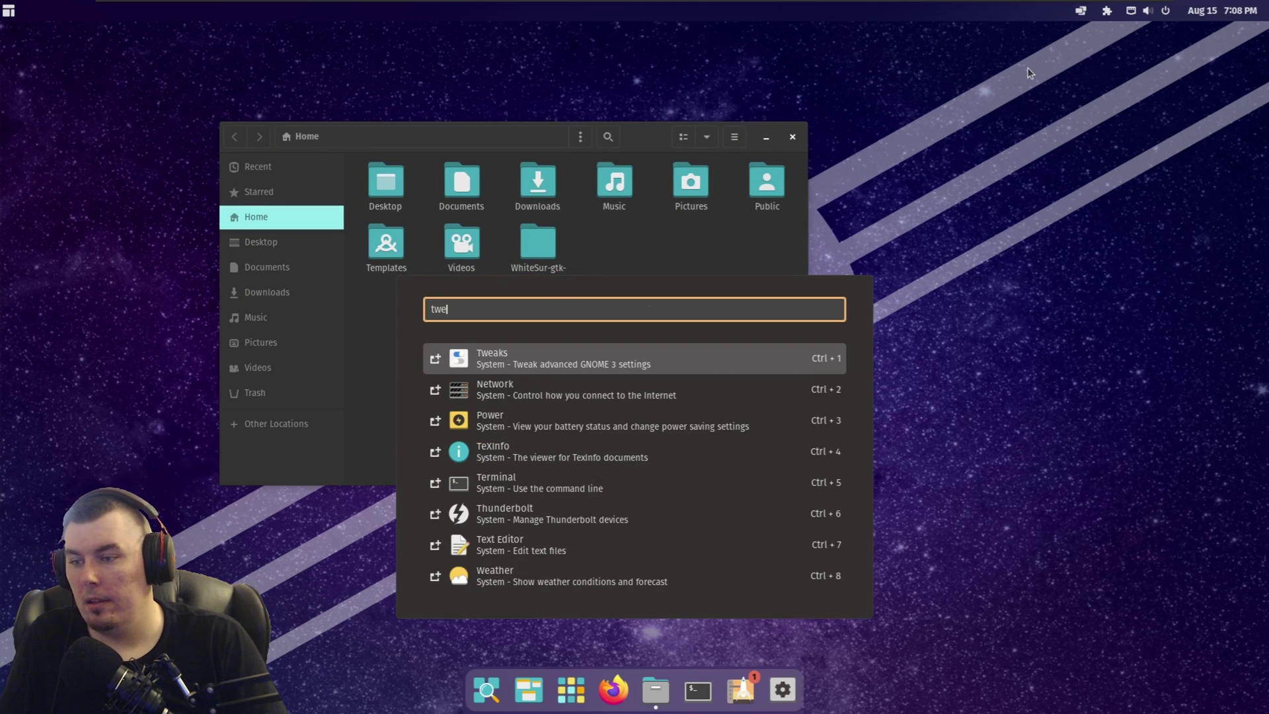
{"action": "key", "text": "Return"}
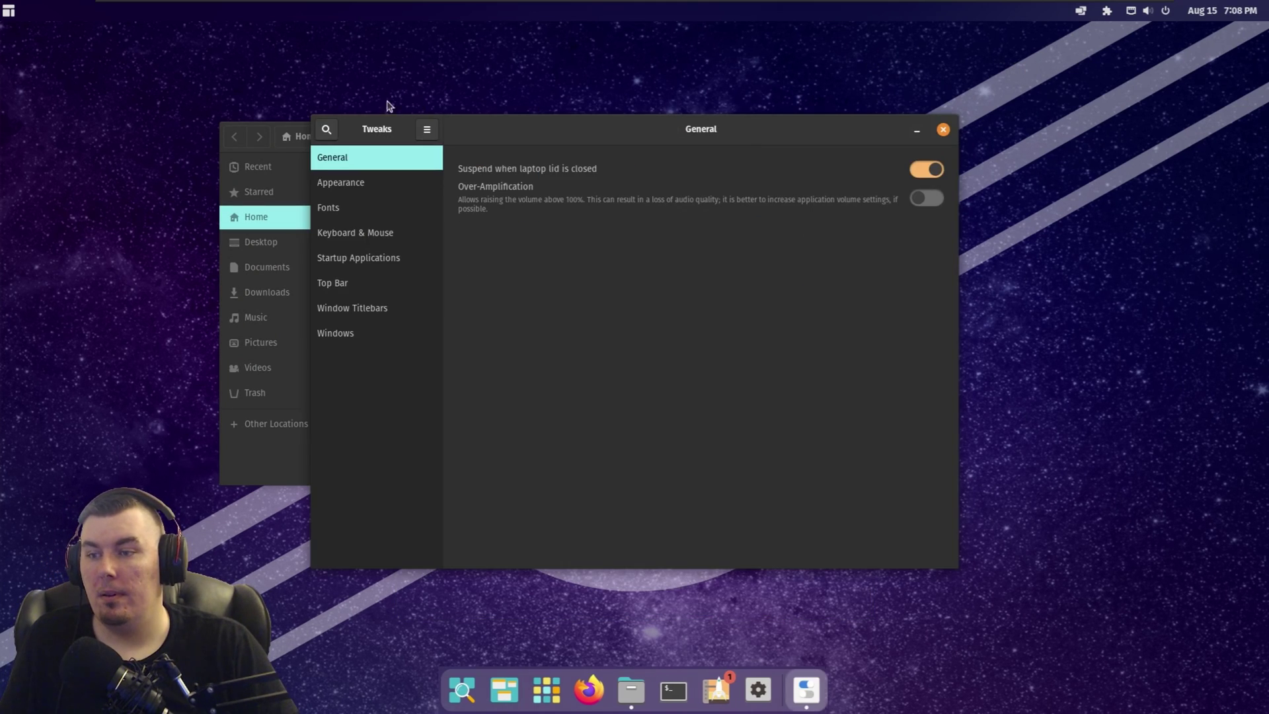
Set the Shell and Legacy Applications themes to WhiteSur-Dark under Appearance, then close Tweaks.
{"action": "left_click", "coordinate": [363, 188]}
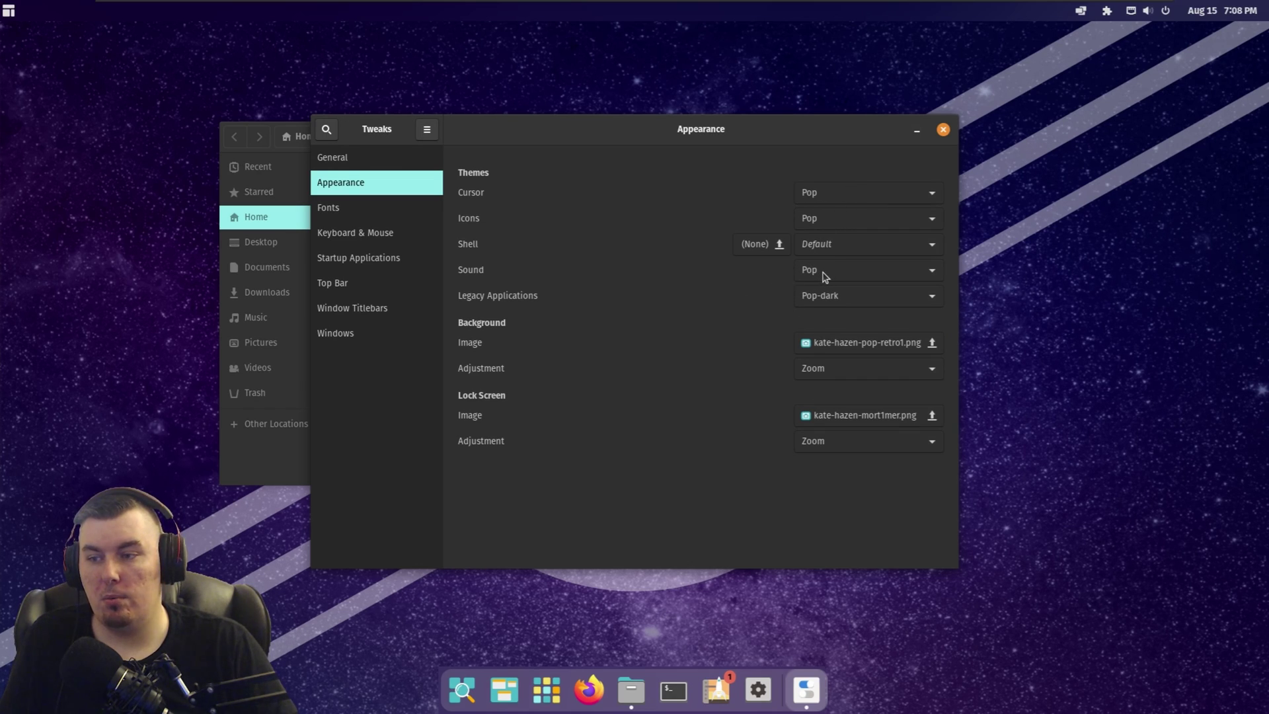
{"action": "left_click", "coordinate": [824, 250]}
{"action": "left_click", "coordinate": [869, 301]}
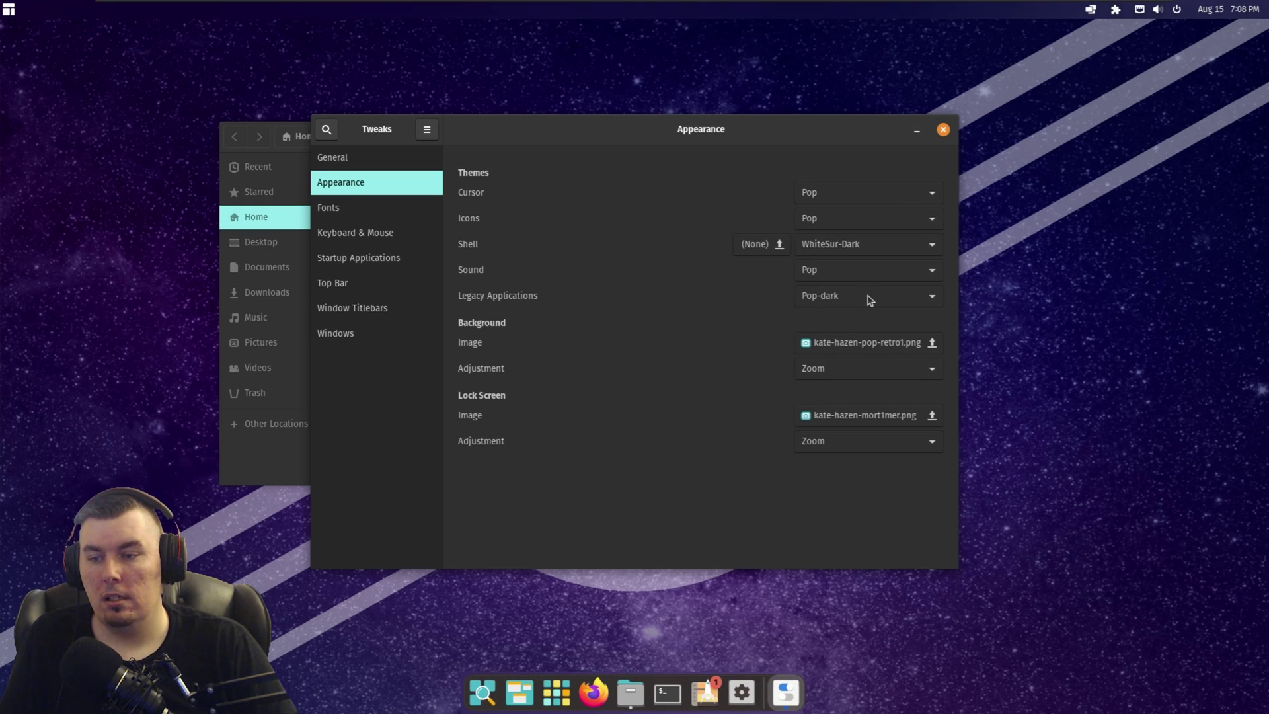
{"action": "left_click", "coordinate": [831, 291]}
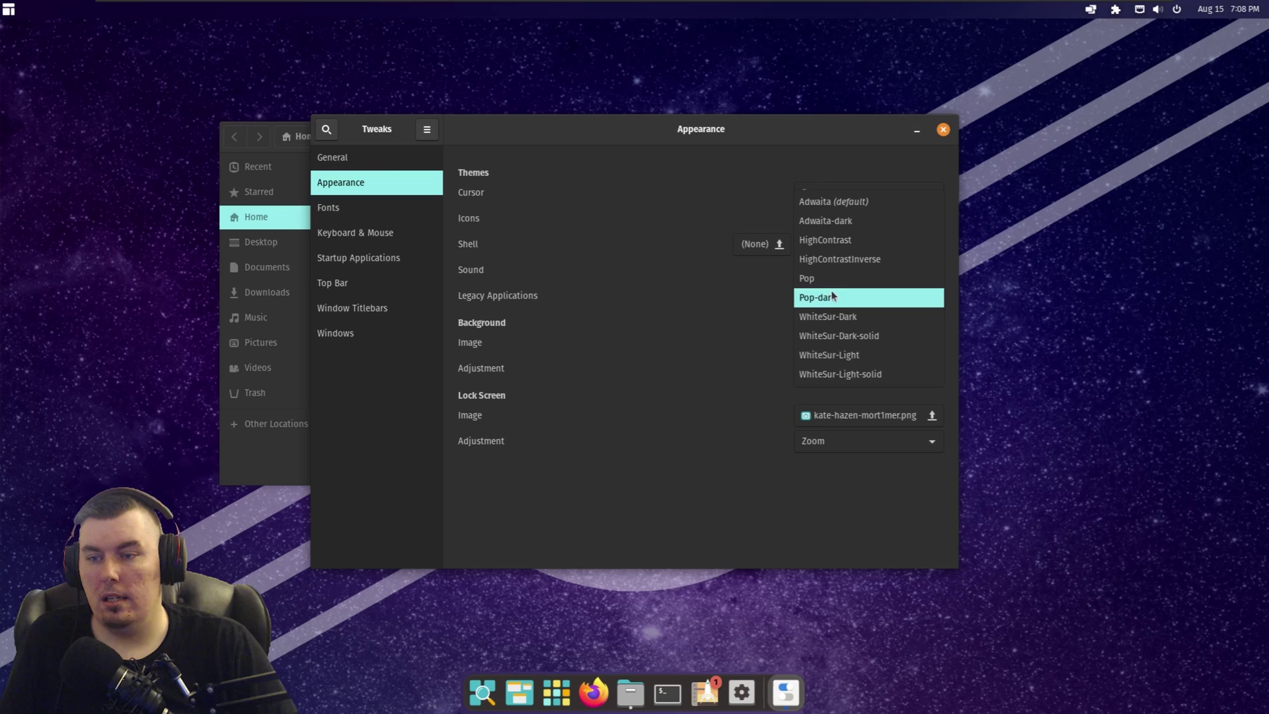
{"action": "left_click", "coordinate": [852, 318]}
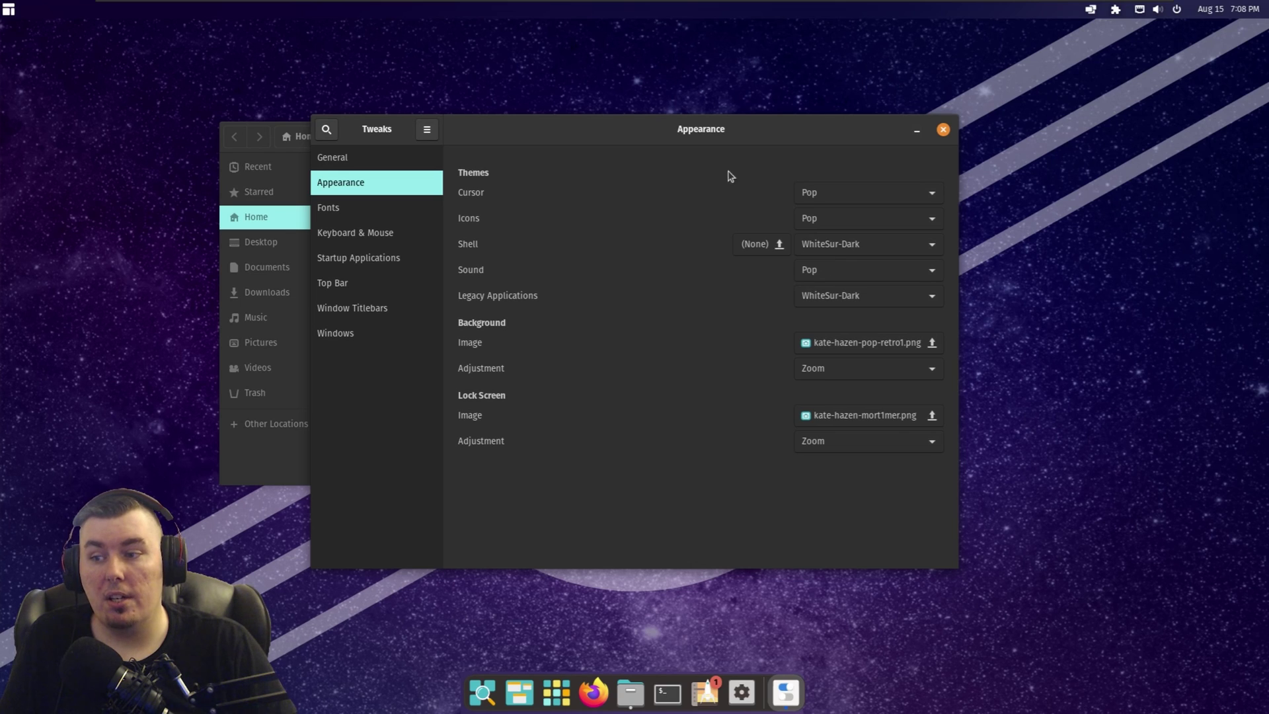
{"action": "left_click_drag", "start_coordinate": [646, 136], "coordinate": [679, 150]}
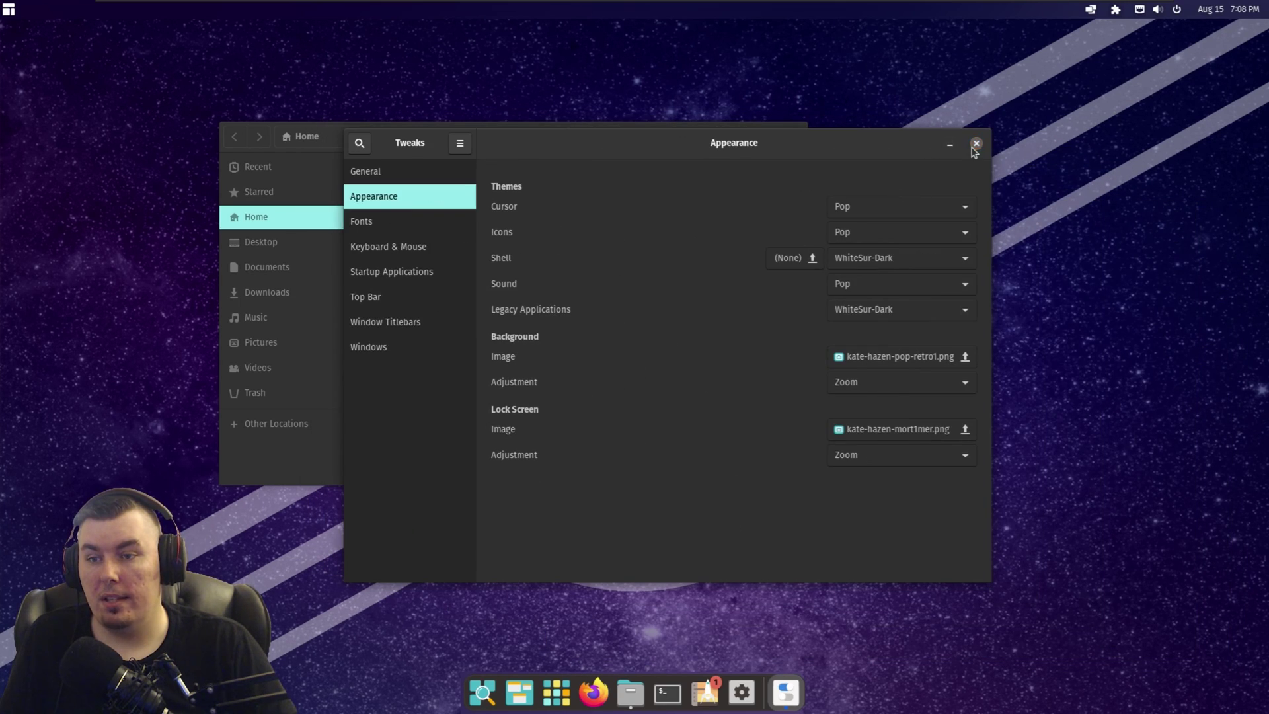
{"action": "left_click", "coordinate": [975, 145]}
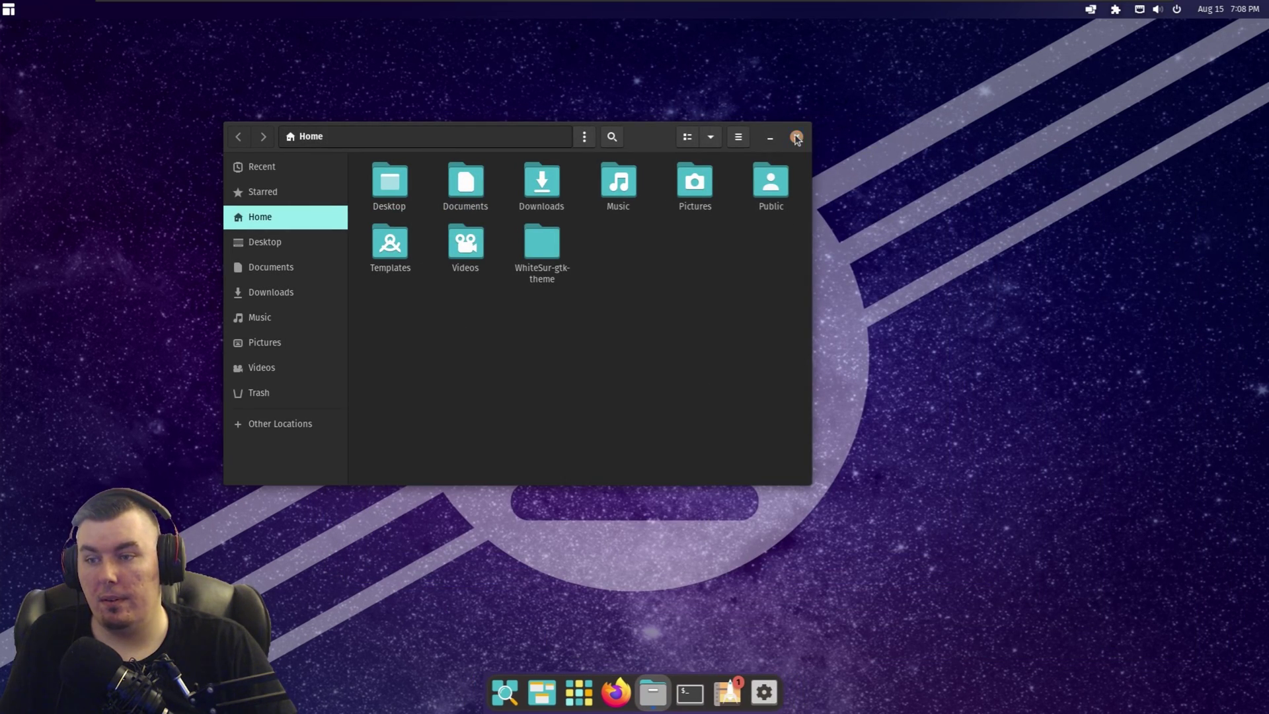
Close Files, restart GNOME Shell via Alt+F2 'r', and reopen Files near the screen centre.
{"action": "left_click", "coordinate": [797, 137]}
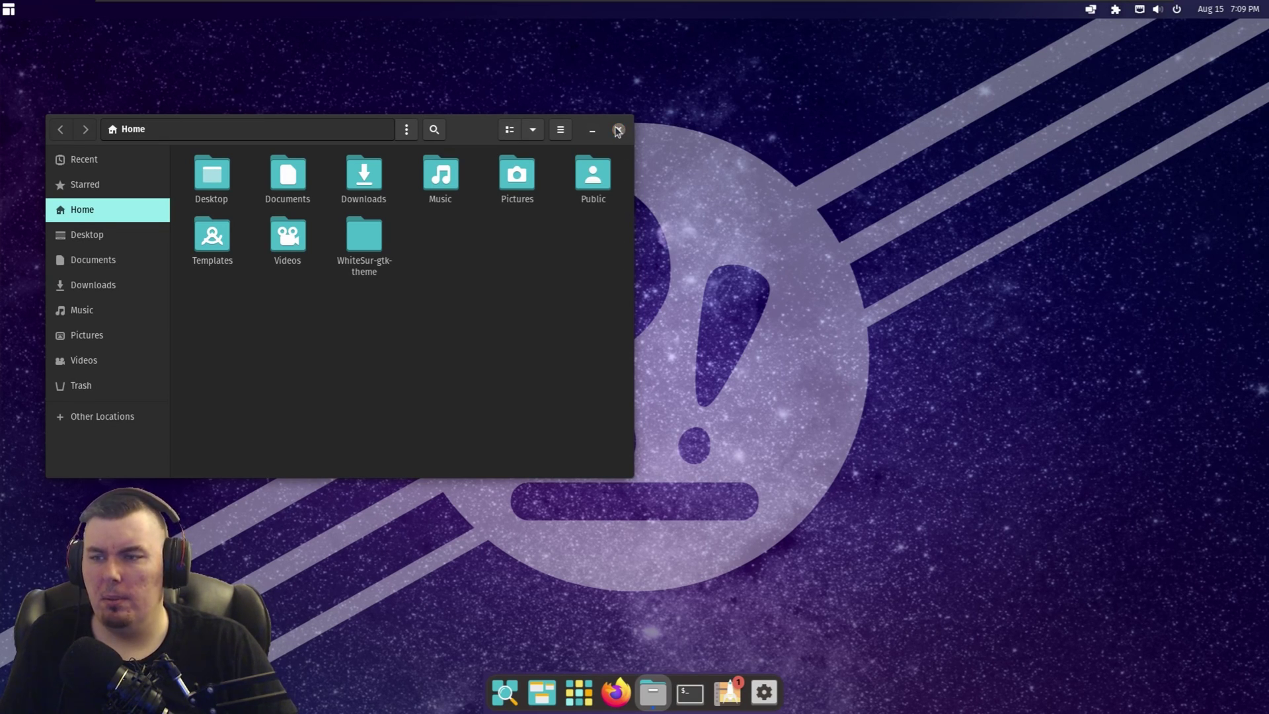
{"action": "left_click", "coordinate": [616, 130]}
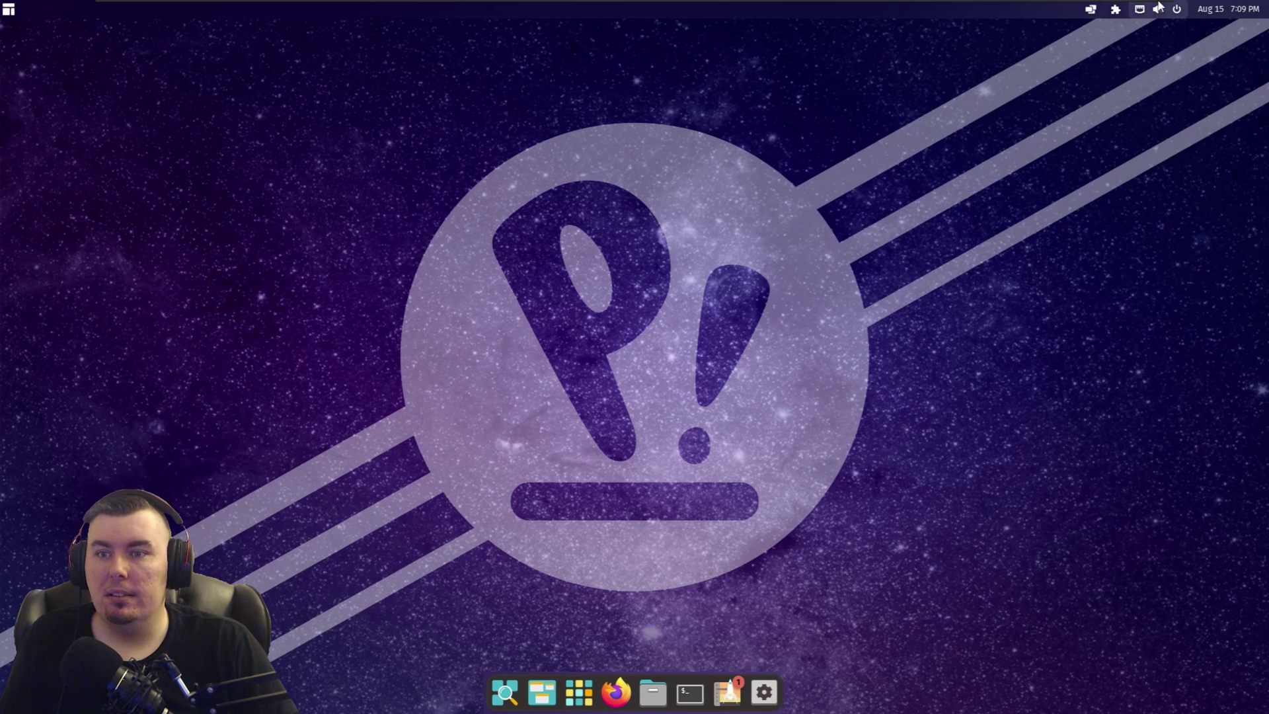
{"action": "mouse_move", "coordinate": [1157, 6]}
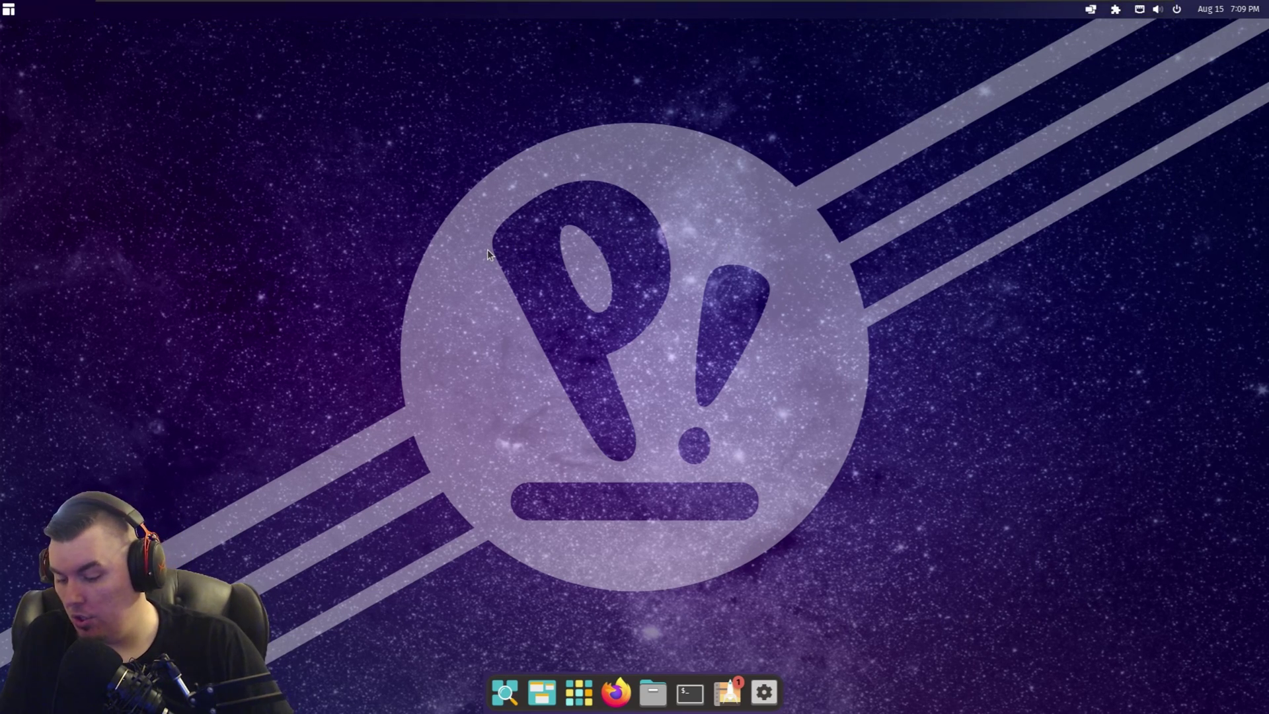
{"action": "key", "text": "alt+F2"}
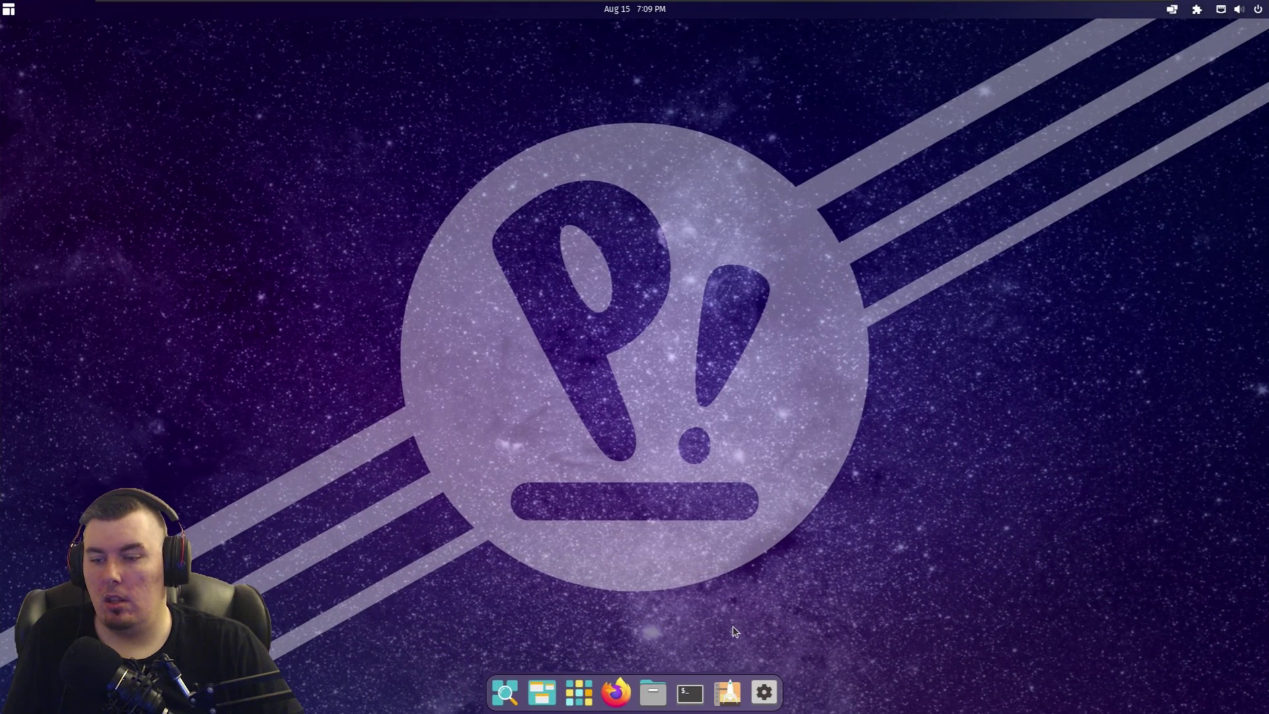
{"action": "left_click", "coordinate": [652, 692]}
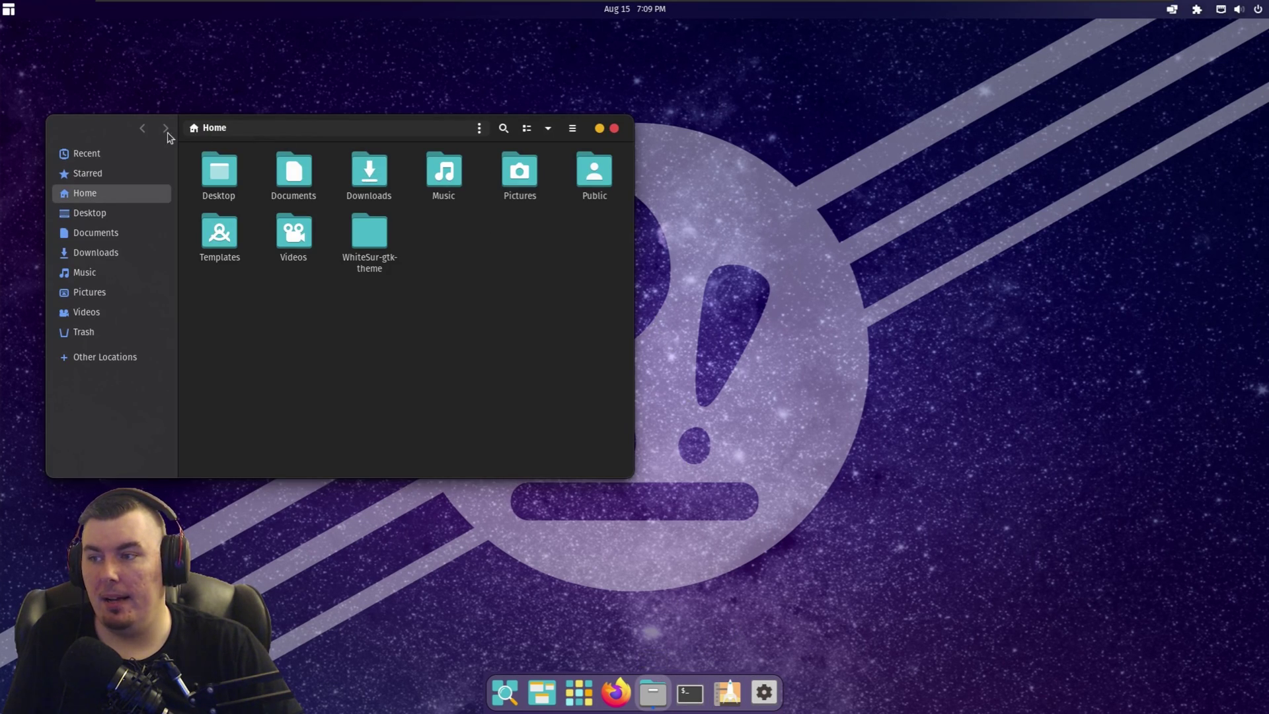
{"action": "left_click_drag", "start_coordinate": [140, 120], "coordinate": [394, 100]}
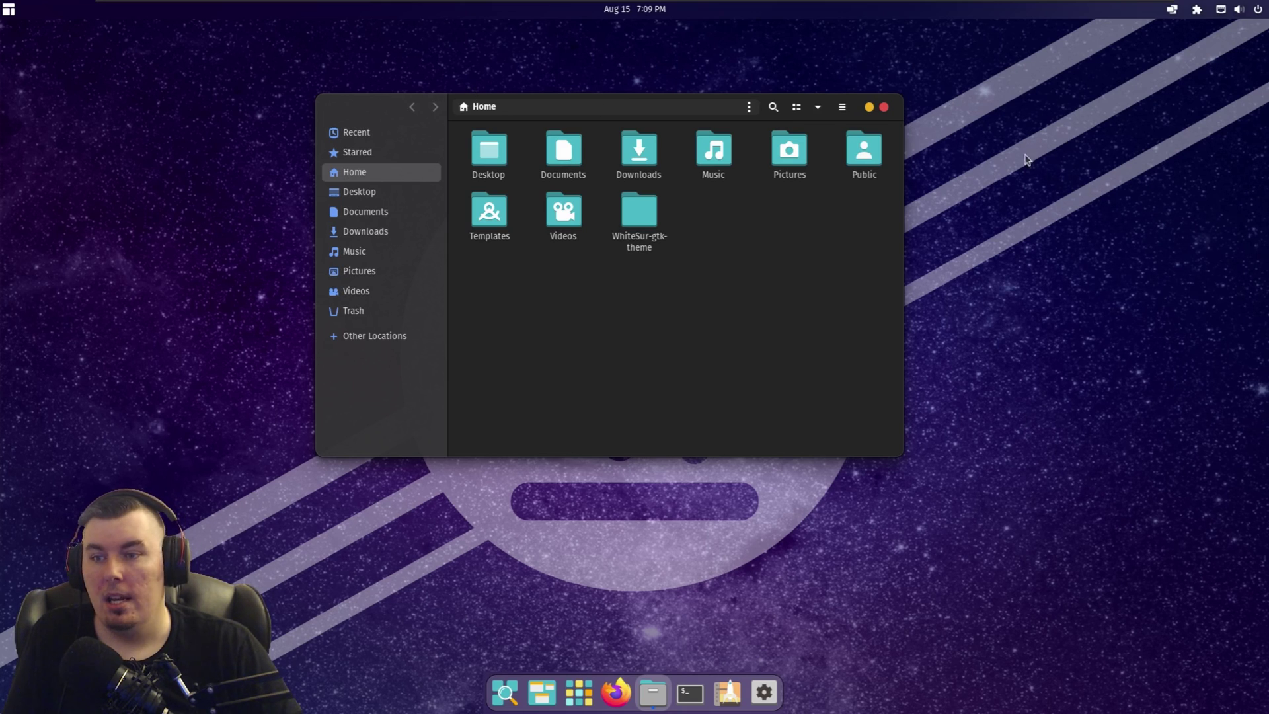
Launch Tweaks, place titlebar buttons on the Left with Maximize enabled, then close Tweaks.
{"action": "key", "text": "super"}
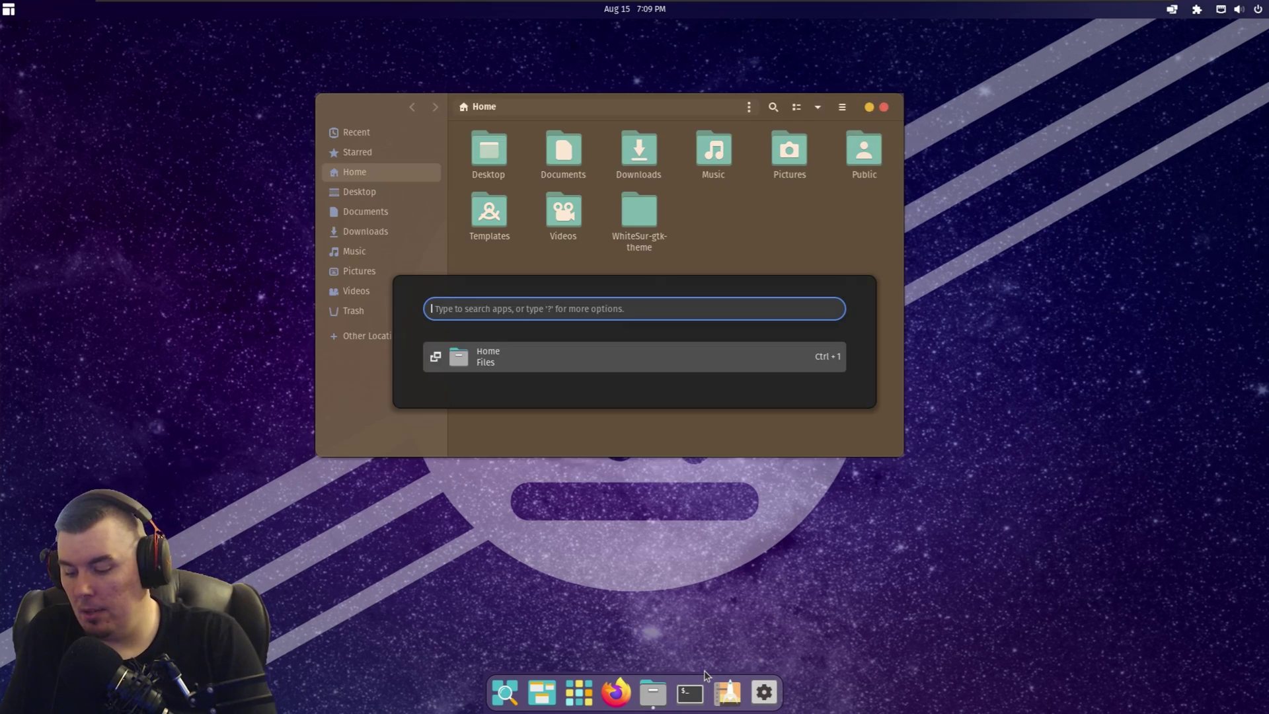
{"action": "type", "text": "tweaks"}
{"action": "key", "text": "Return"}
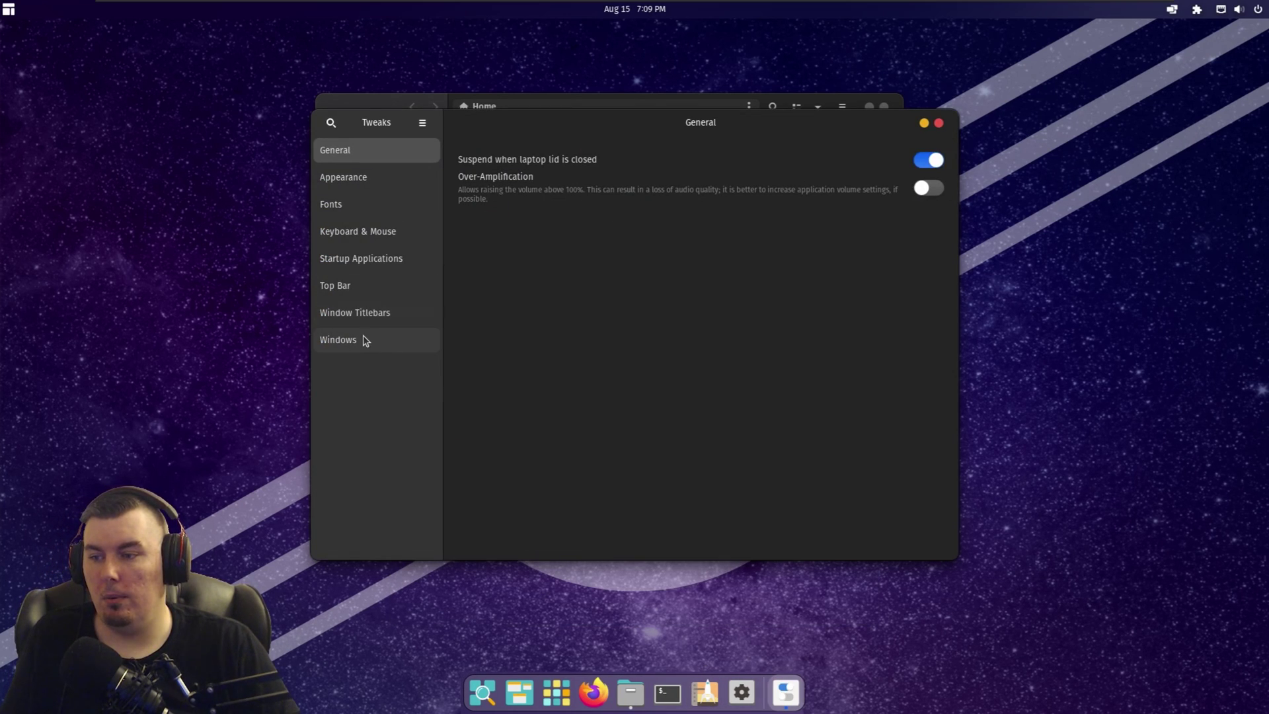
{"action": "left_click", "coordinate": [350, 321]}
{"action": "left_click", "coordinate": [893, 310]}
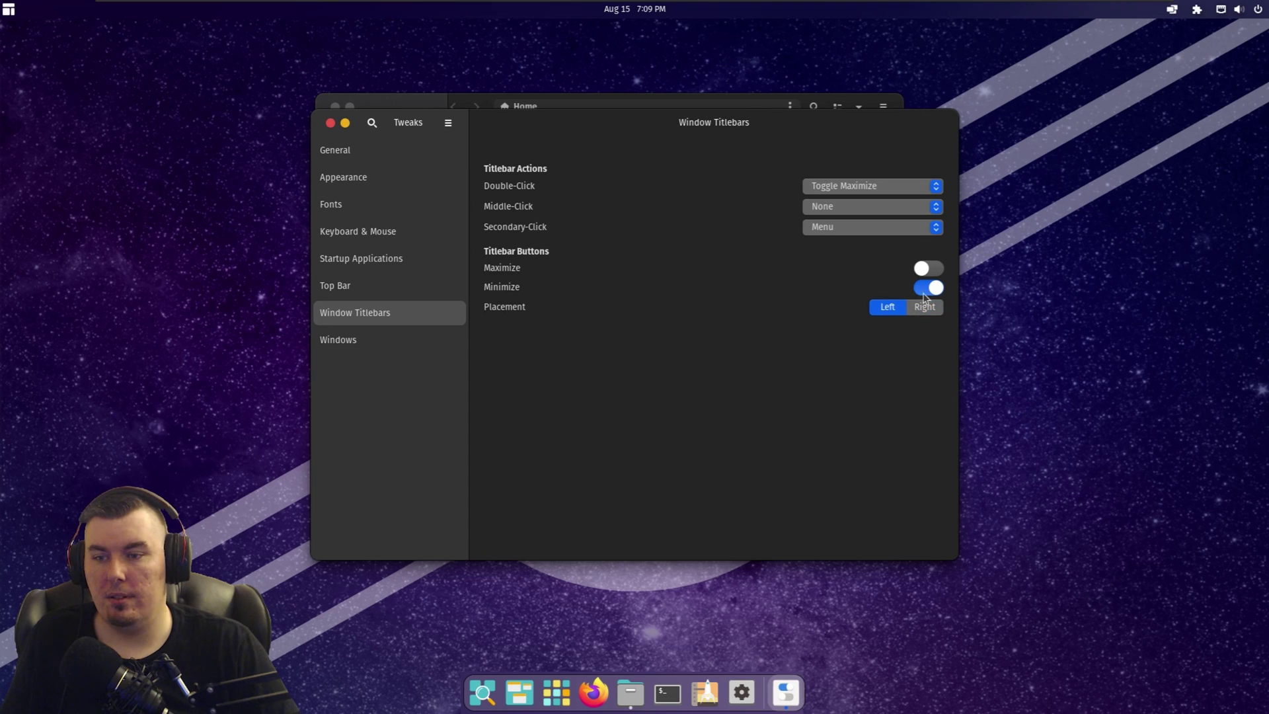
{"action": "left_click", "coordinate": [928, 268]}
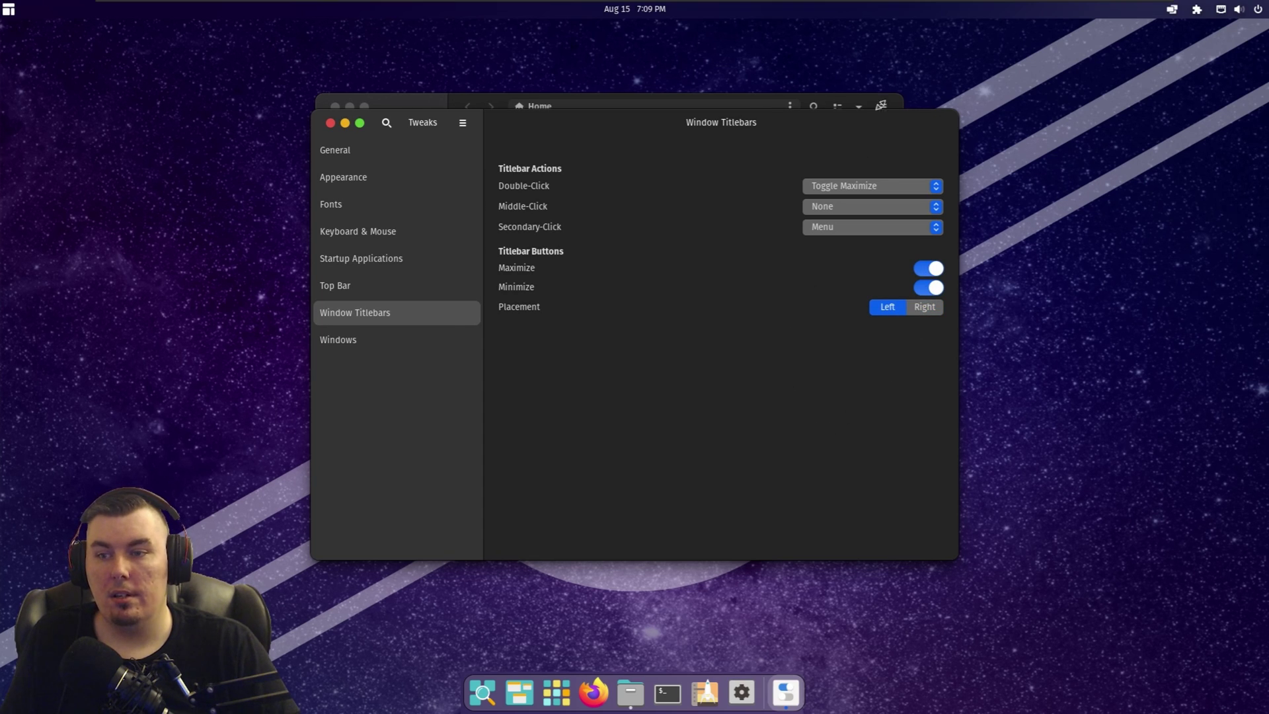
{"action": "left_click", "coordinate": [330, 123]}
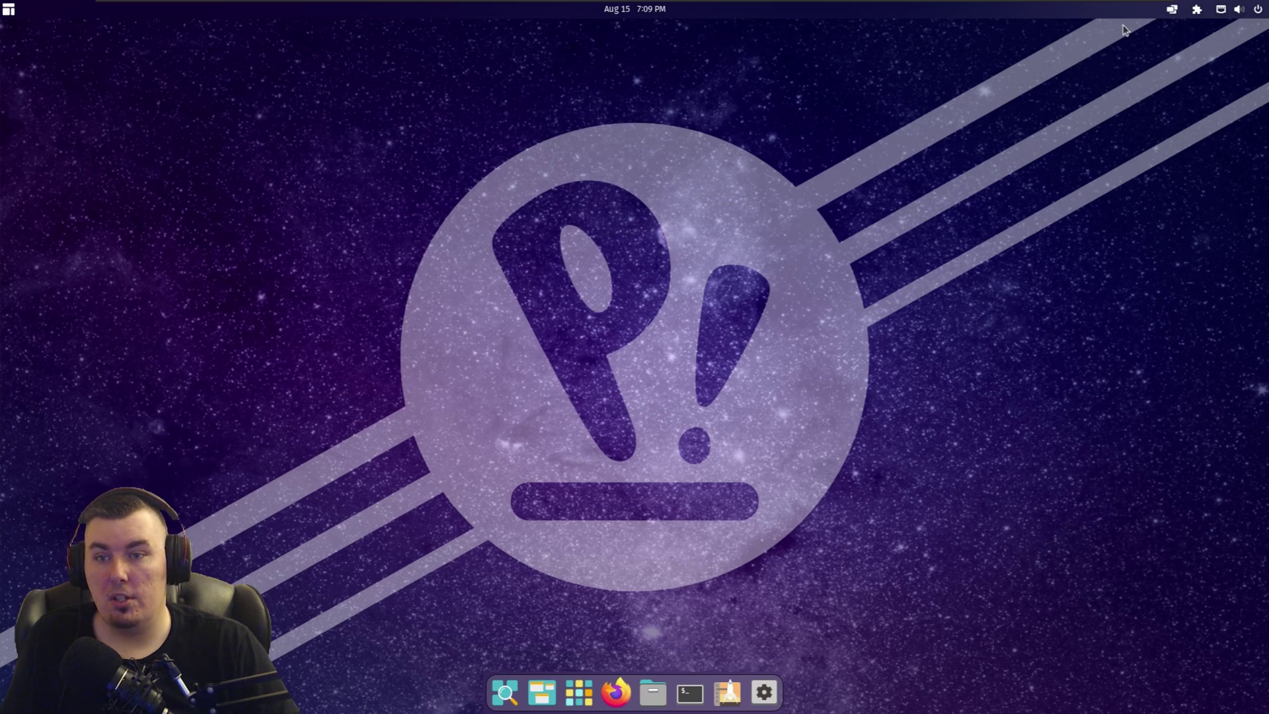
Toggle Just Perfection off in the top-bar Extension List, returning the clock to the right end.
{"action": "left_click", "coordinate": [1196, 9]}
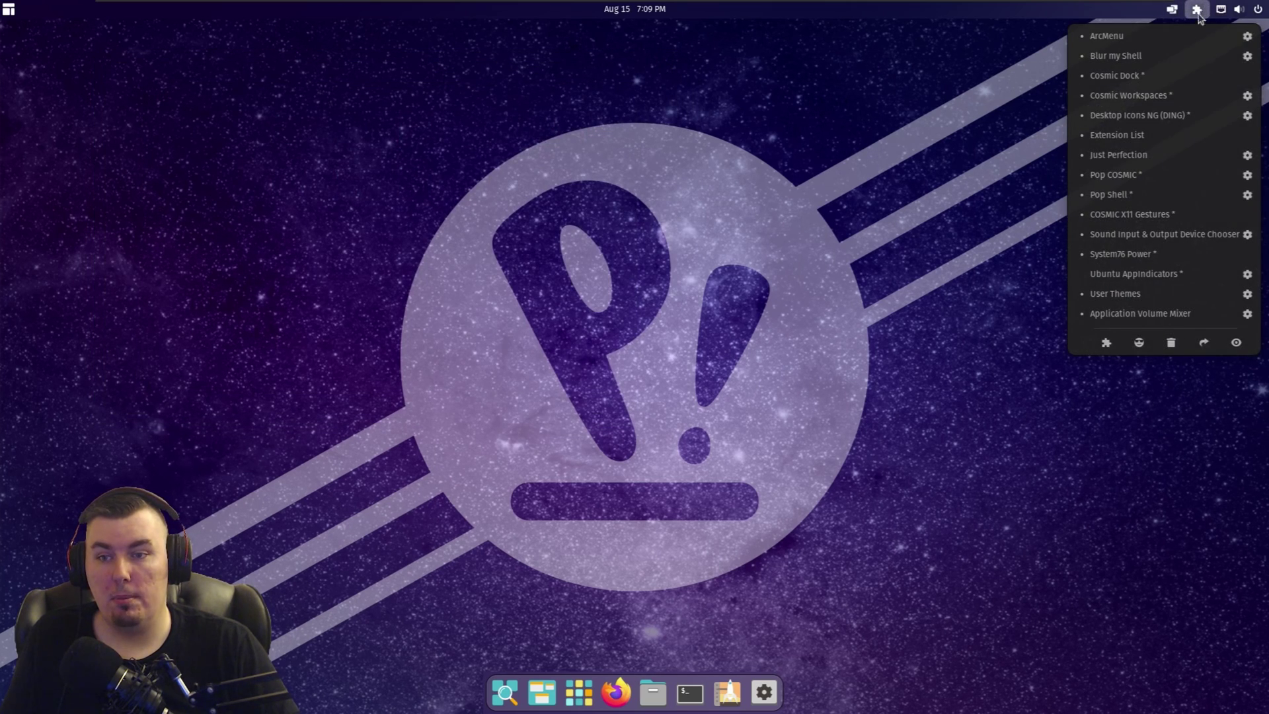
{"action": "left_click", "coordinate": [1247, 156]}
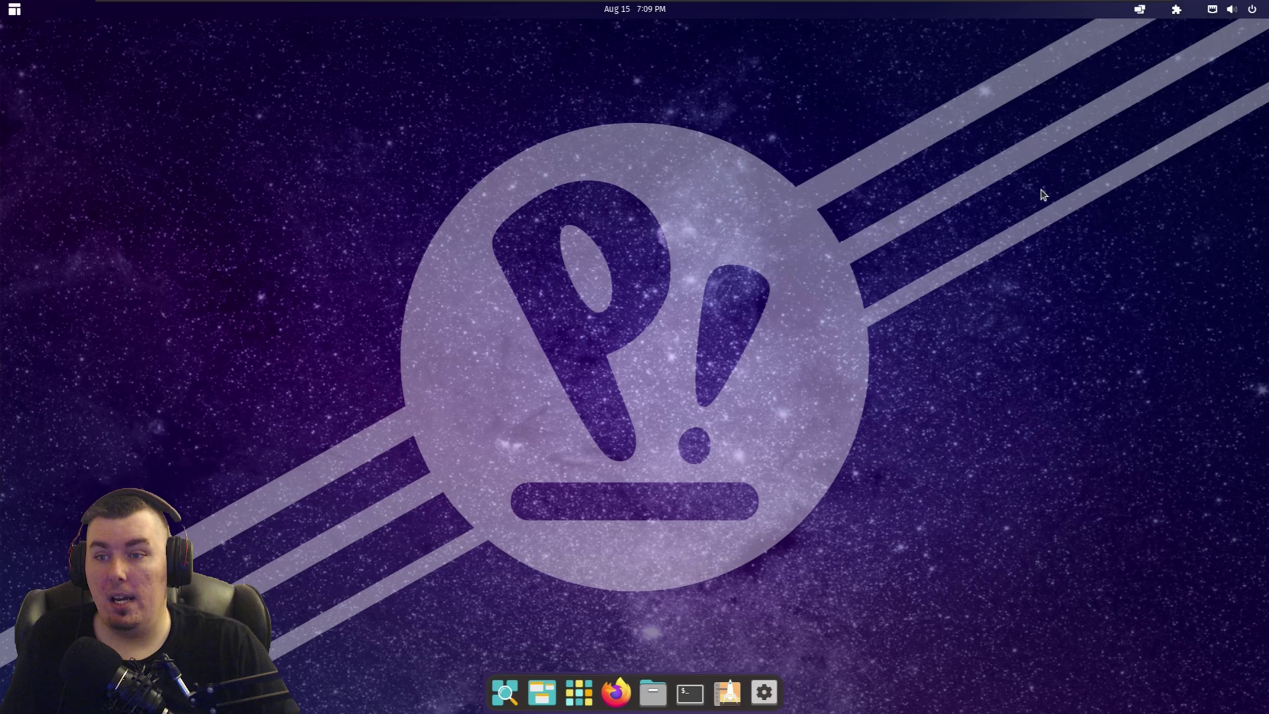
{"action": "left_click", "coordinate": [1177, 11]}
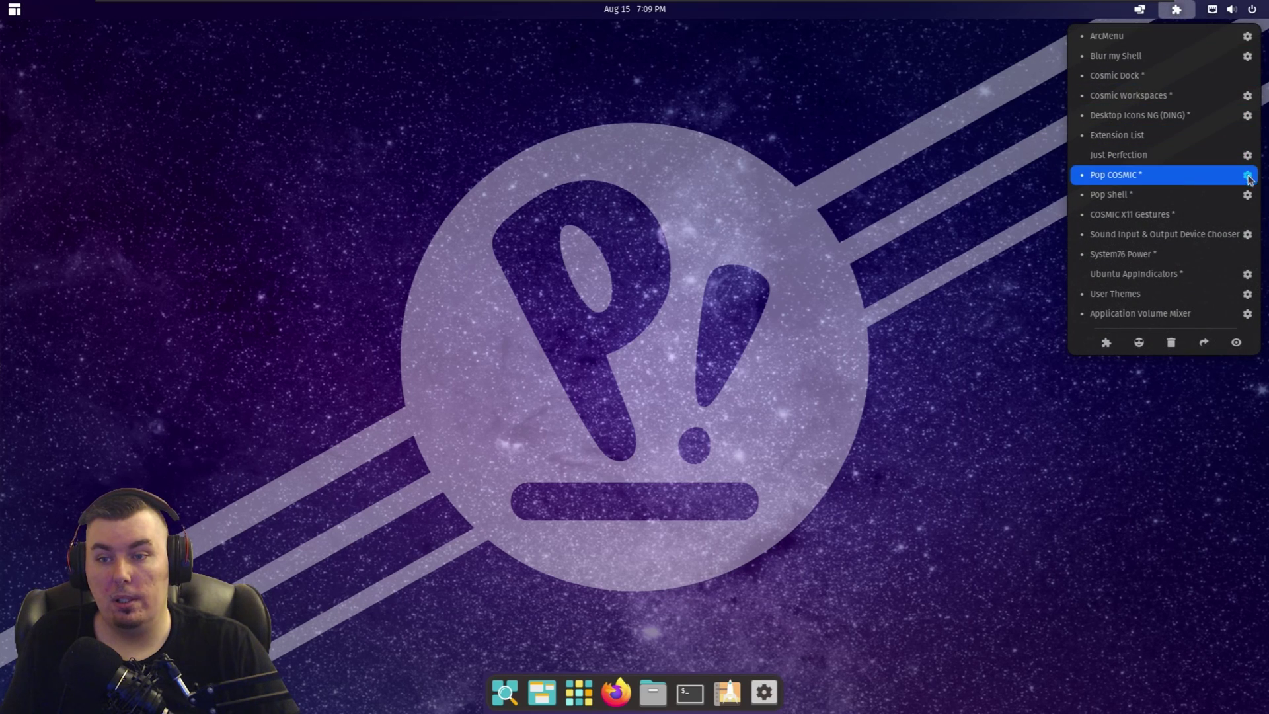
{"action": "left_click", "coordinate": [1179, 156]}
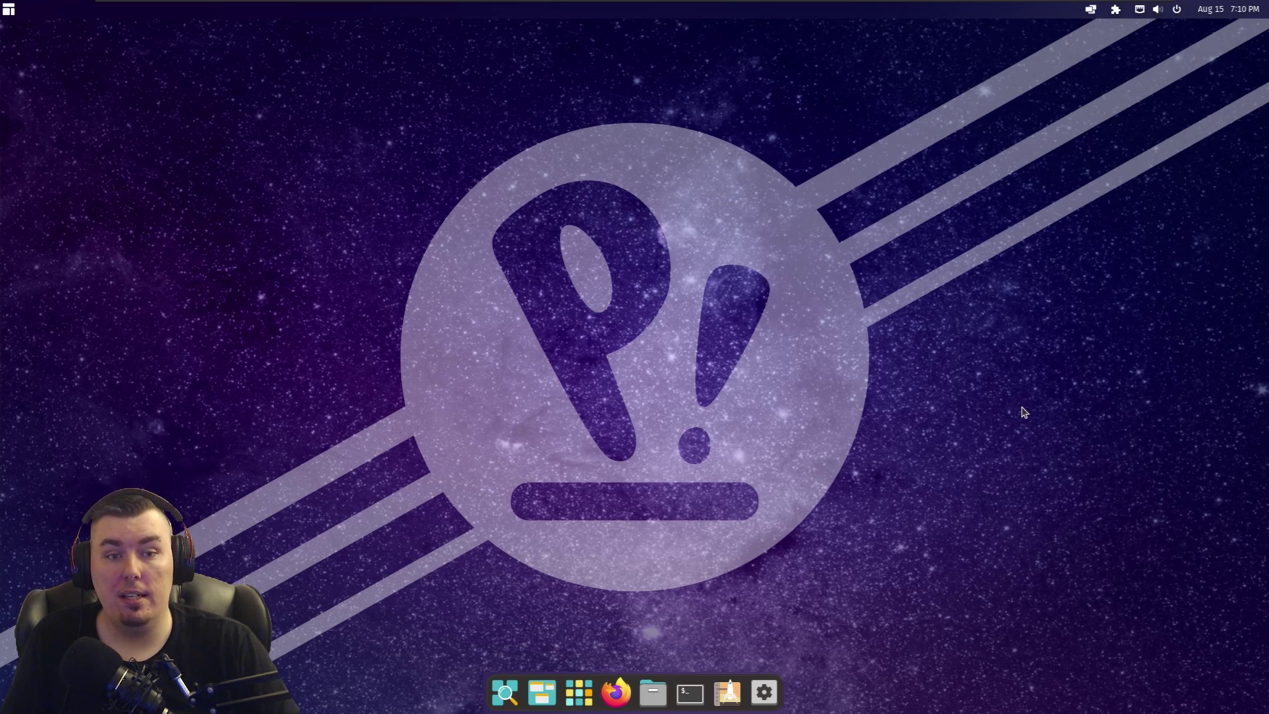
{"action": "left_click", "coordinate": [1115, 10]}
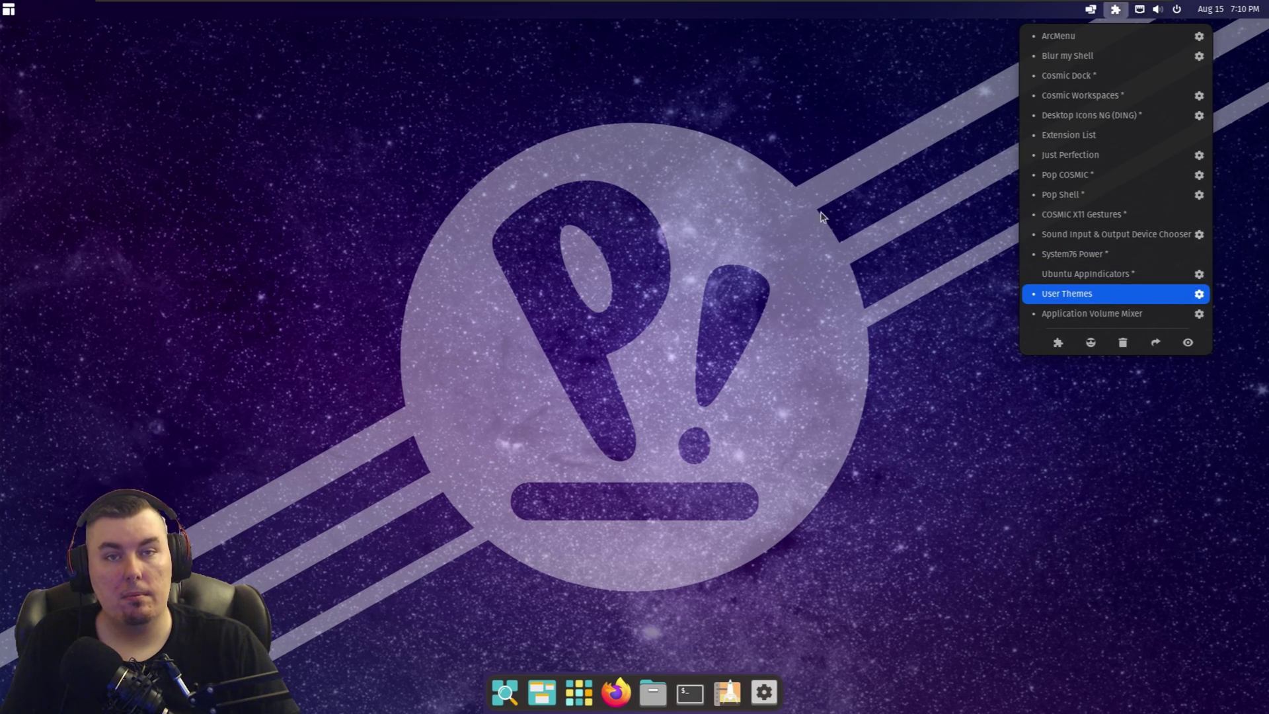
{"action": "left_click", "coordinate": [801, 201]}
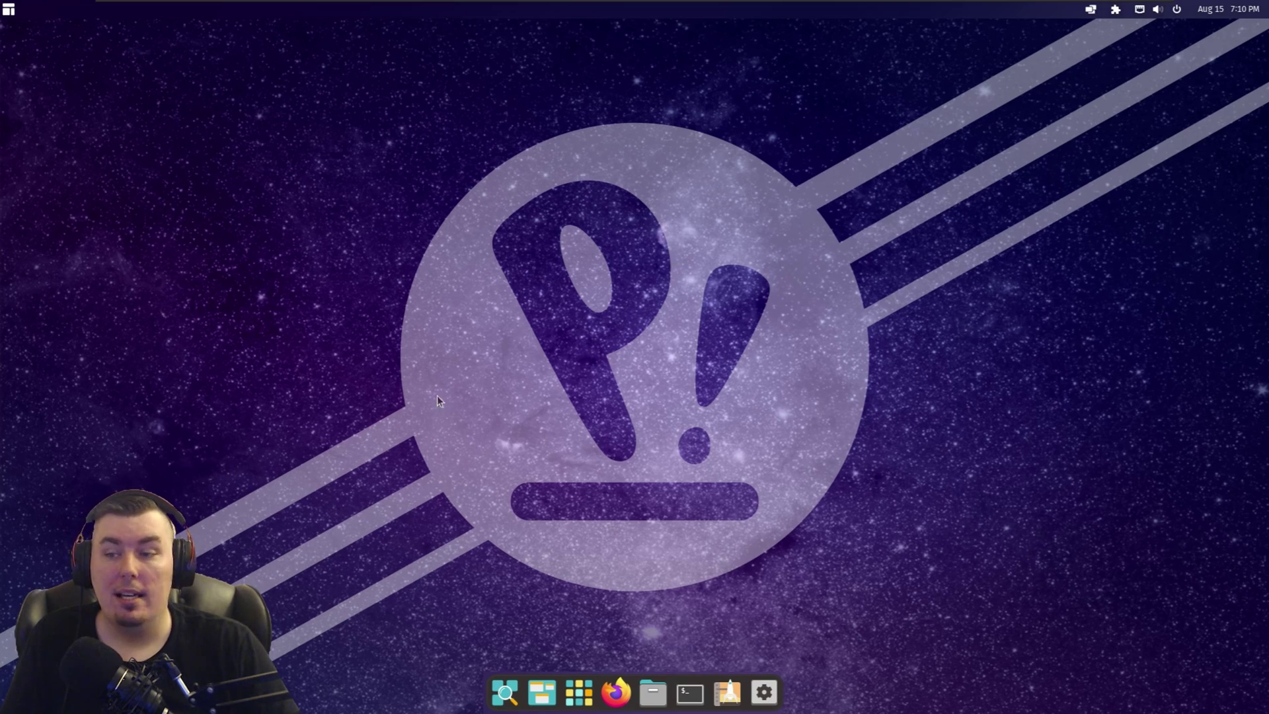
Pick the Grand Canyon photo under the desktop's Change Background… settings, then close Settings.
{"action": "right_click", "coordinate": [704, 389]}
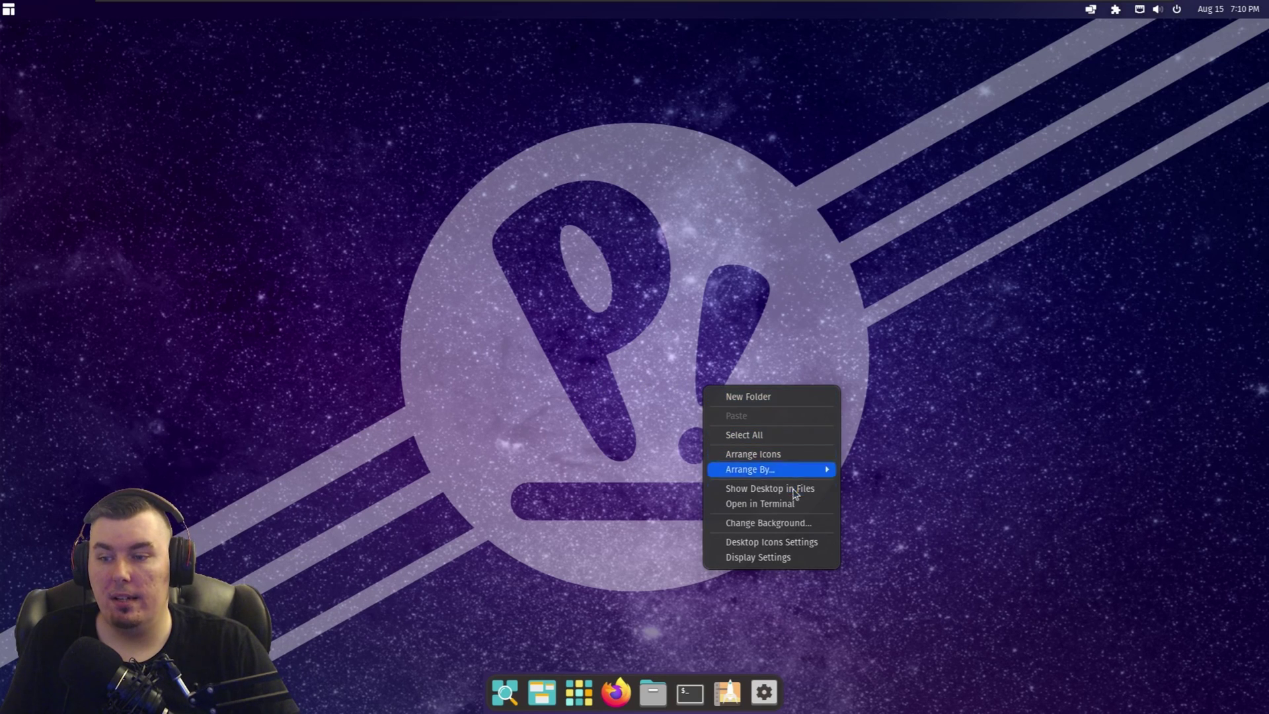
{"action": "left_click", "coordinate": [766, 523]}
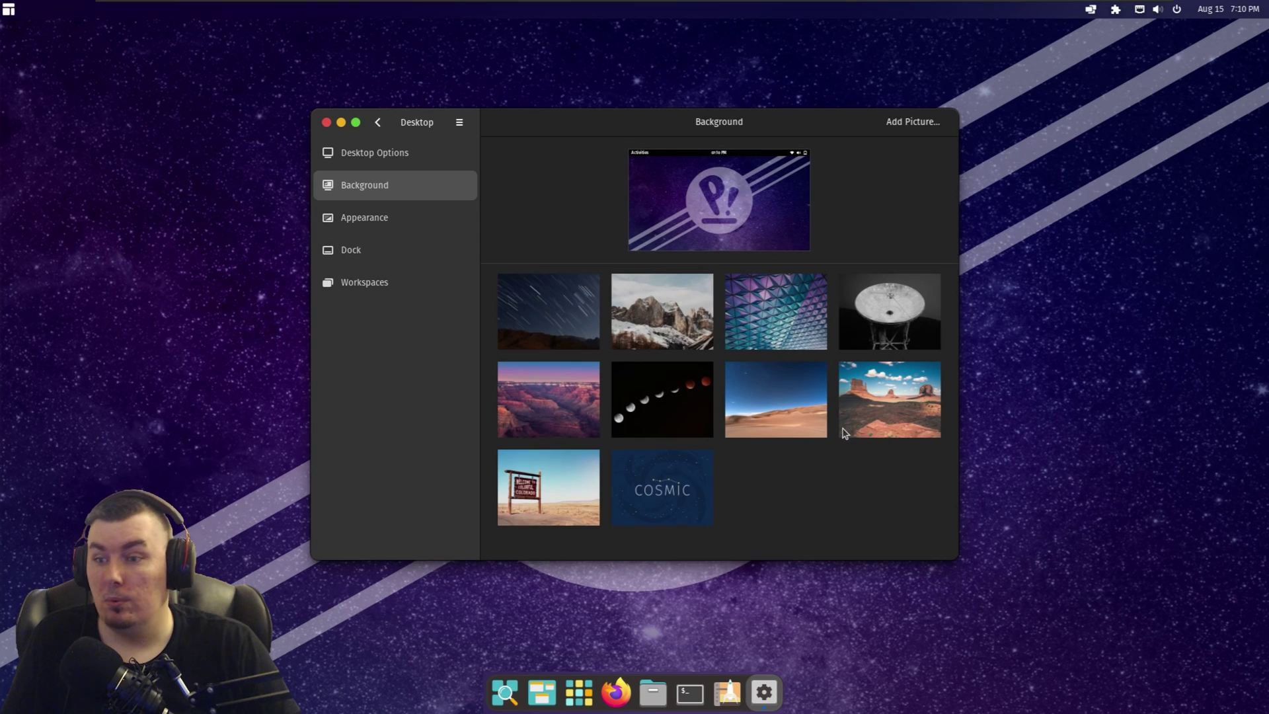
{"action": "scroll", "coordinate": [826, 435], "scroll_direction": "down", "scroll_amount": 4}
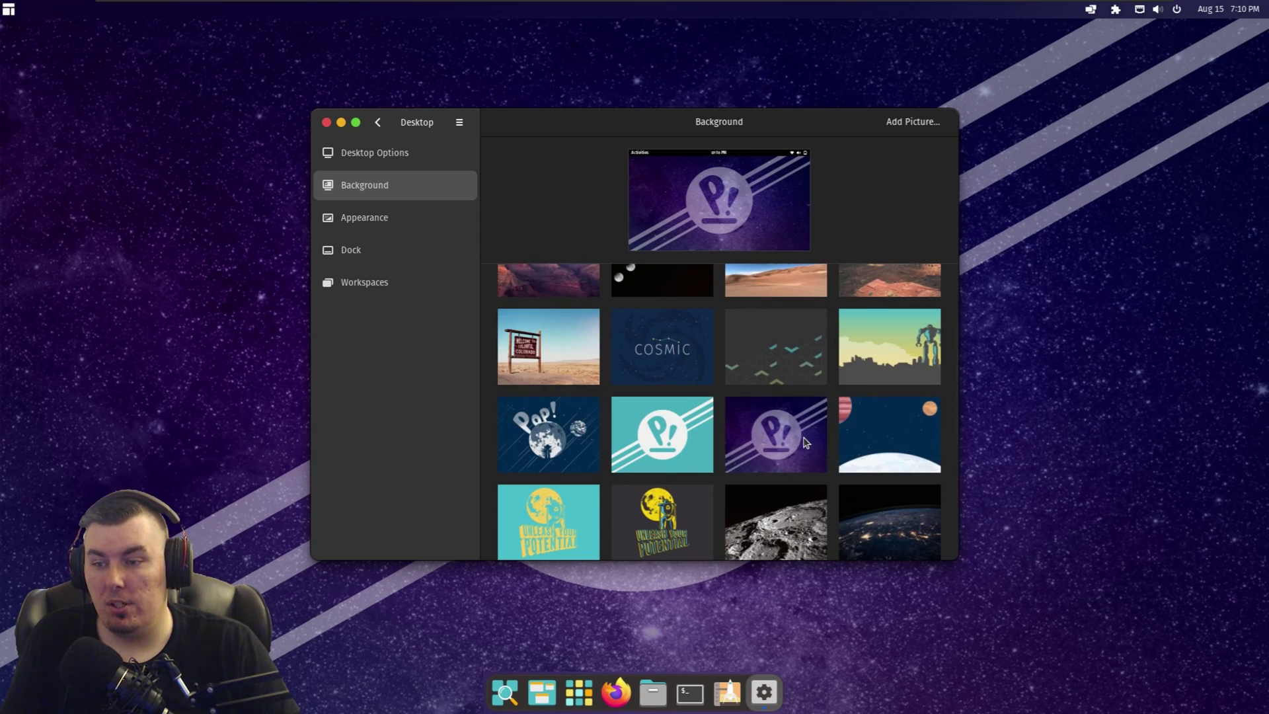
{"action": "scroll", "coordinate": [806, 443], "scroll_direction": "up", "scroll_amount": 4}
{"action": "left_click", "coordinate": [548, 400]}
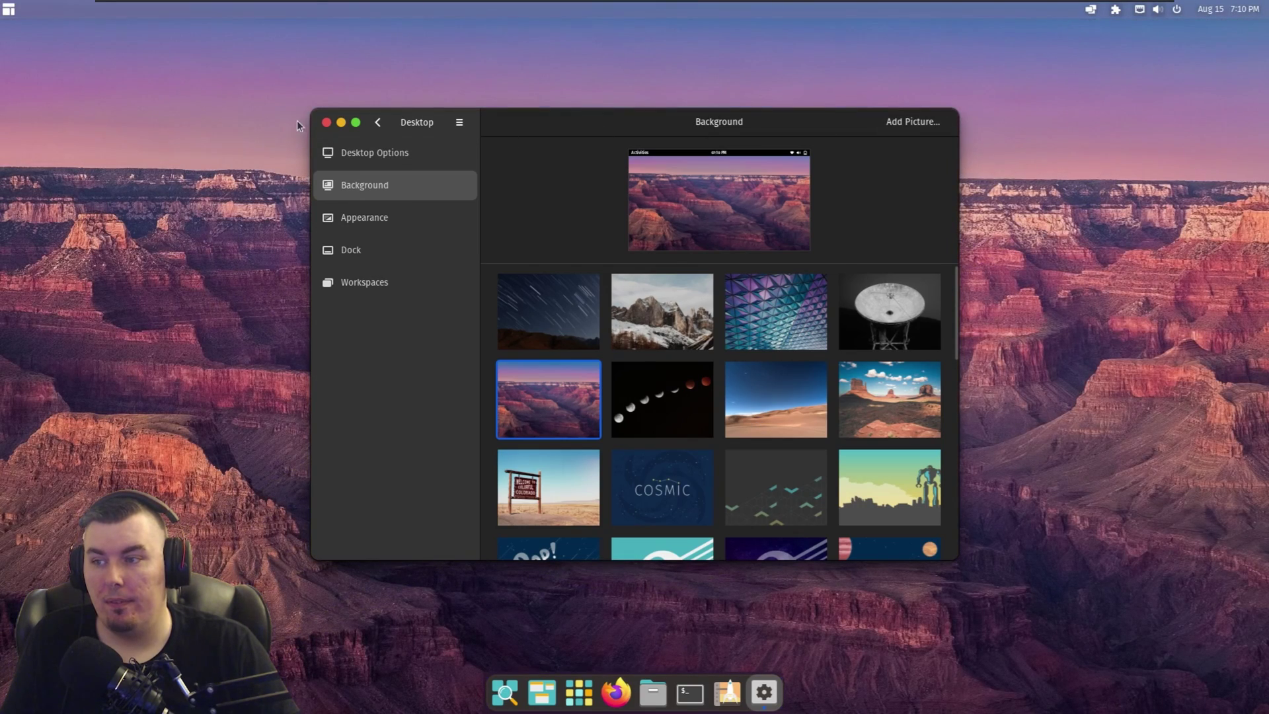
{"action": "left_click", "coordinate": [325, 122]}
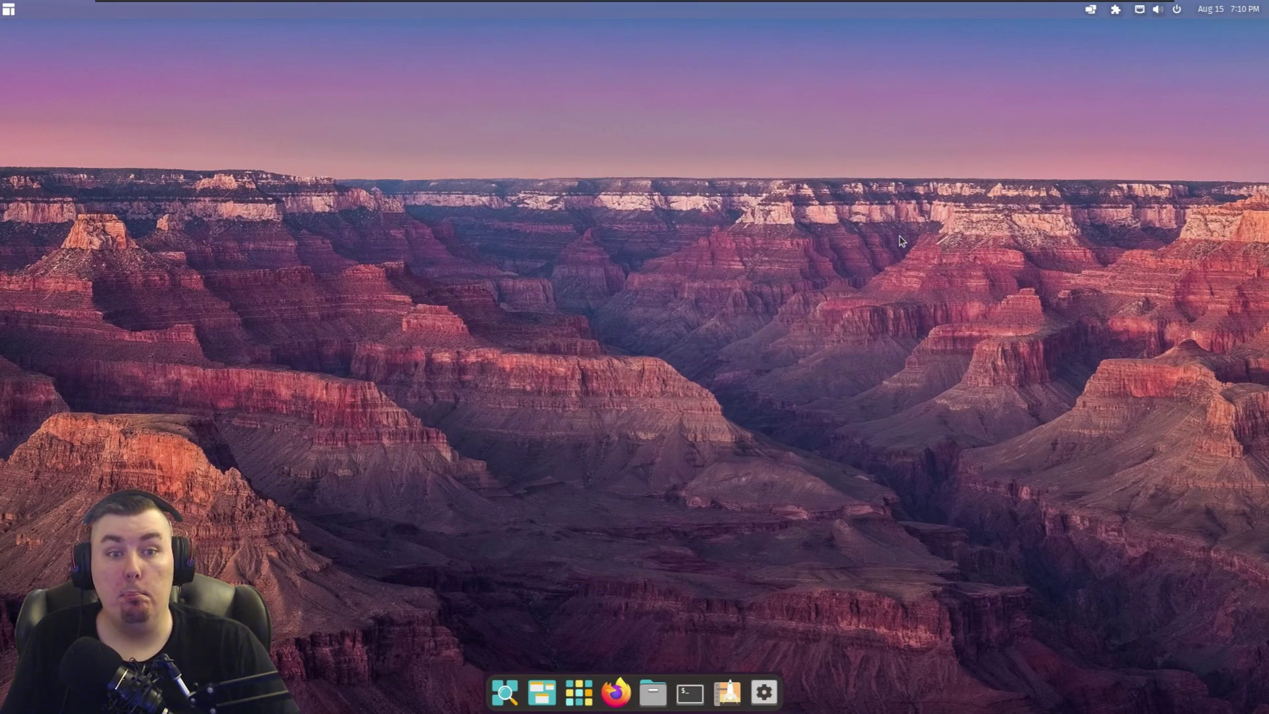